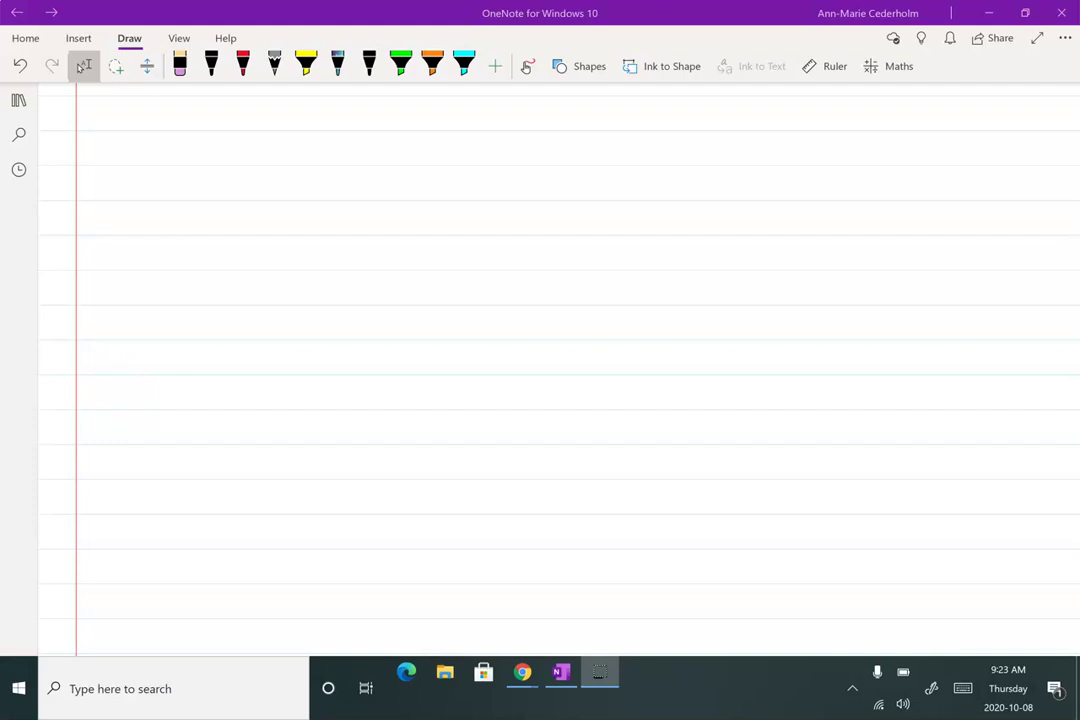
Handwrite the letters A, L, O, R and E in red ink down the page as row labels.
click(242, 63)
mouse_move(257, 163)
mouse_down()
mouse_move(277, 163)
mouse_move(273, 155)
mouse_up()
drag(258, 213, 283, 231)
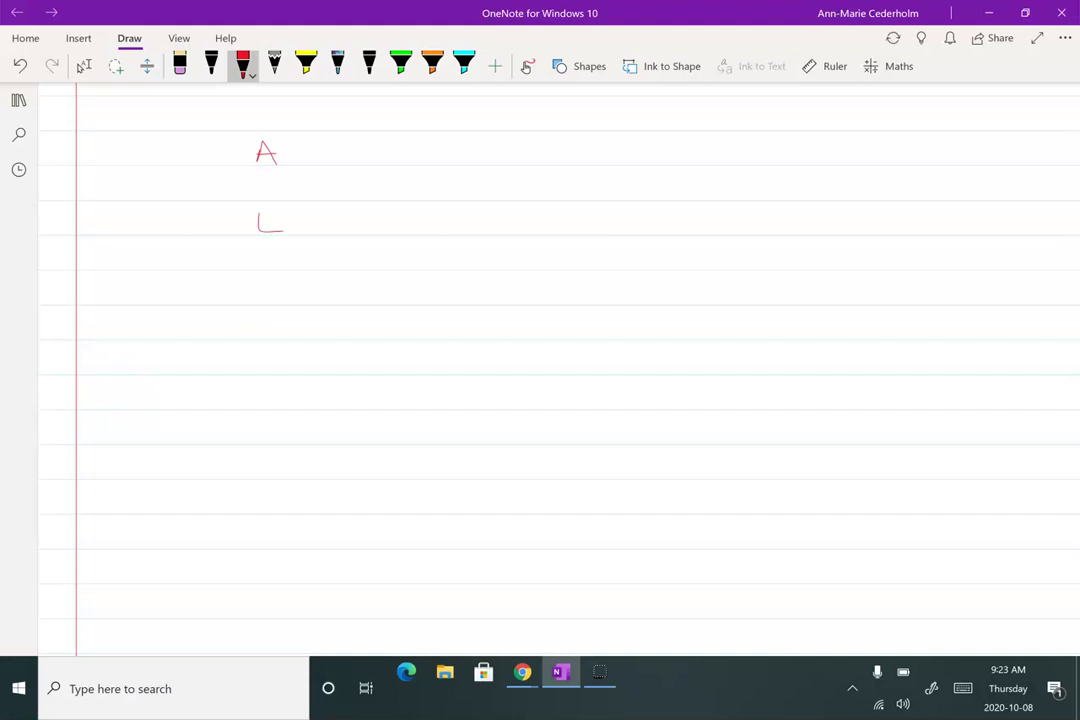
mouse_move(272, 285)
mouse_down()
mouse_move(278, 301)
mouse_move(273, 286)
mouse_up()
mouse_move(264, 368)
mouse_down()
mouse_move(266, 359)
mouse_move(288, 368)
mouse_up()
drag(289, 418, 291, 437)
Handwrite the red column headings "debit" and "credit" above and beside the row letters.
mouse_move(383, 116)
mouse_down()
mouse_move(376, 128)
mouse_move(386, 128)
mouse_up()
mouse_move(397, 116)
mouse_down()
mouse_move(391, 126)
mouse_move(425, 128)
mouse_up()
drag(432, 110, 434, 128)
drag(427, 117, 499, 128)
mouse_move(504, 128)
mouse_down()
mouse_move(512, 118)
mouse_move(544, 130)
mouse_up()
mouse_move(550, 120)
mouse_down()
mouse_move(571, 130)
mouse_move(578, 111)
mouse_up()
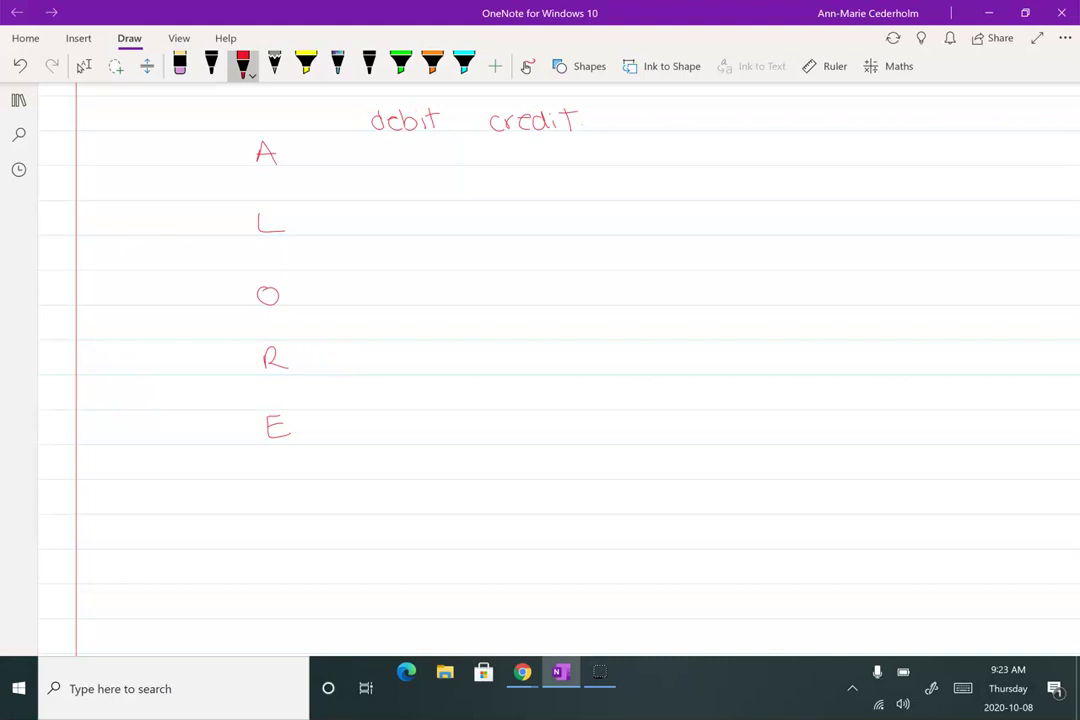
Fill the debit column with red up arrows for A and E and black down arrows for L, O and R.
mouse_move(398, 148)
mouse_down()
mouse_move(398, 166)
mouse_move(408, 157)
mouse_up()
mouse_move(410, 425)
mouse_down()
mouse_move(410, 441)
mouse_move(410, 424)
mouse_move(418, 434)
mouse_up()
click(211, 62)
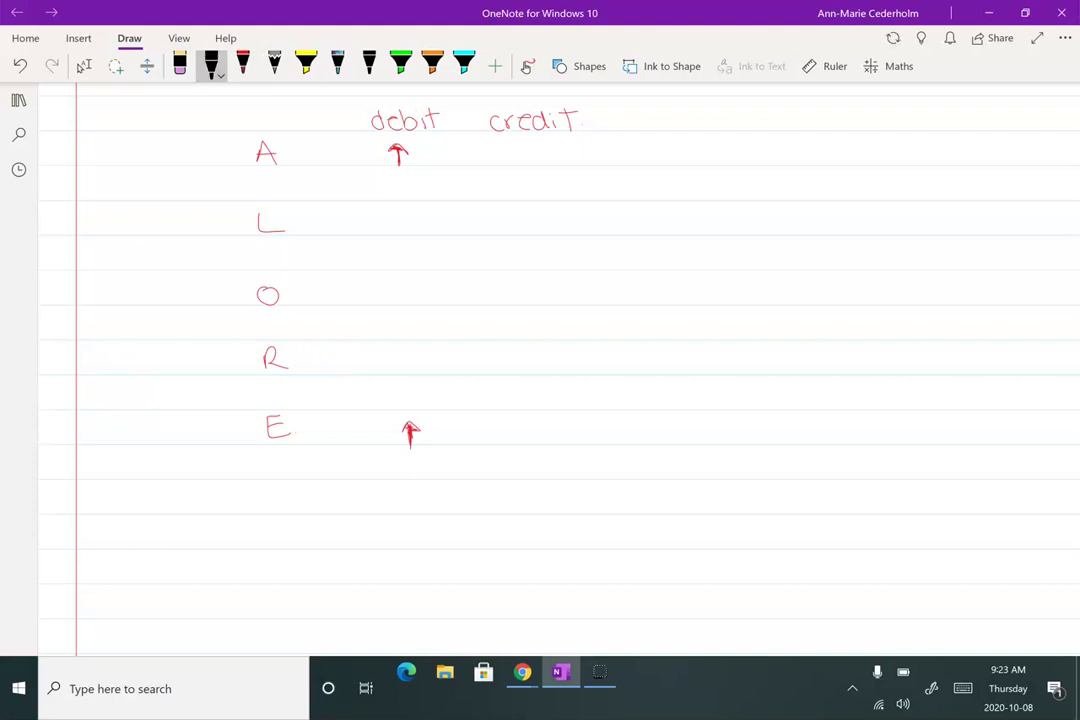
mouse_move(406, 212)
mouse_down()
mouse_move(406, 238)
mouse_move(414, 226)
mouse_up()
mouse_move(409, 282)
mouse_down()
mouse_move(410, 308)
mouse_move(421, 292)
mouse_up()
mouse_move(414, 348)
mouse_down()
mouse_move(415, 376)
mouse_move(426, 360)
mouse_up()
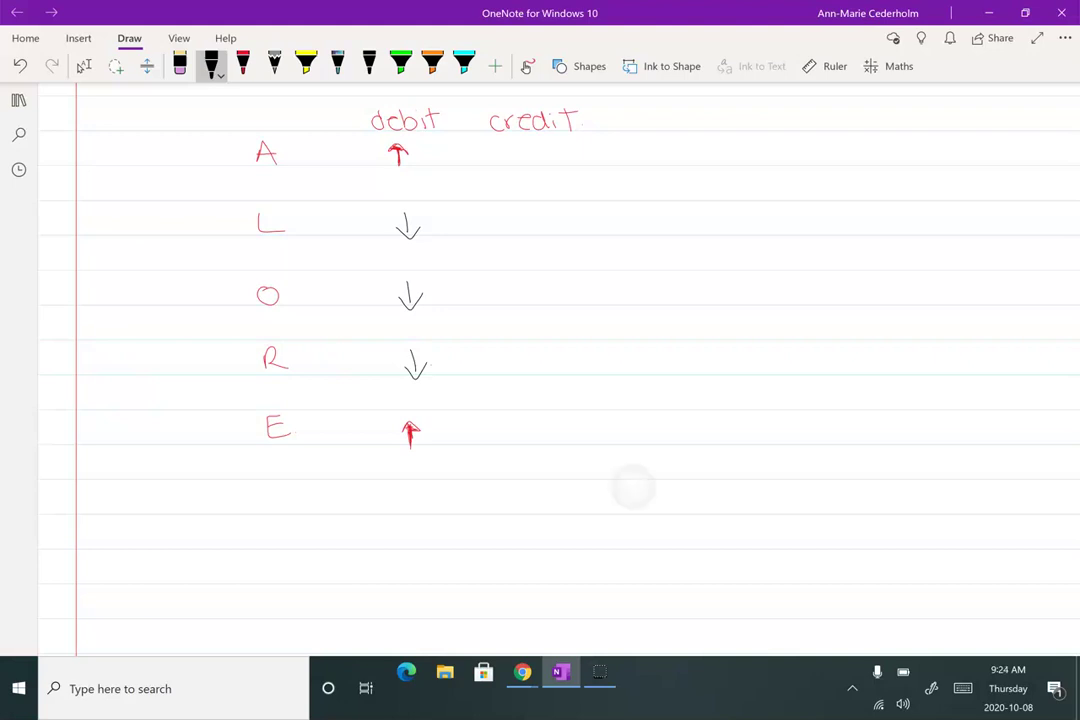
Fill the credit column in black ink with down arrows for A and E and up arrows for L, O and R.
click(84, 66)
click(211, 62)
drag(527, 147, 527, 166)
drag(521, 156, 534, 156)
mouse_move(531, 236)
mouse_down()
mouse_move(531, 212)
mouse_move(539, 223)
mouse_up()
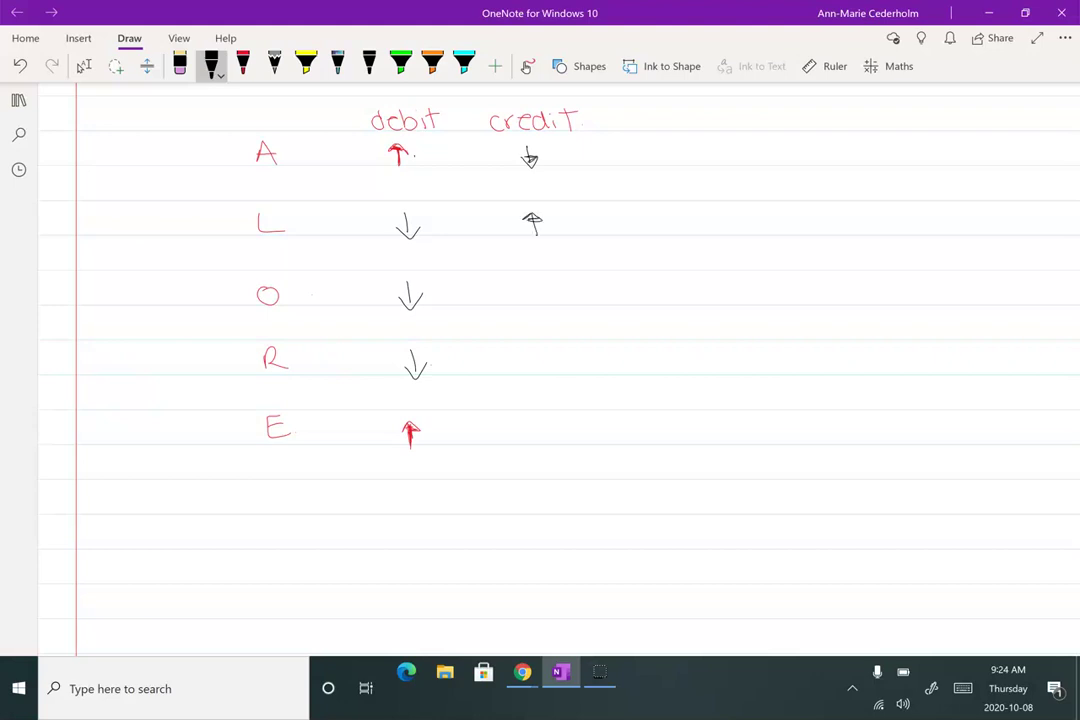
mouse_move(533, 302)
mouse_down()
mouse_move(533, 281)
mouse_move(543, 292)
mouse_up()
mouse_move(539, 373)
mouse_down()
mouse_move(539, 349)
mouse_move(547, 357)
mouse_up()
mouse_move(545, 420)
mouse_down()
mouse_move(545, 441)
mouse_move(554, 431)
mouse_up()
Highlight the heading row in yellow and frame the remaining sides of the debit and credit chart.
click(305, 65)
drag(232, 115, 608, 115)
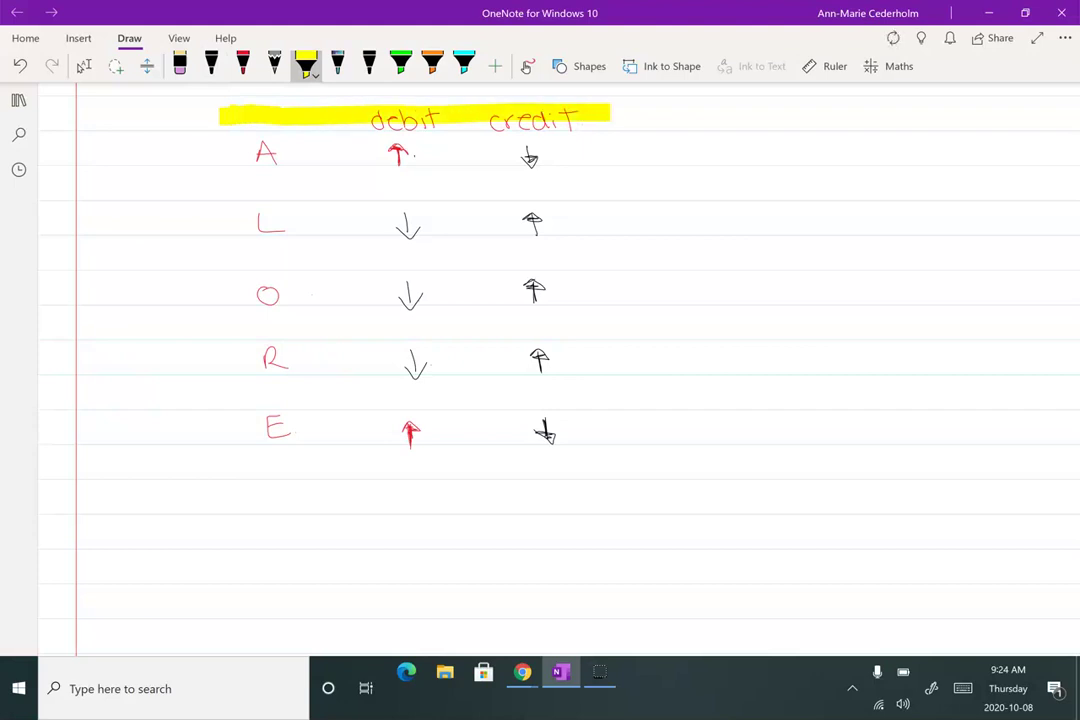
drag(220, 108, 220, 490)
drag(612, 108, 637, 495)
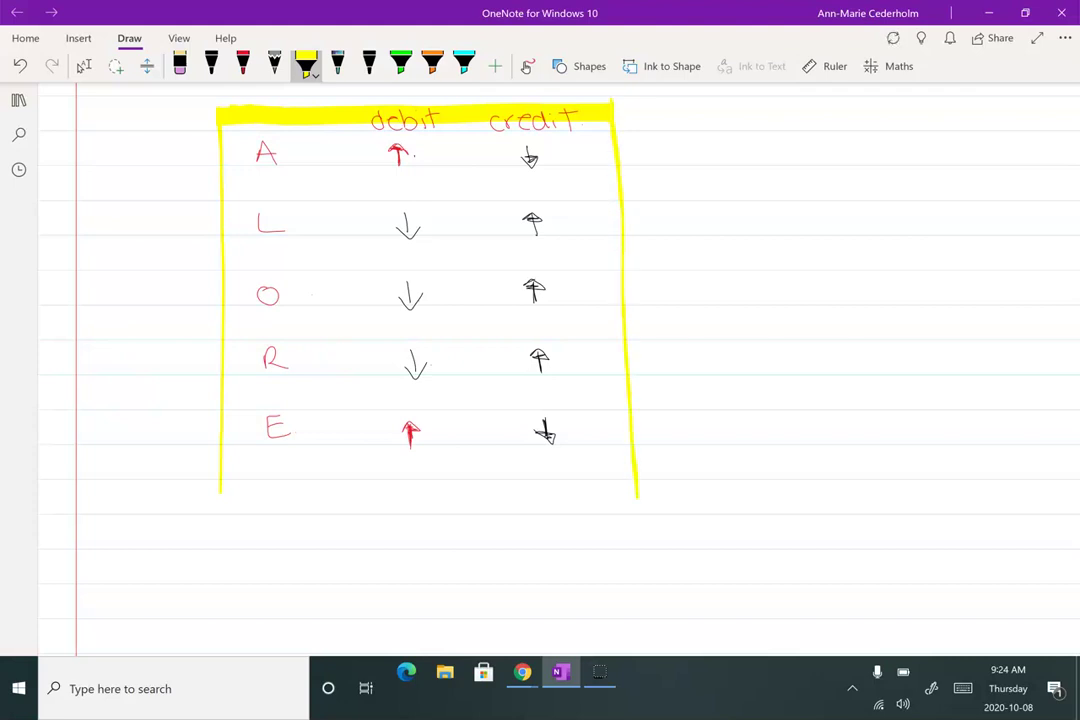
drag(220, 480, 640, 481)
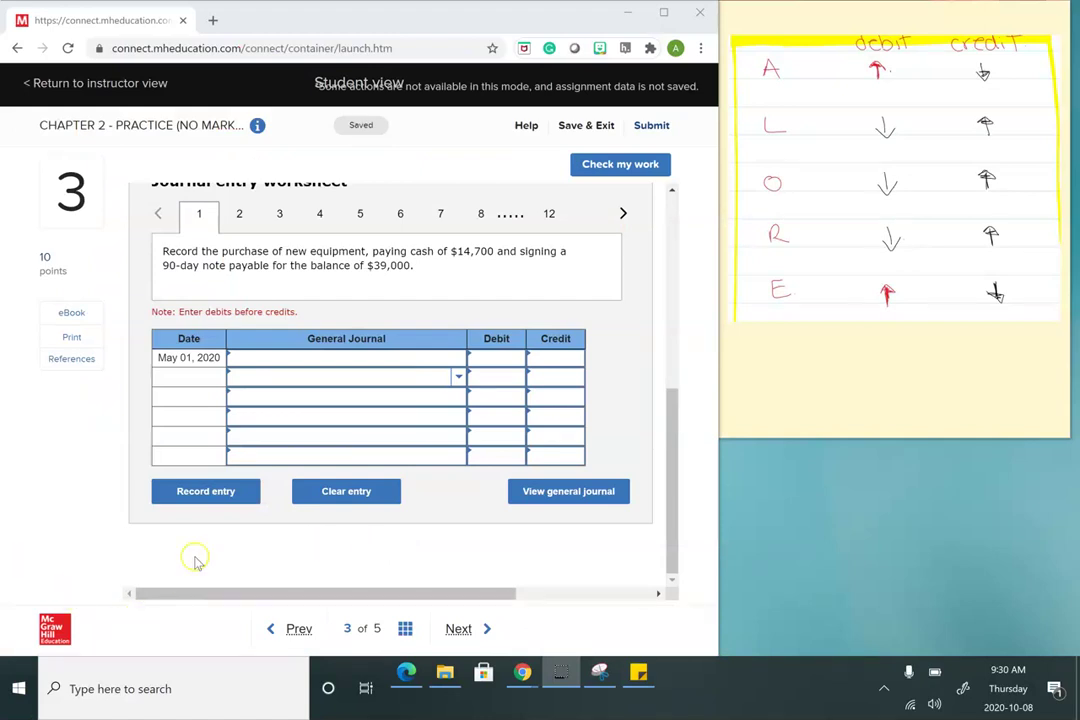
Switch to the McGraw Hill Connect problem, review the transactions, and enter a 53,700 debit to Equipment for May 01, 2020.
scroll(255, 485, up, 3)
scroll(260, 488, up, 1)
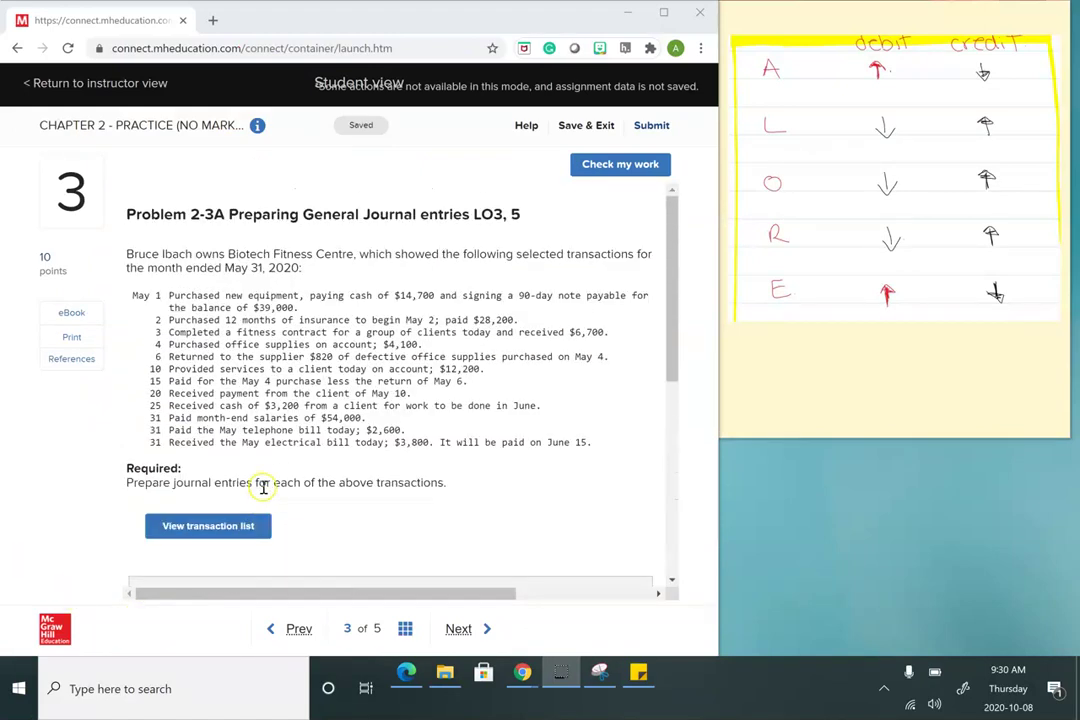
scroll(263, 487, down, 2)
scroll(258, 450, up, 1)
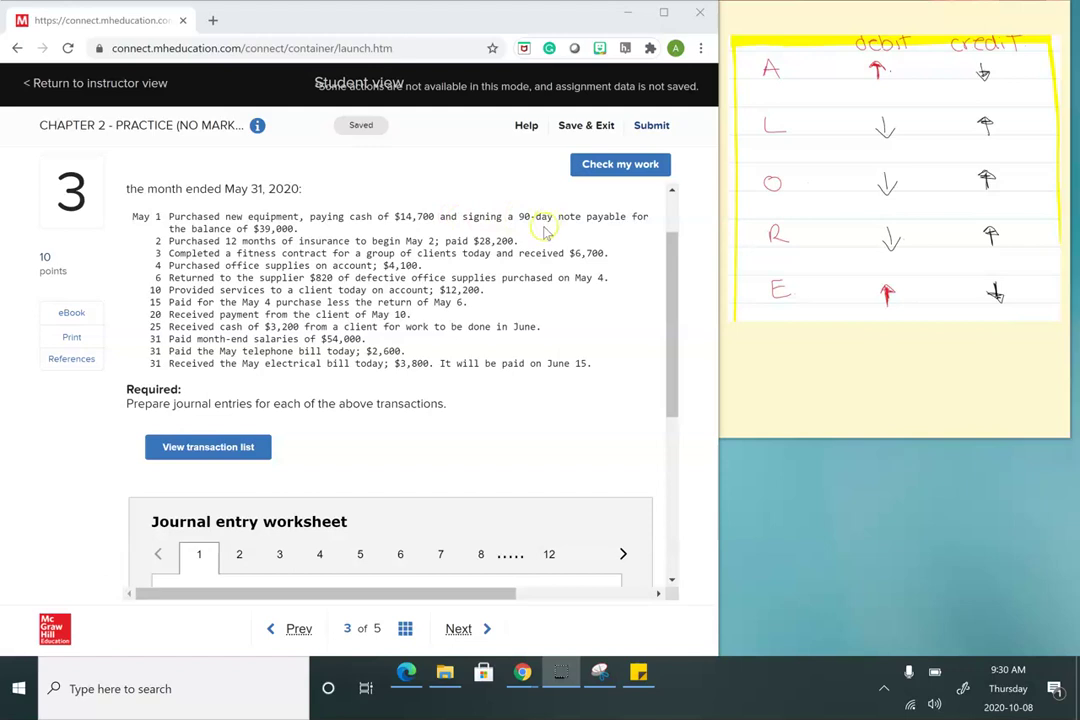
scroll(538, 245, down, 2)
scroll(535, 250, down, 6)
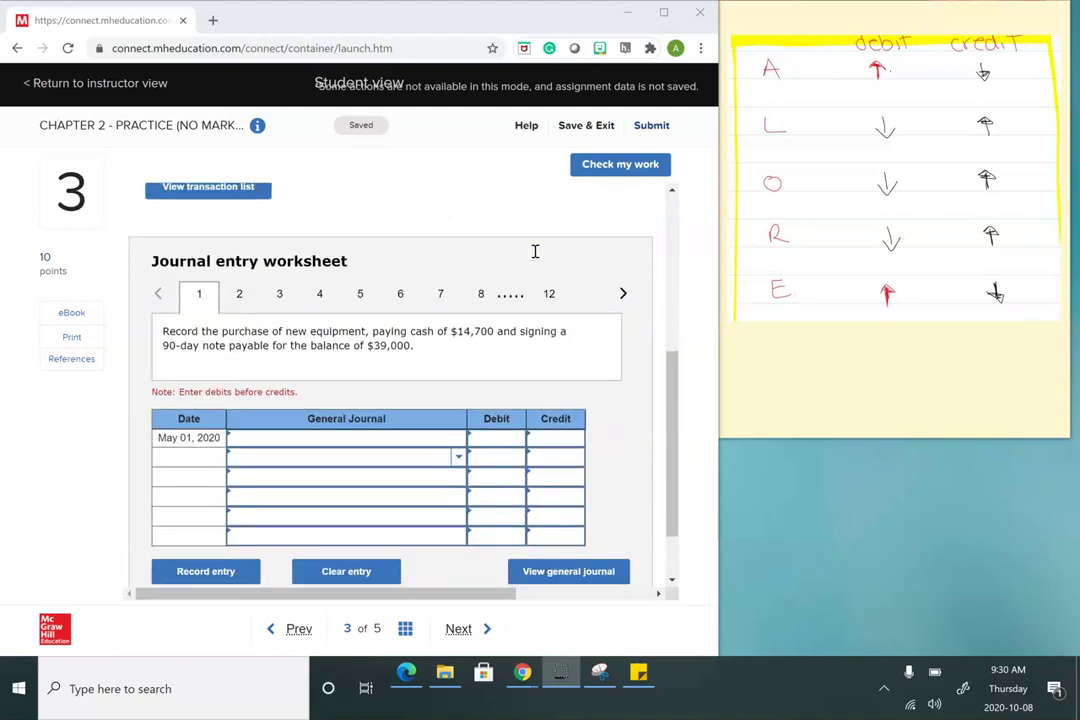
click(307, 382)
click(456, 382)
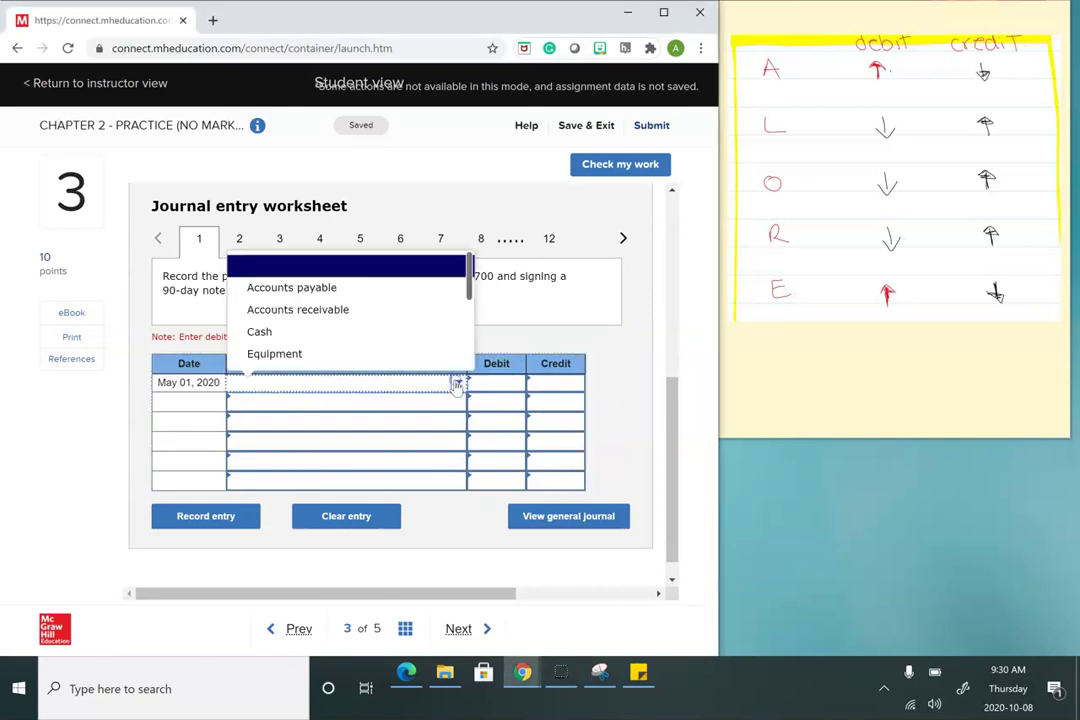
click(332, 355)
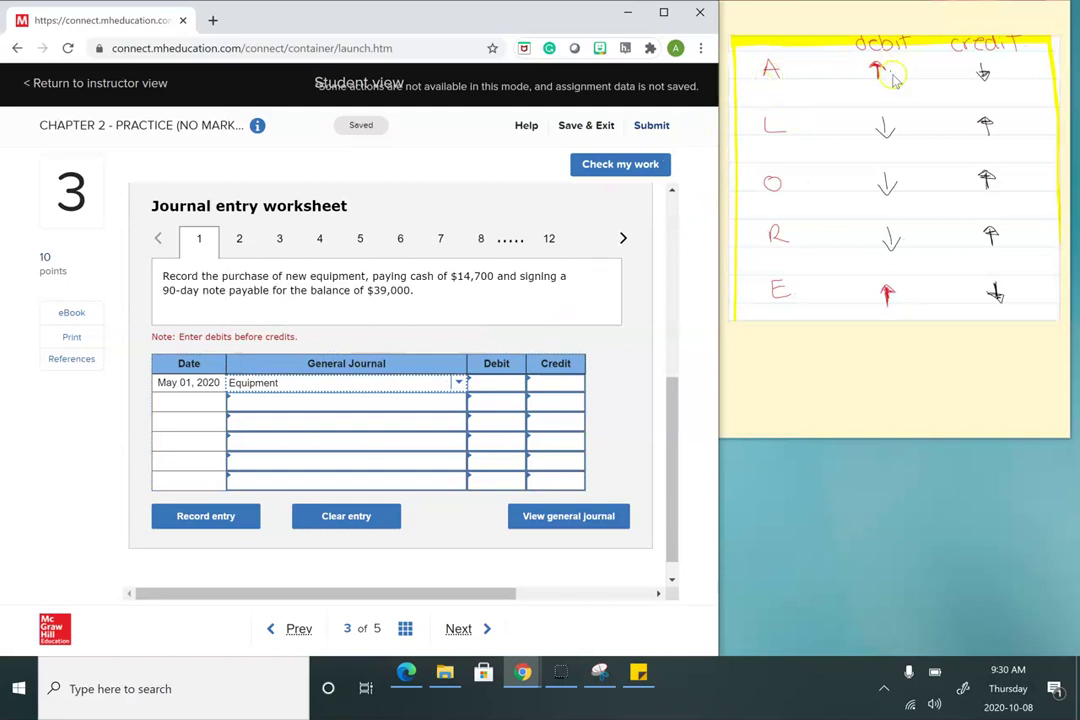
click(494, 384)
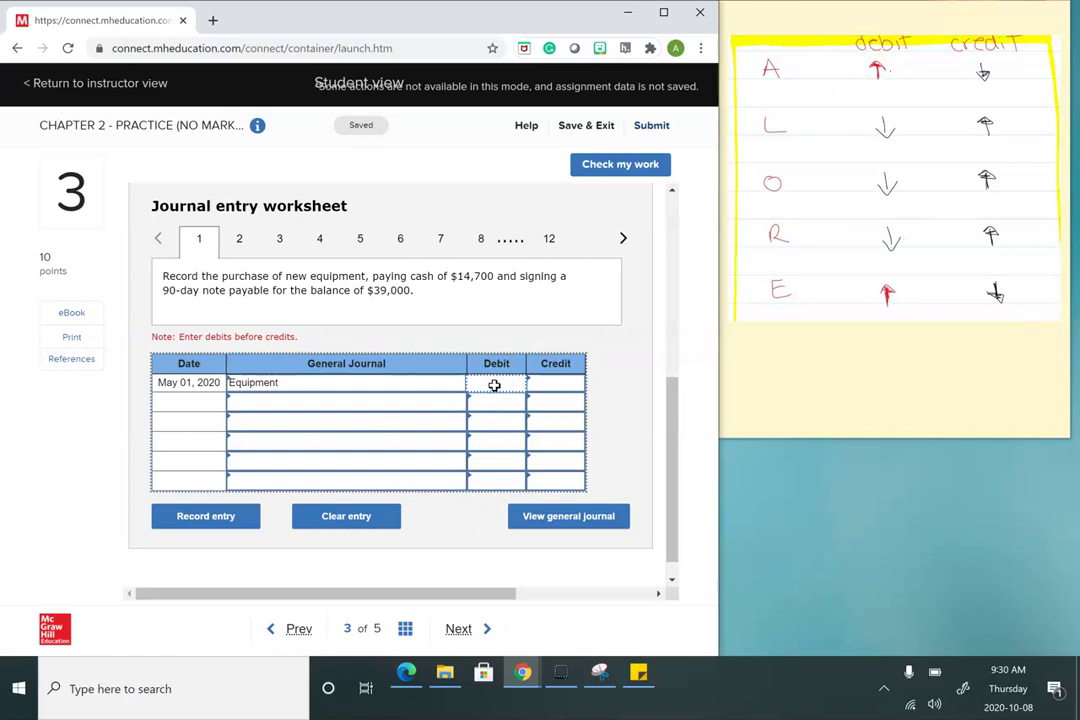
text(53,70)
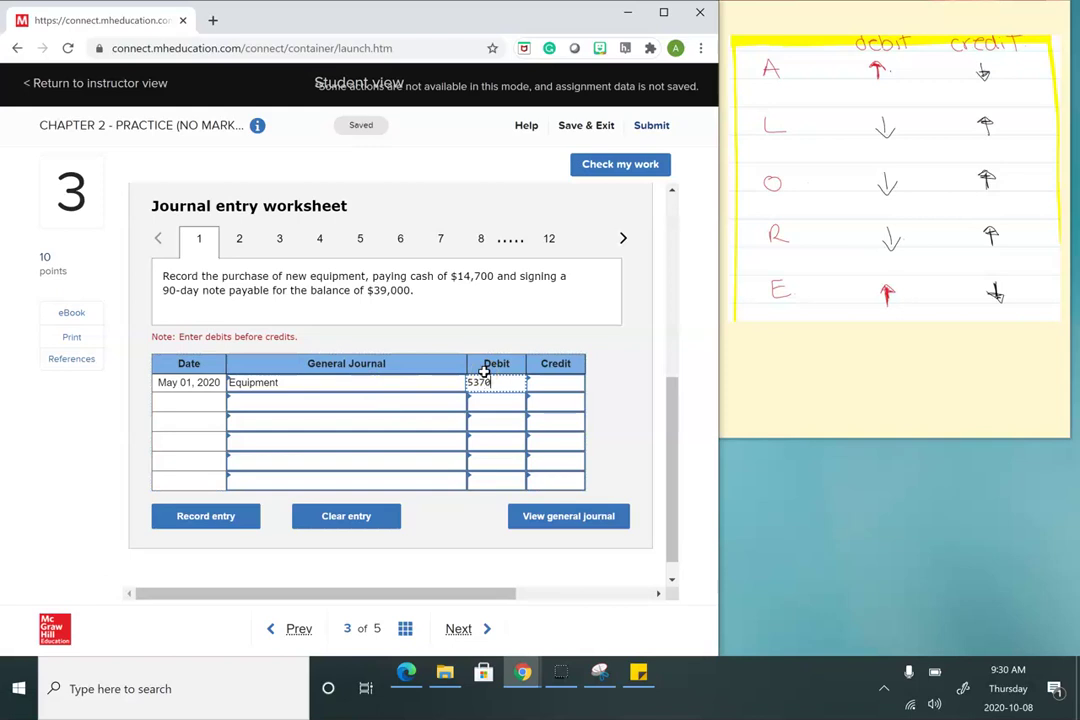
text(0)
Add Cash on the second line of the May 01 entry with a credit of 14,700.
click(401, 402)
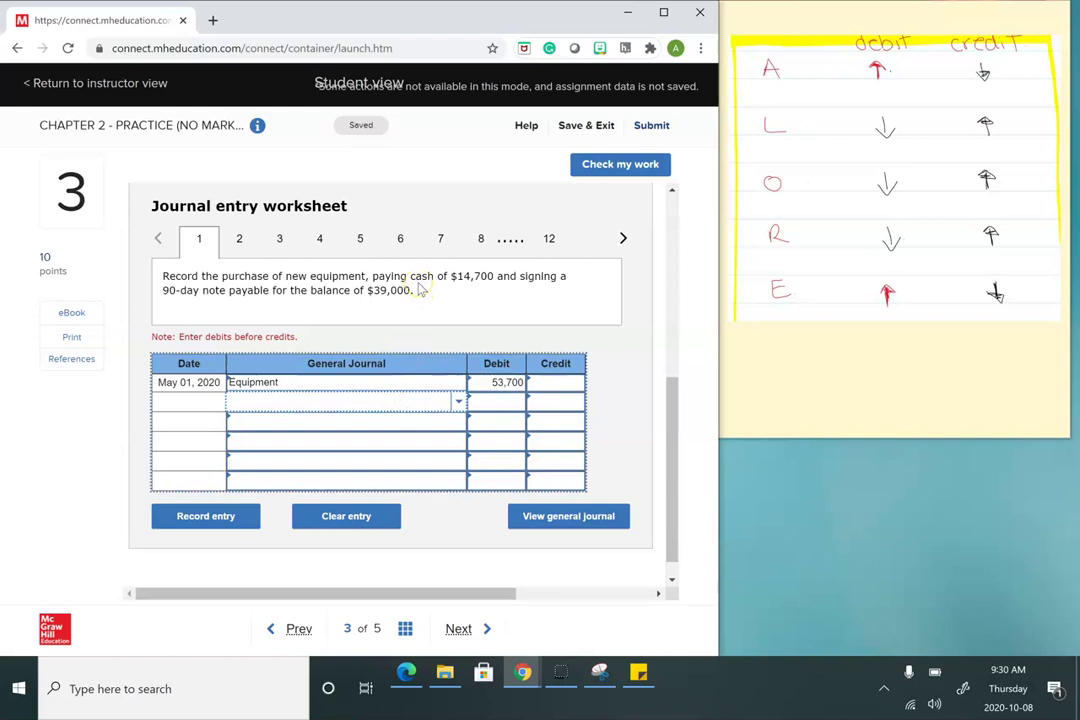
click(459, 401)
click(305, 350)
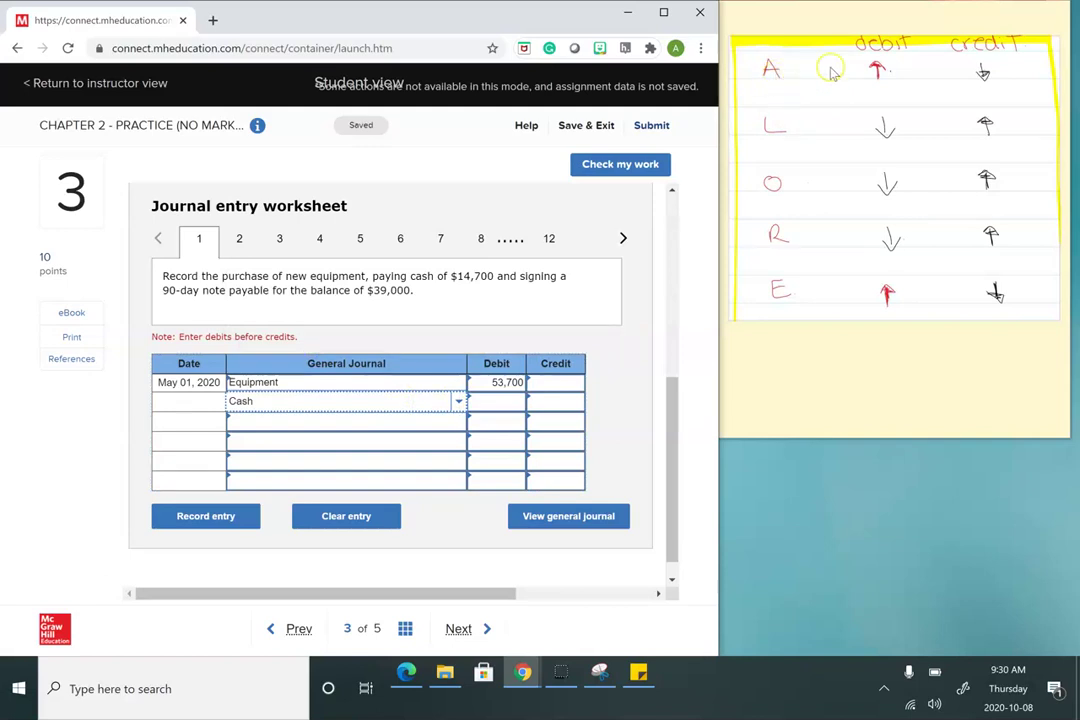
click(552, 410)
text(14700)
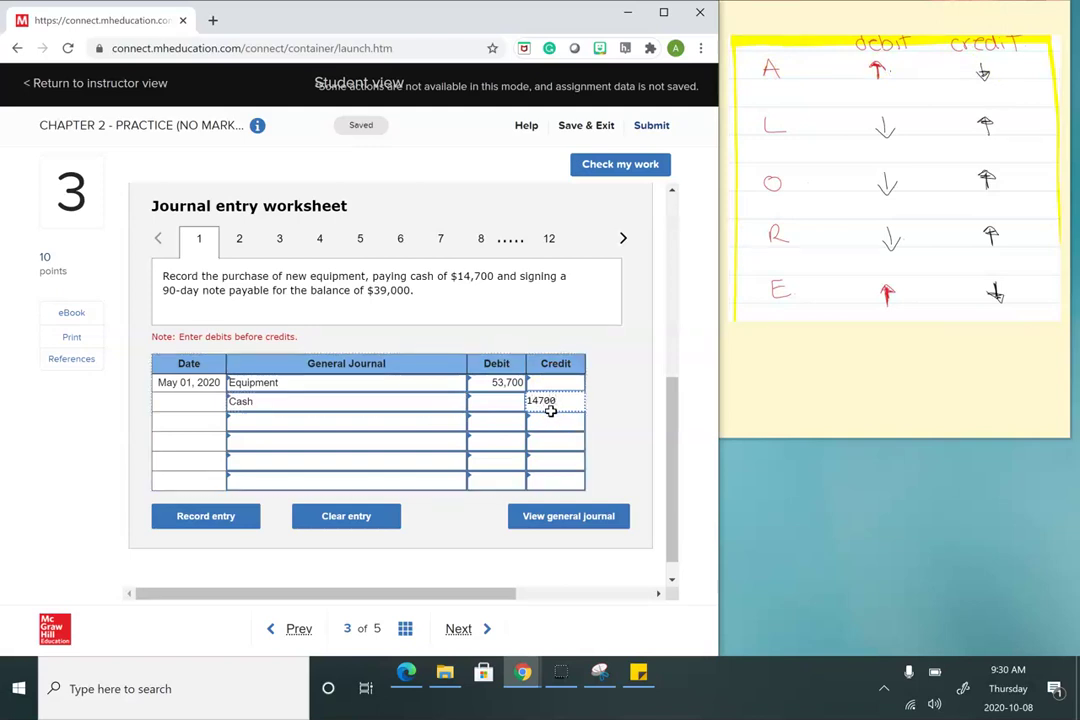
Add Notes payable with a credit of 39,000 on the third line and record the May 01 entry.
click(576, 429)
text(39000)
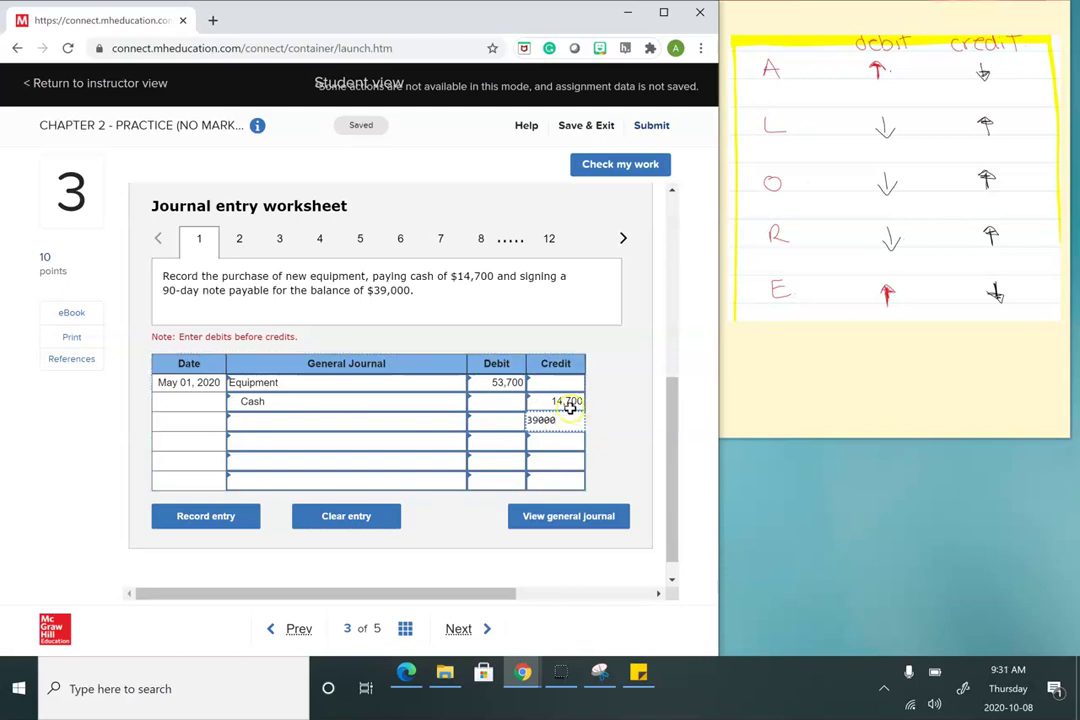
click(559, 420)
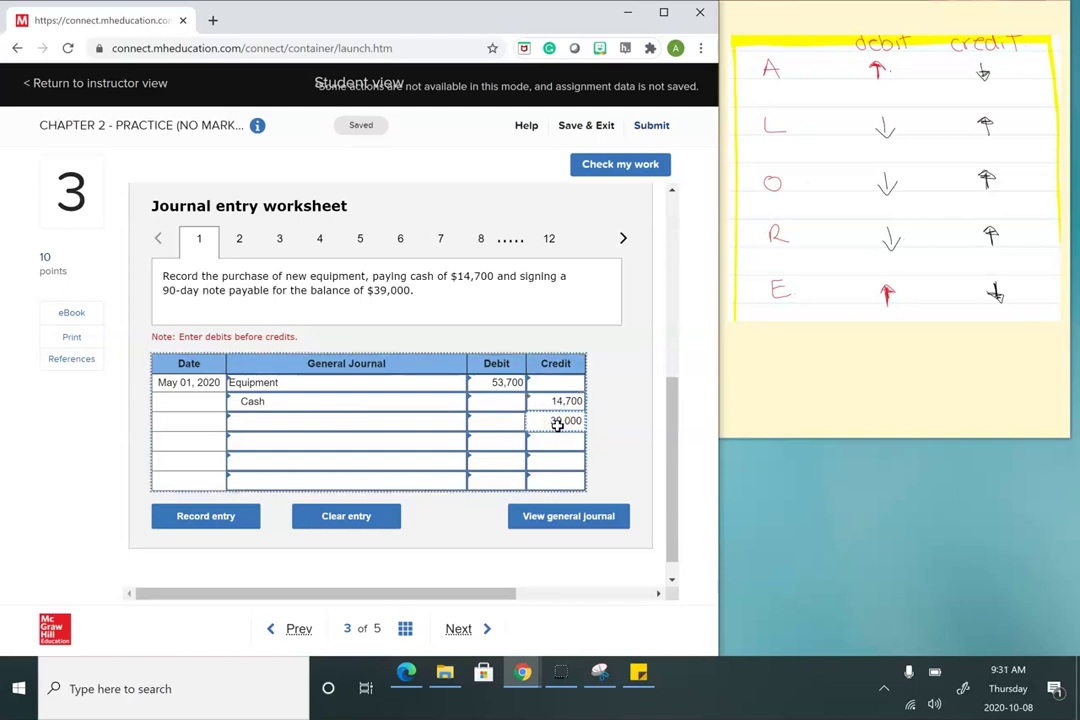
click(350, 422)
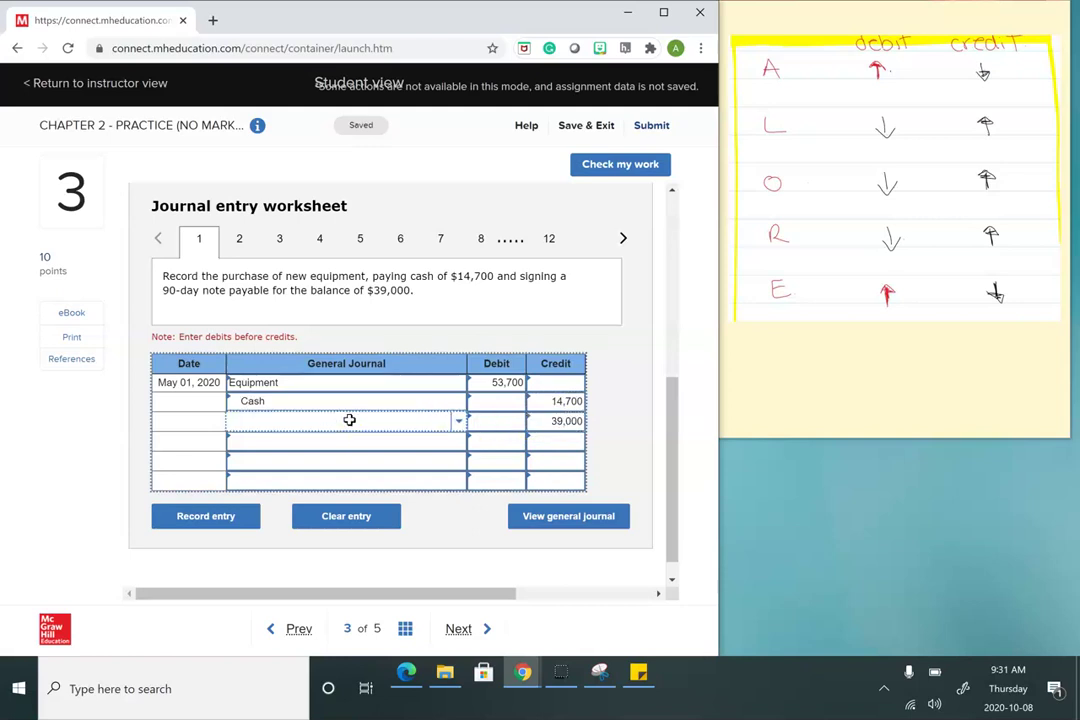
click(458, 421)
scroll(395, 368, down, 2)
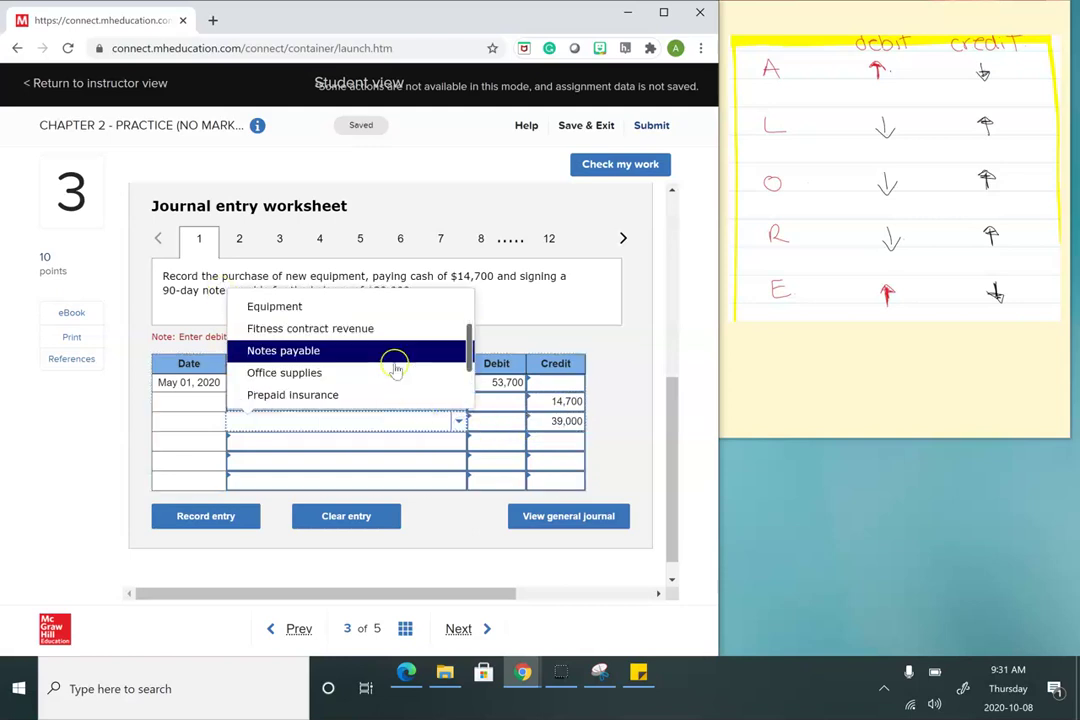
click(342, 352)
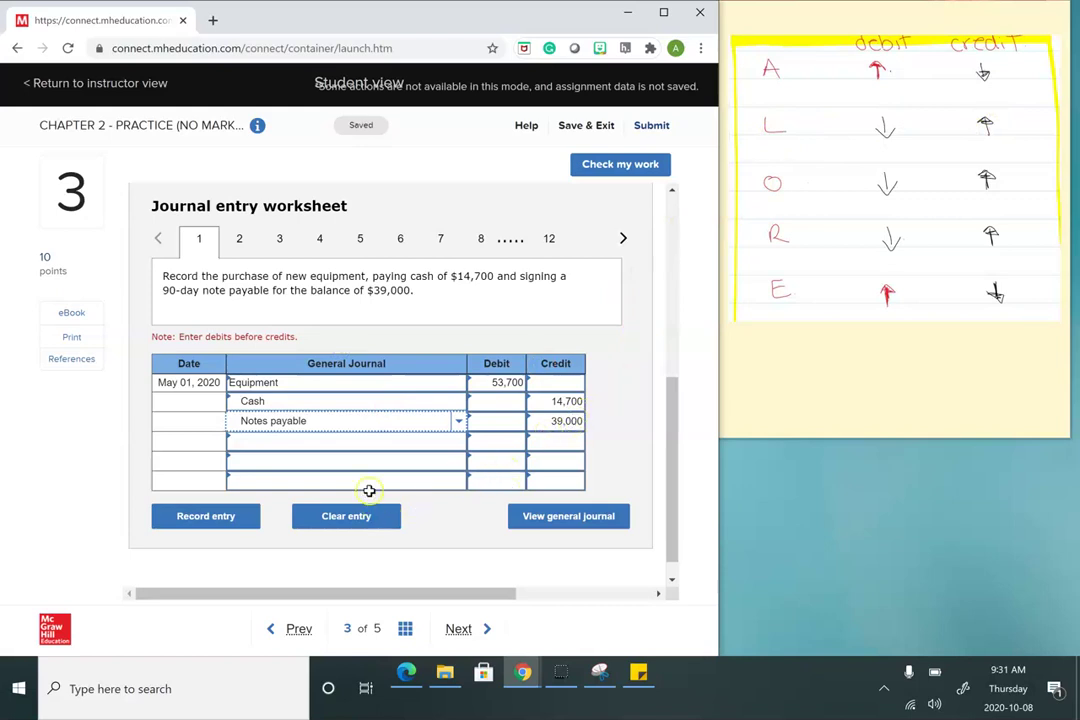
click(205, 516)
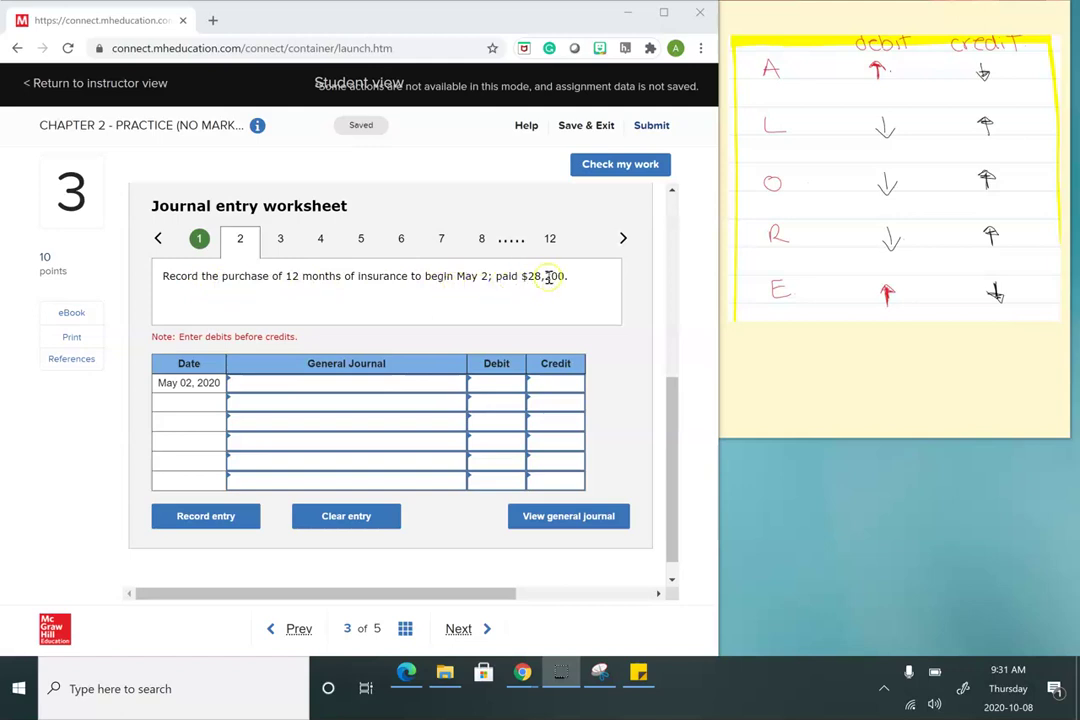
Enter Prepaid insurance on the first line of the May 02 entry with a debit of 28,200.
click(333, 381)
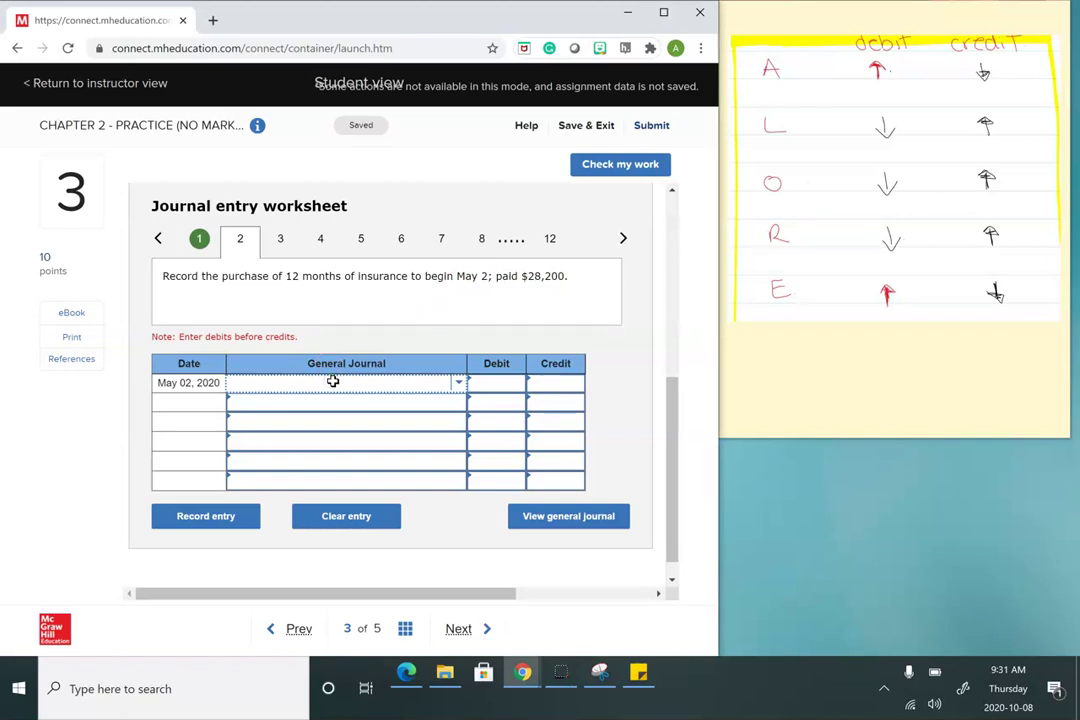
click(459, 383)
scroll(427, 353, down, 2)
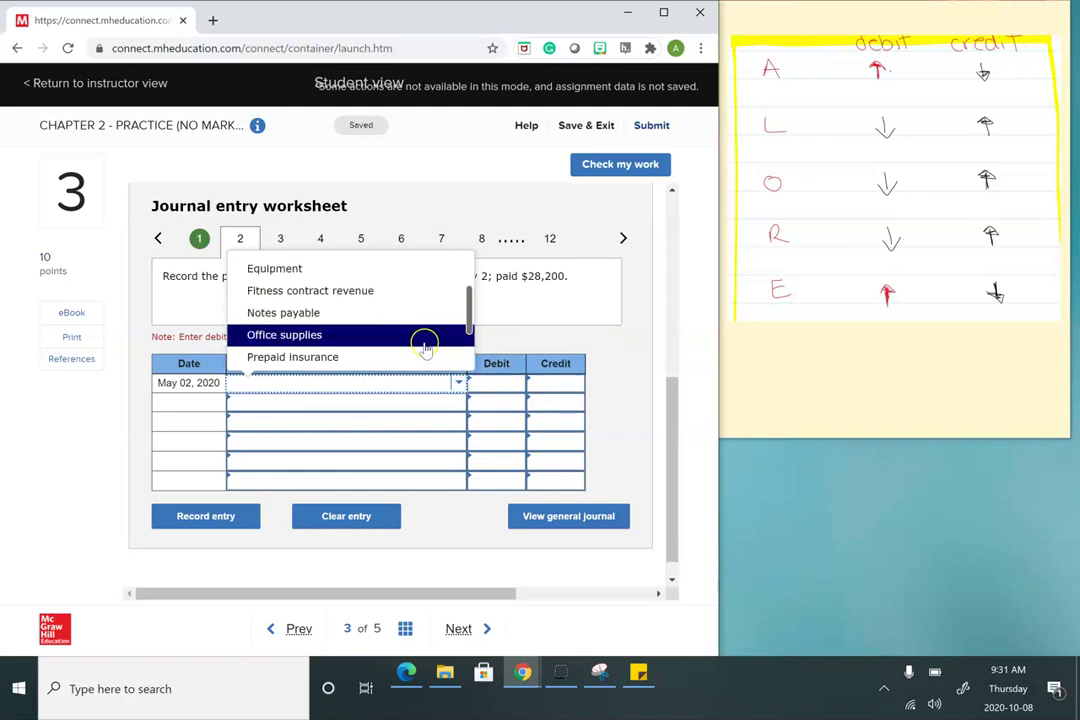
click(338, 356)
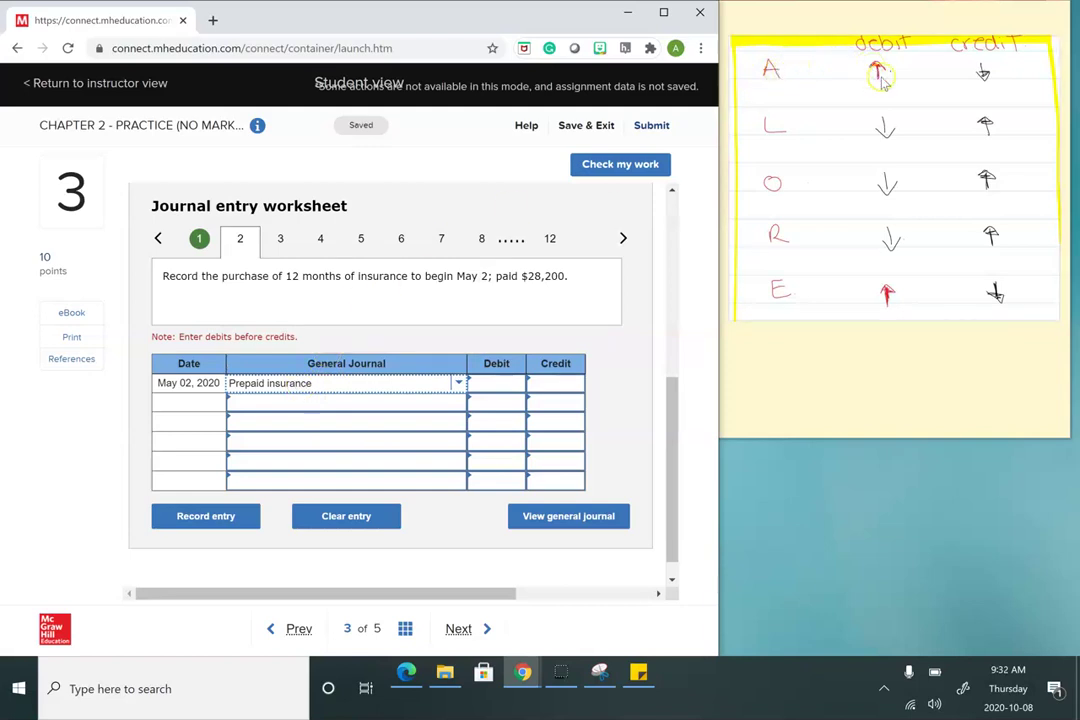
click(495, 382)
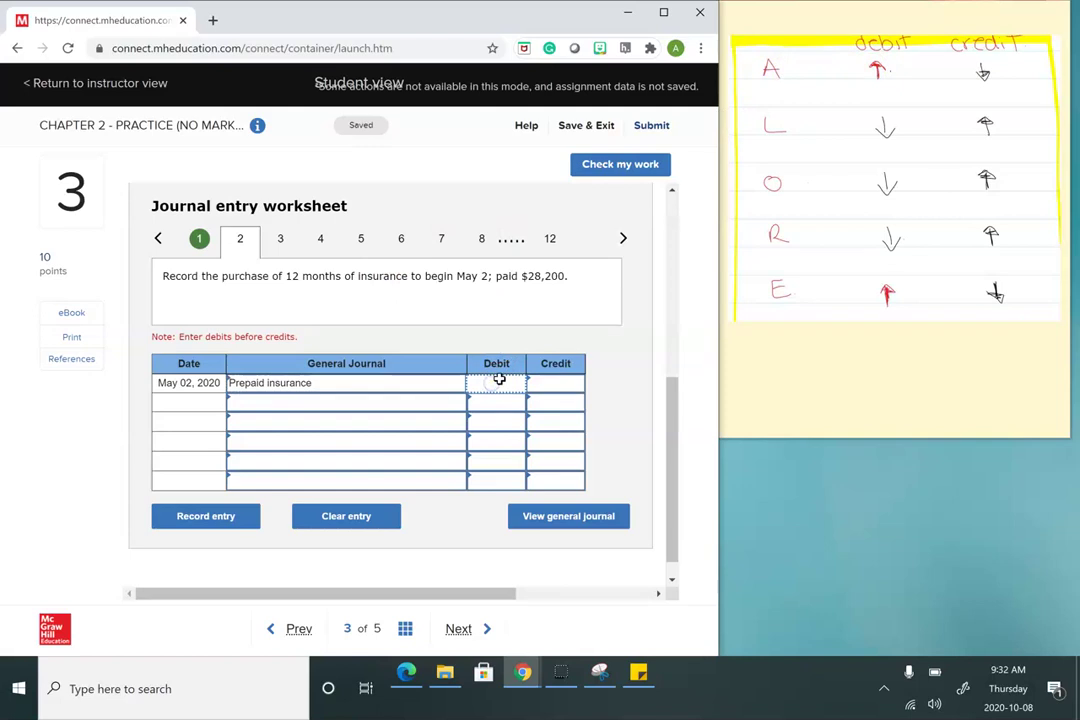
Add Cash with a credit of 28,200 on the second line and record the May 02 entry.
click(312, 403)
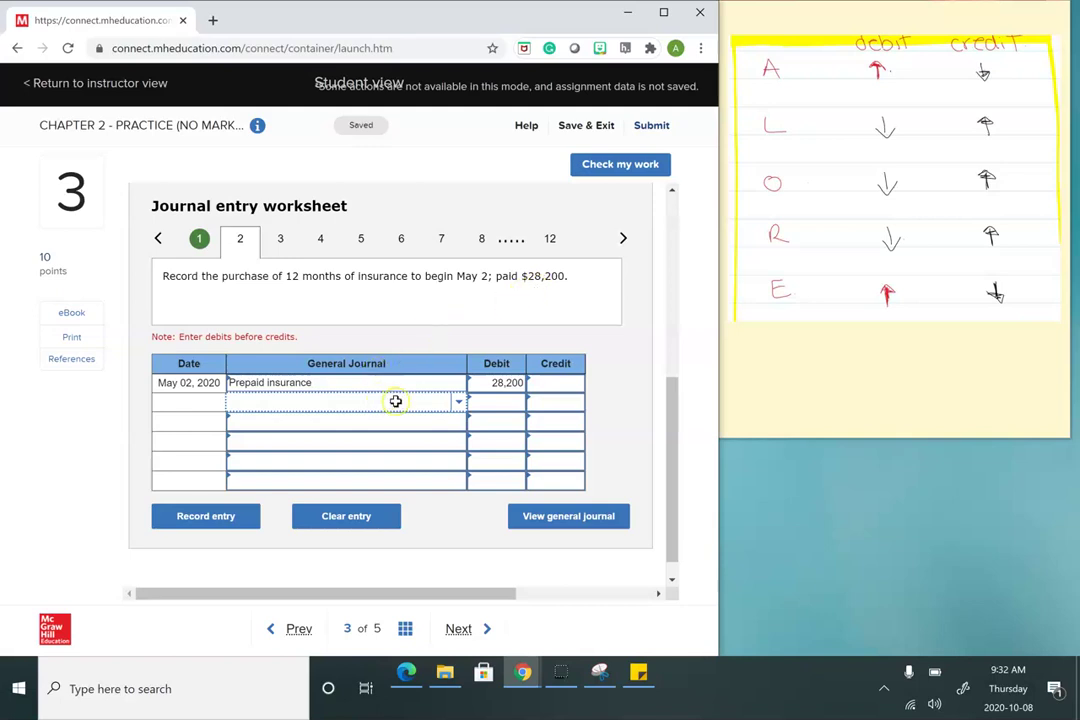
click(458, 404)
click(295, 354)
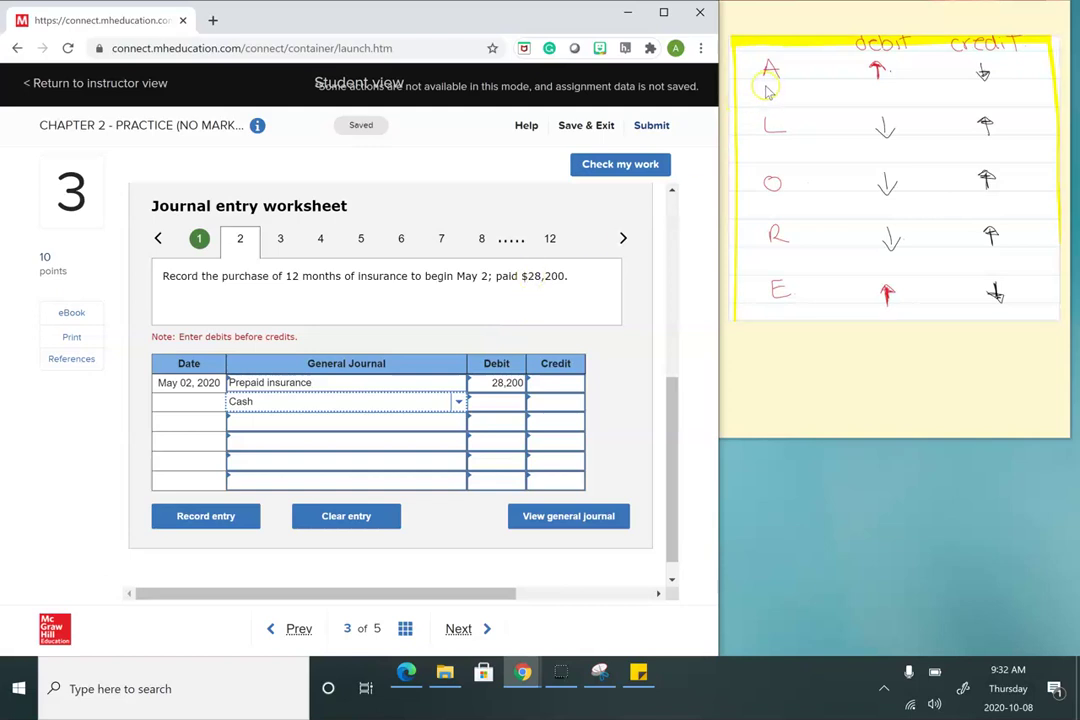
click(550, 405)
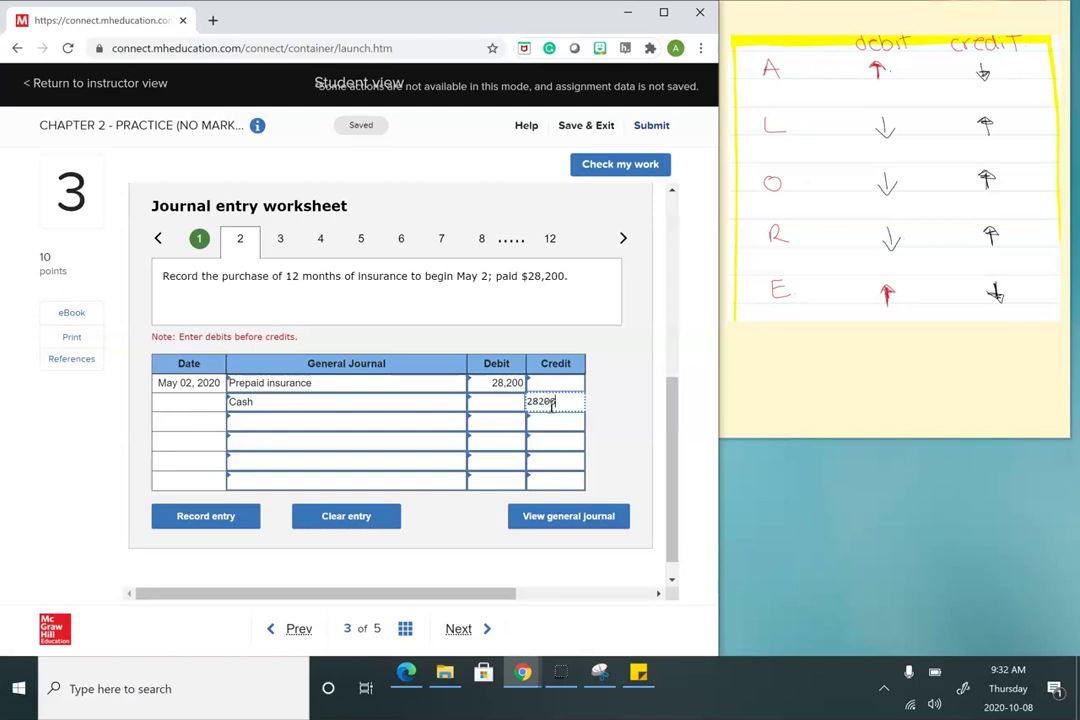
text(28200)
click(521, 406)
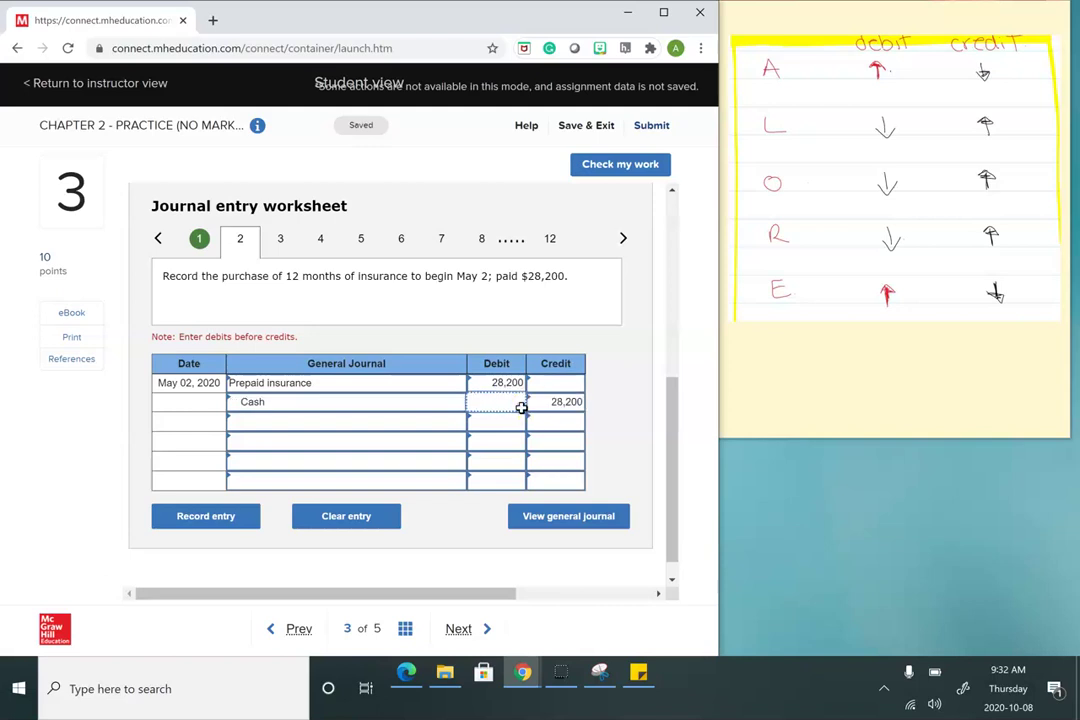
click(551, 403)
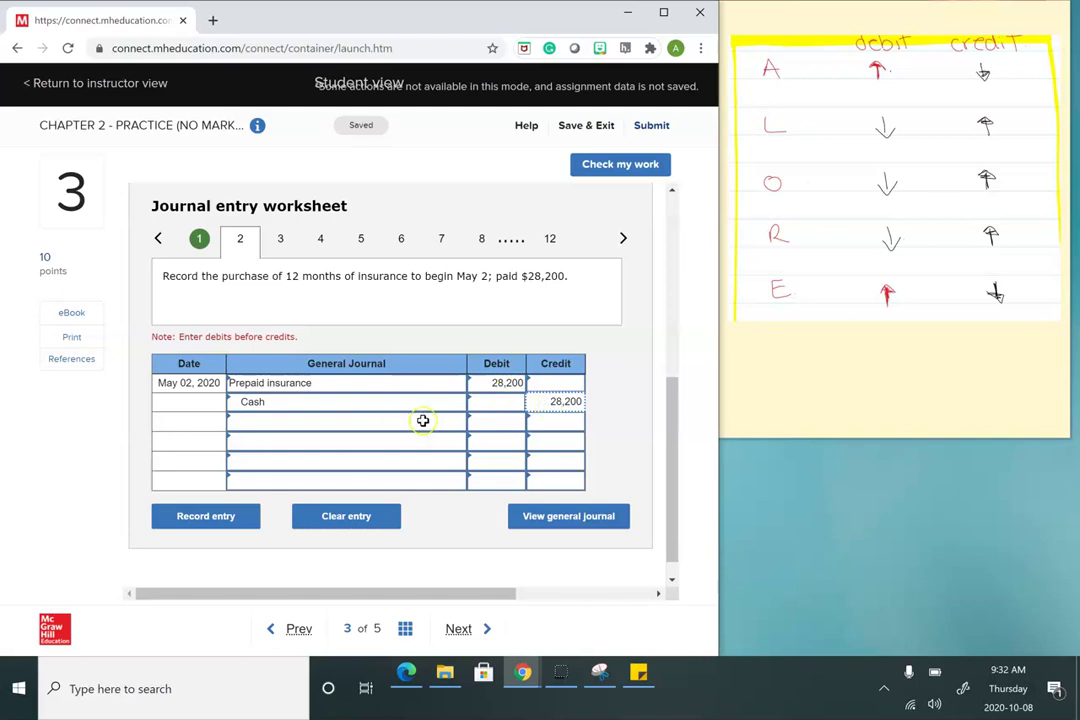
click(238, 521)
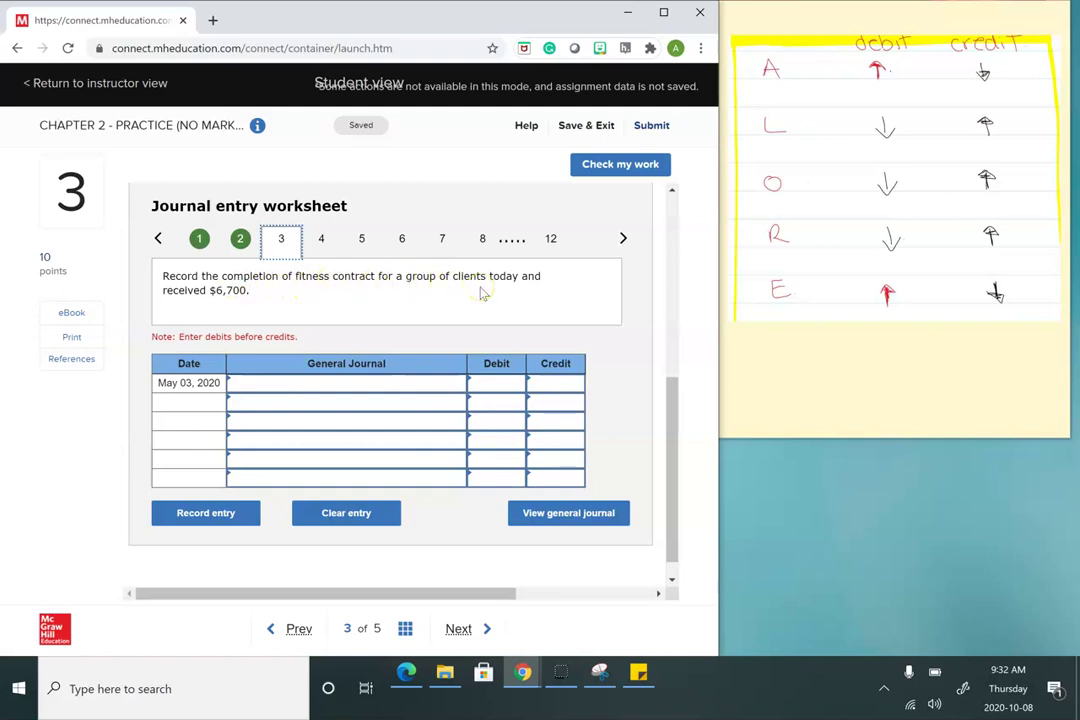
Enter Cash on the first line of the May 03 entry with a debit of 6,700.
click(247, 289)
click(458, 386)
click(460, 385)
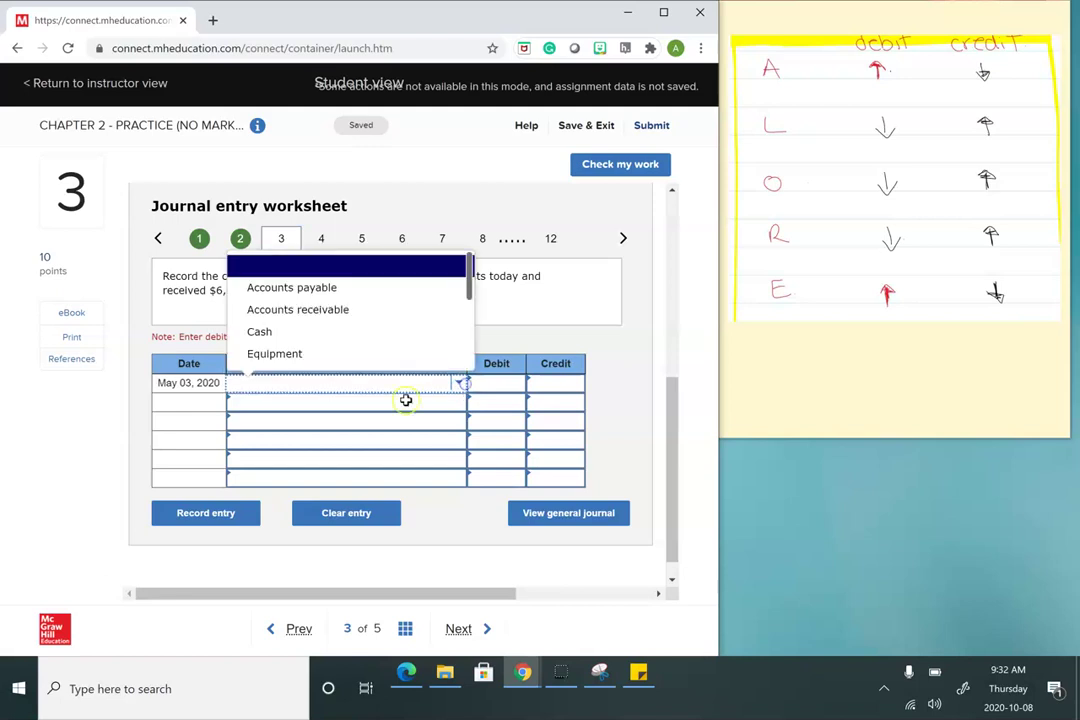
click(290, 341)
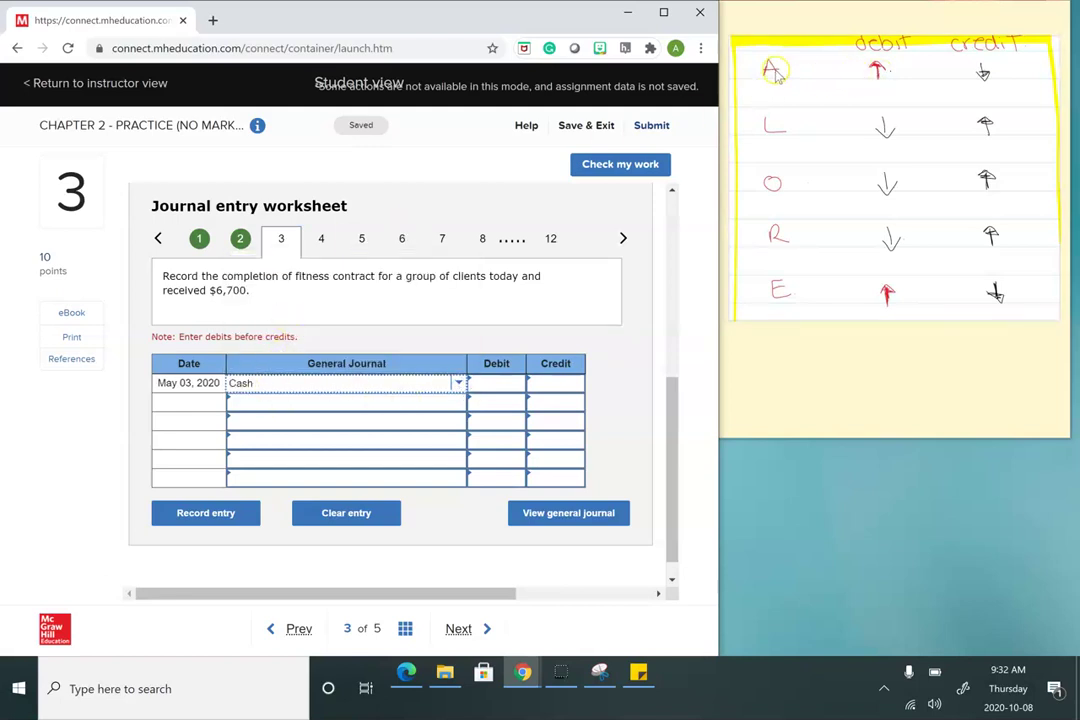
click(493, 380)
text(6700)
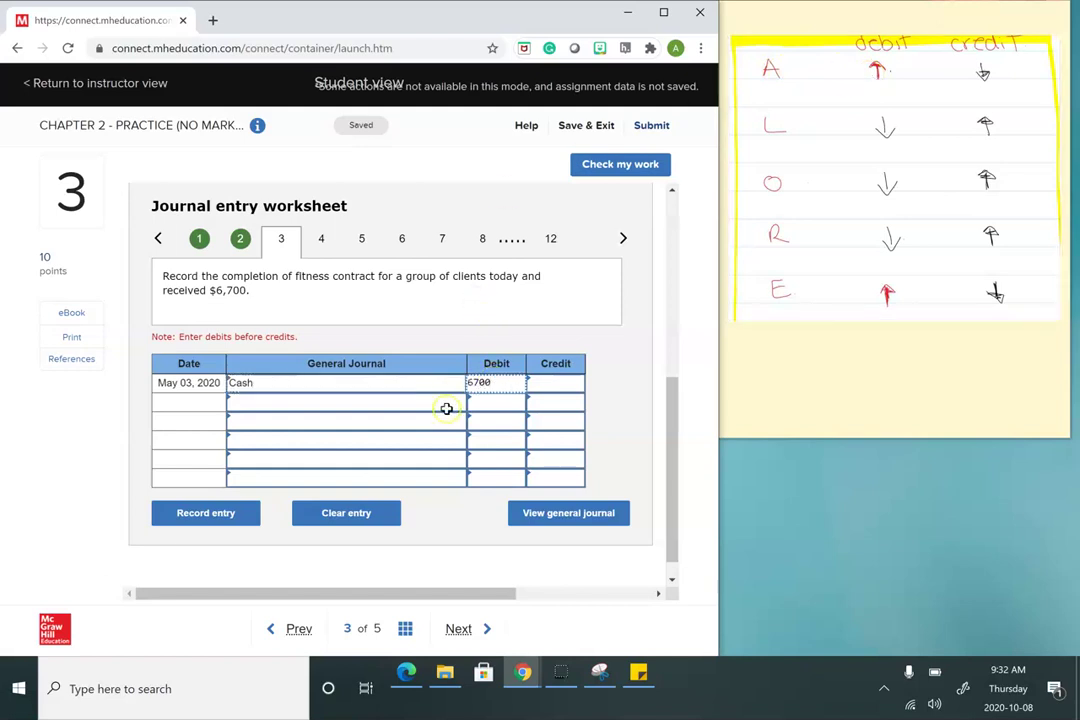
Add Fitness contract revenue with a credit of 6,700 on the second line and record the May 03 entry.
click(446, 405)
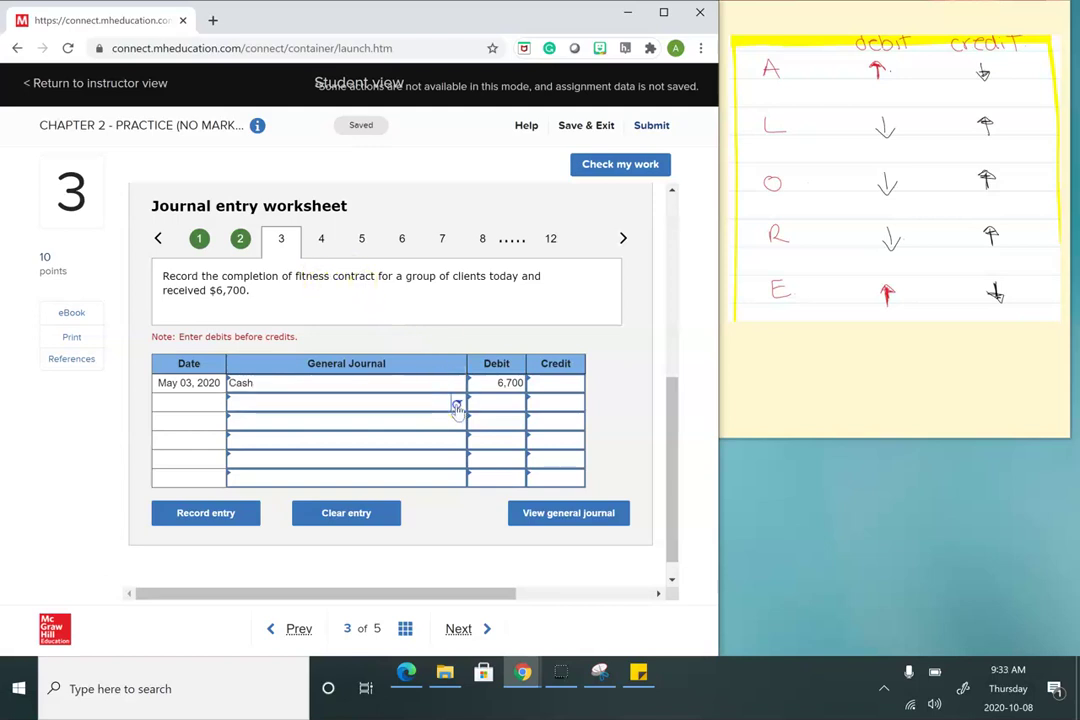
click(458, 403)
scroll(398, 345, down, 3)
scroll(398, 347, down, 1)
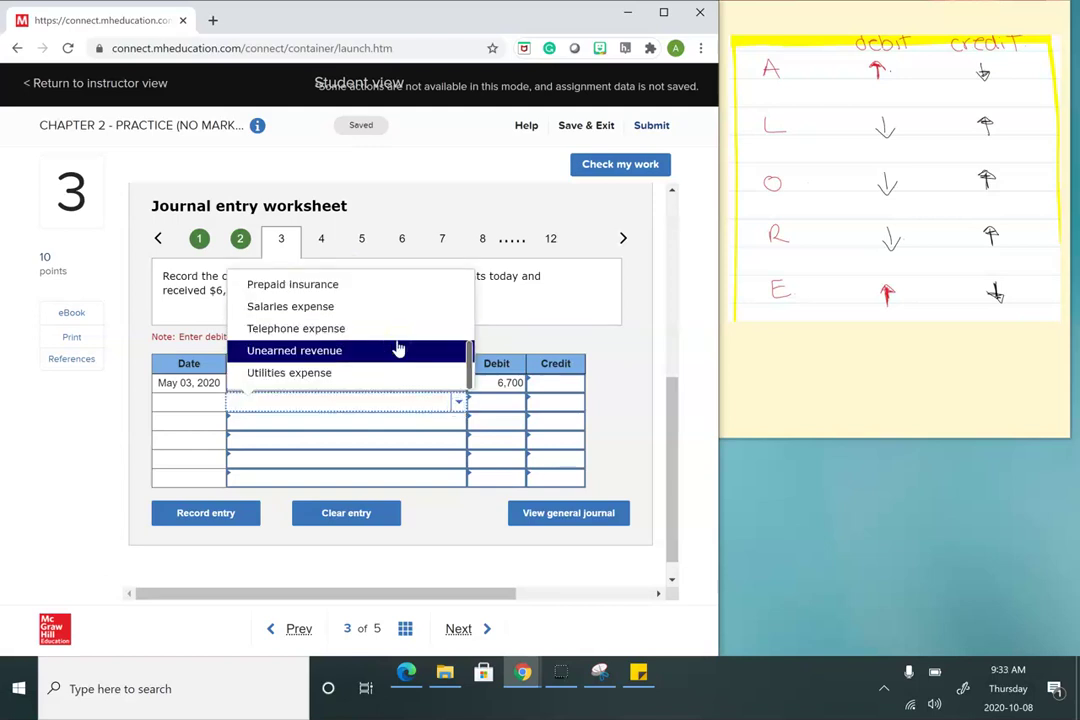
scroll(398, 347, down, 1)
scroll(396, 335, up, 3)
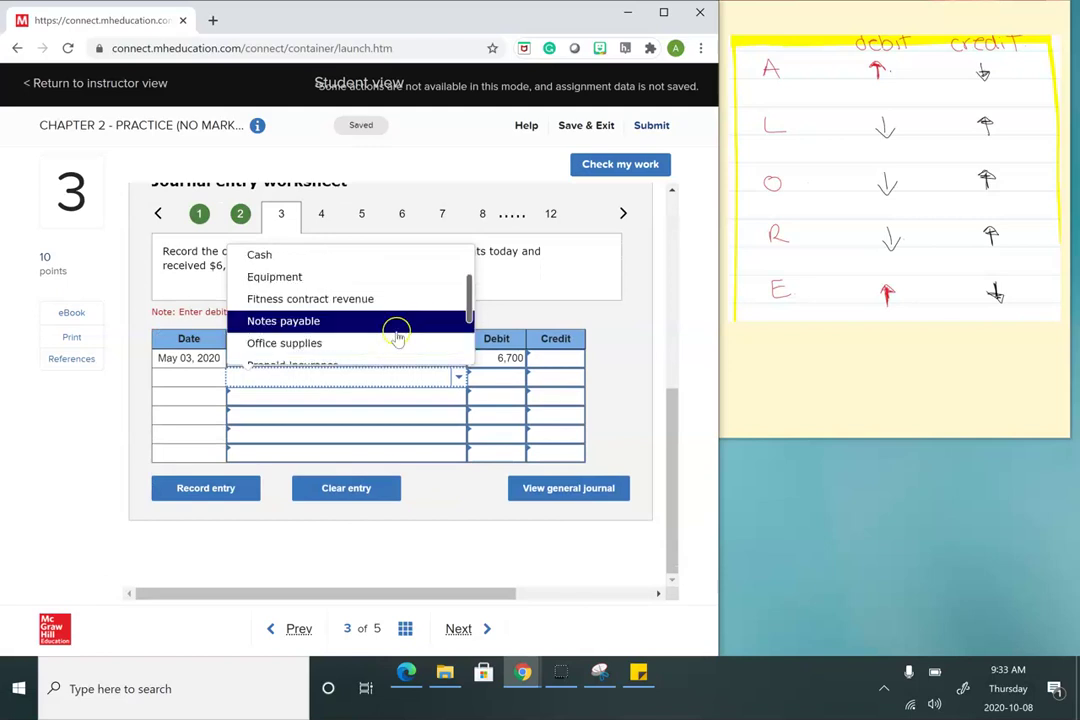
click(347, 302)
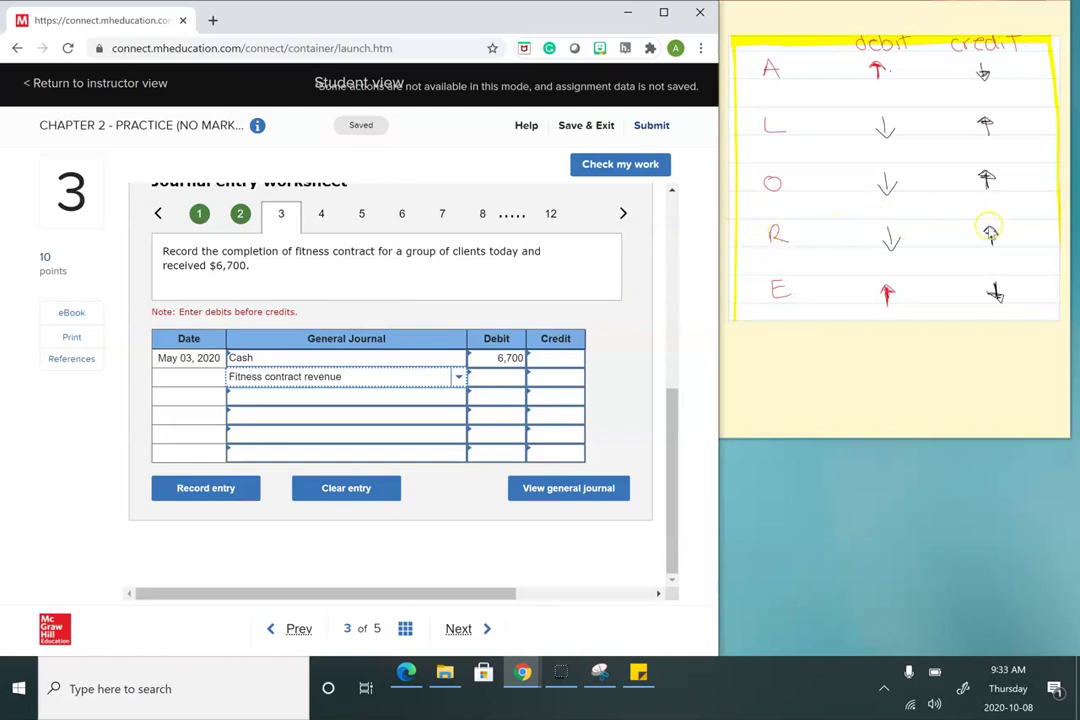
click(556, 377)
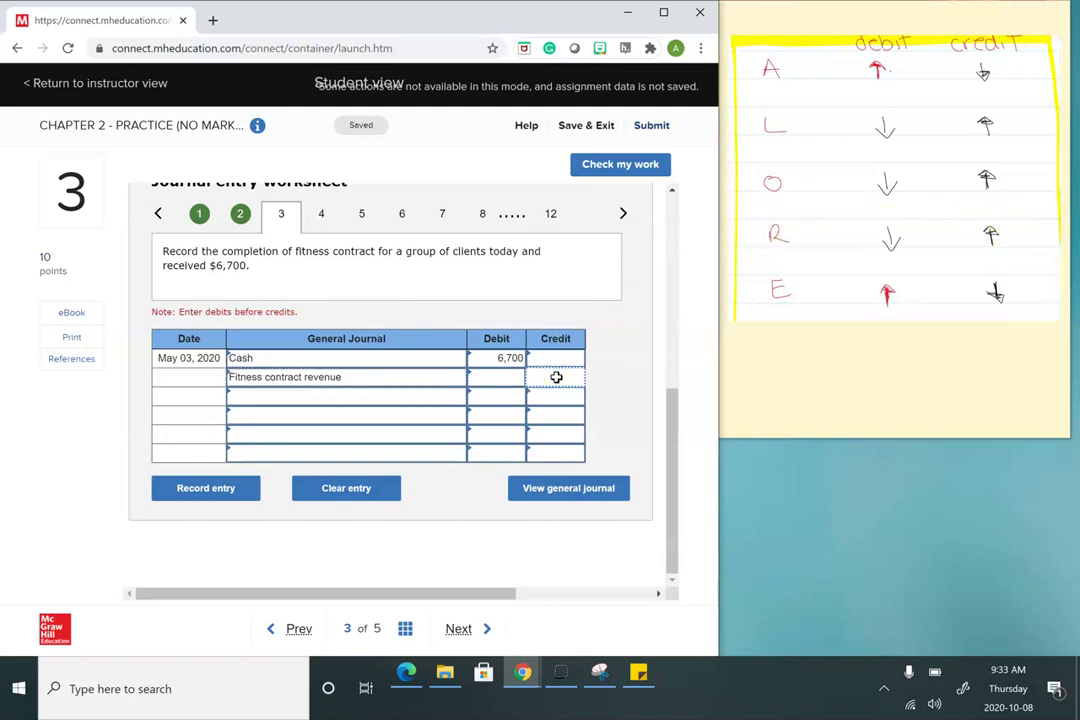
text(6700)
click(546, 357)
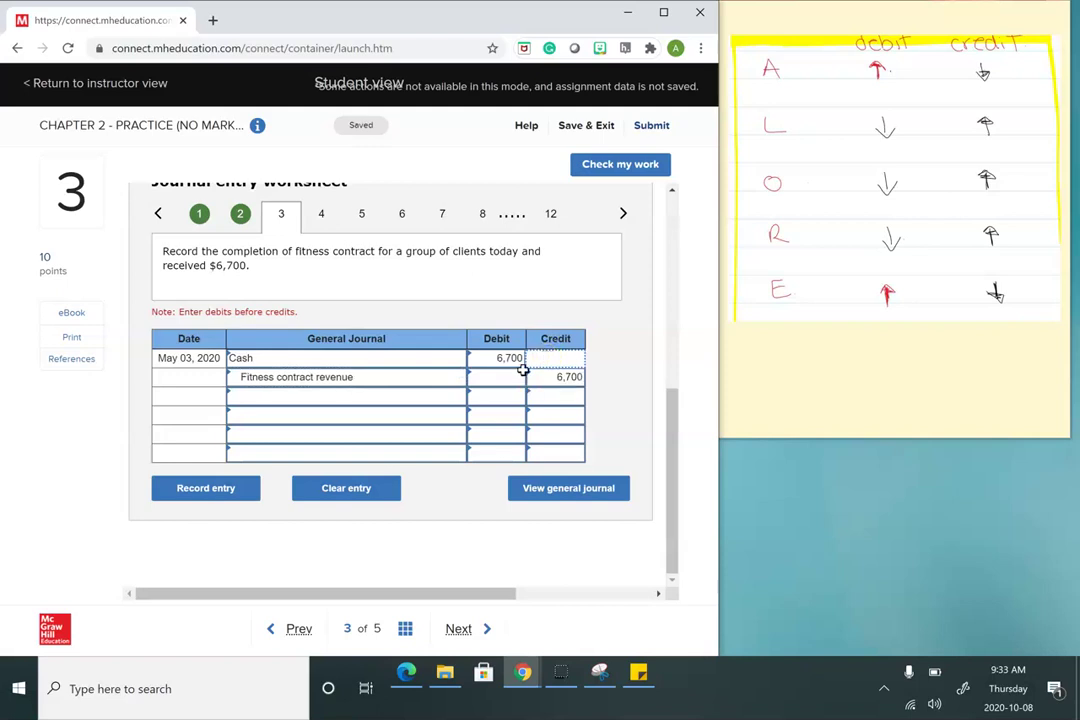
click(226, 499)
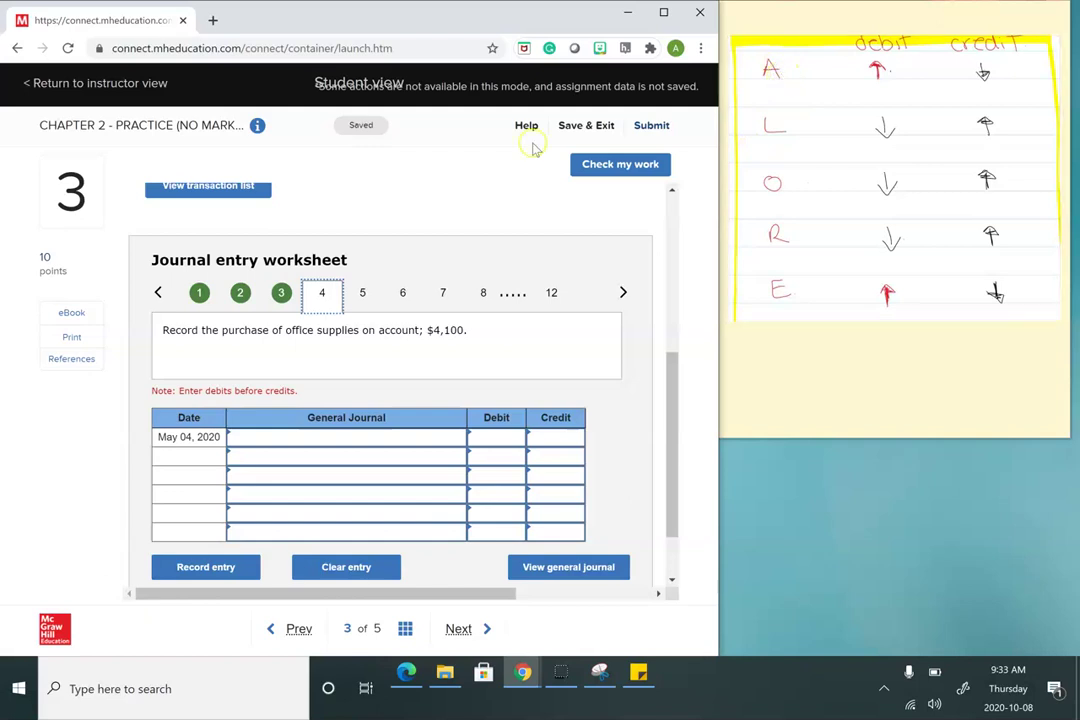
Enter Office supplies on the first line of the May 04 entry with a debit of 4,100.
click(461, 438)
click(461, 438)
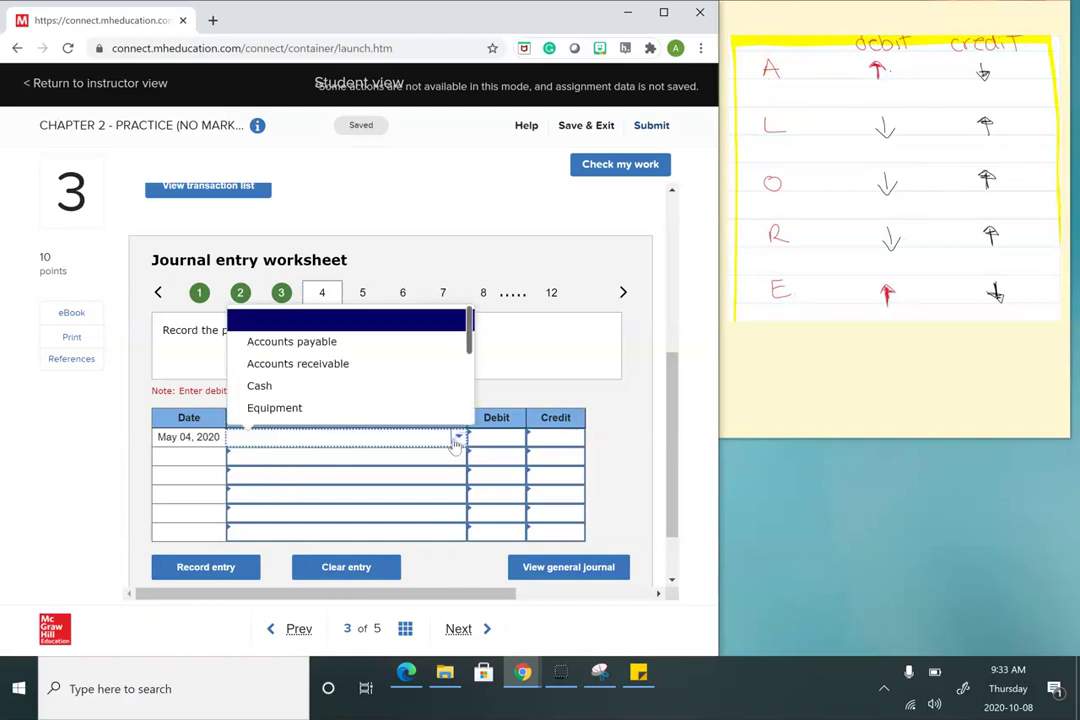
scroll(343, 395, down, 2)
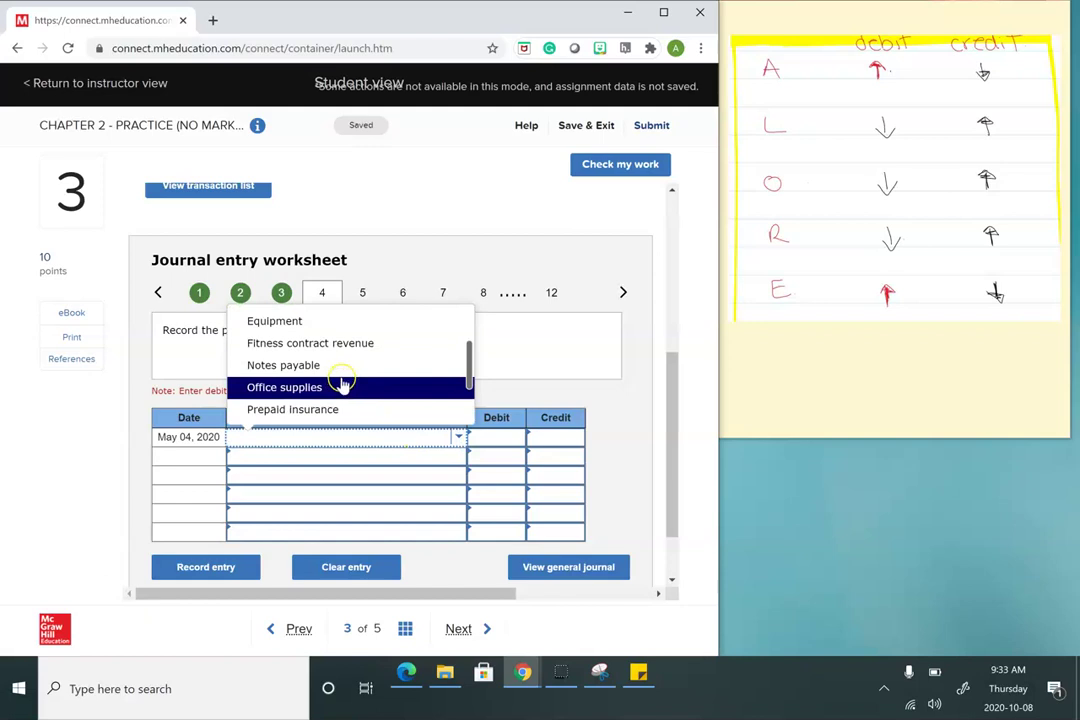
click(340, 387)
click(503, 440)
text(4,100)
click(798, 92)
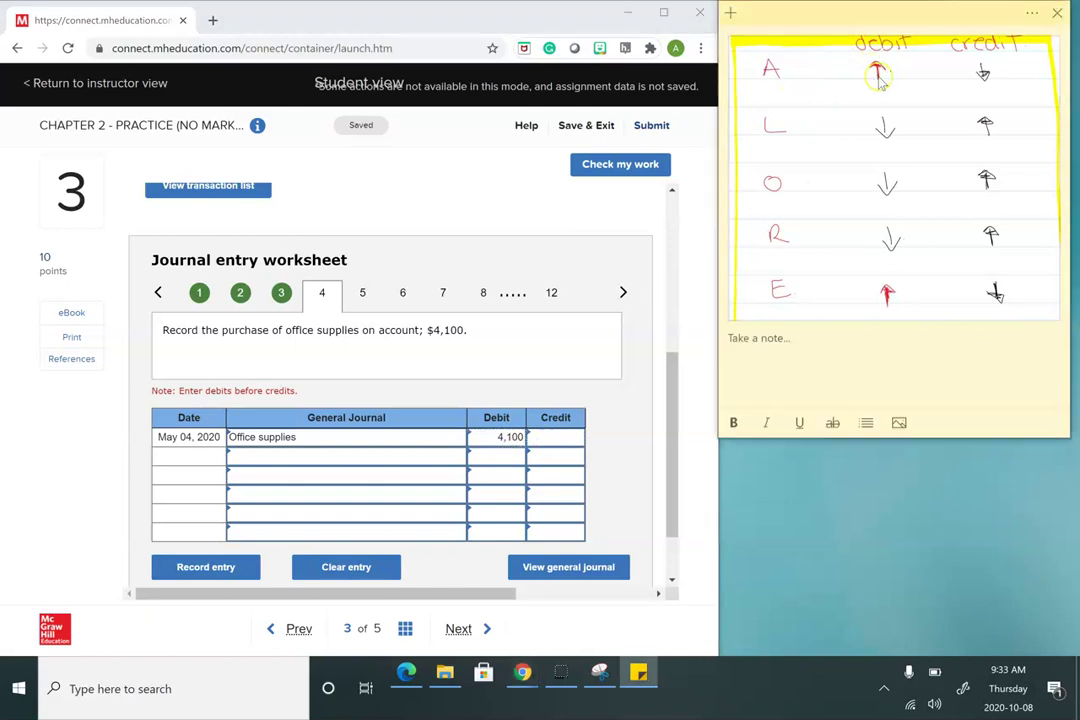
Add Accounts payable with a credit of 4,100 on the second line and record the May 04 entry.
click(363, 460)
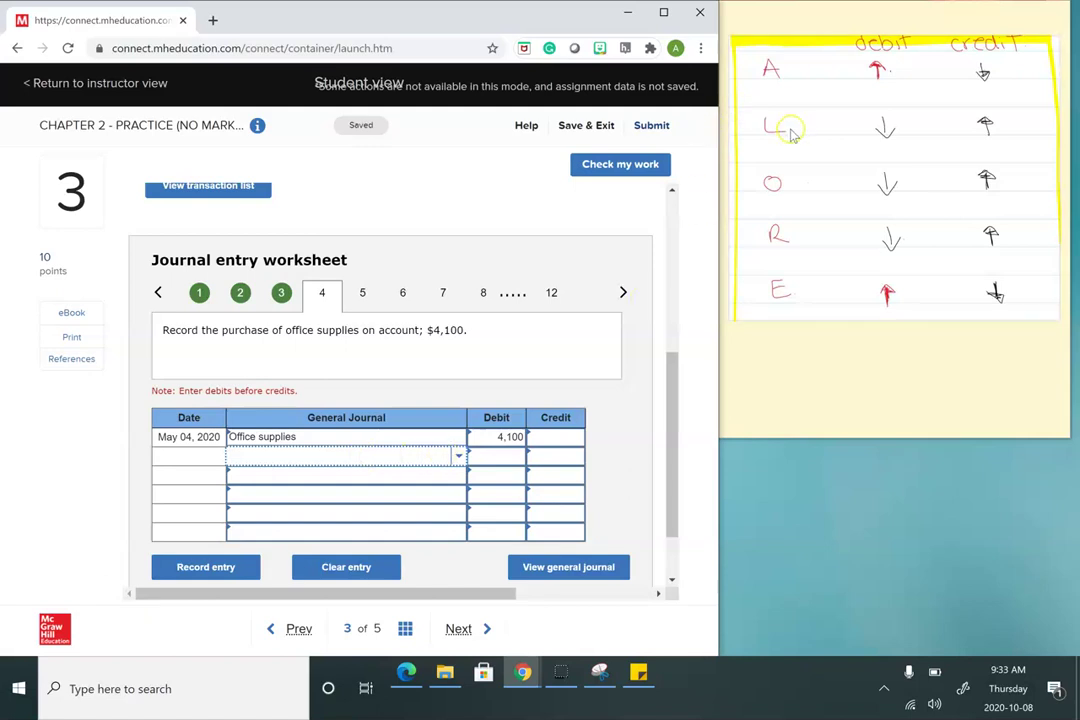
click(459, 457)
click(330, 361)
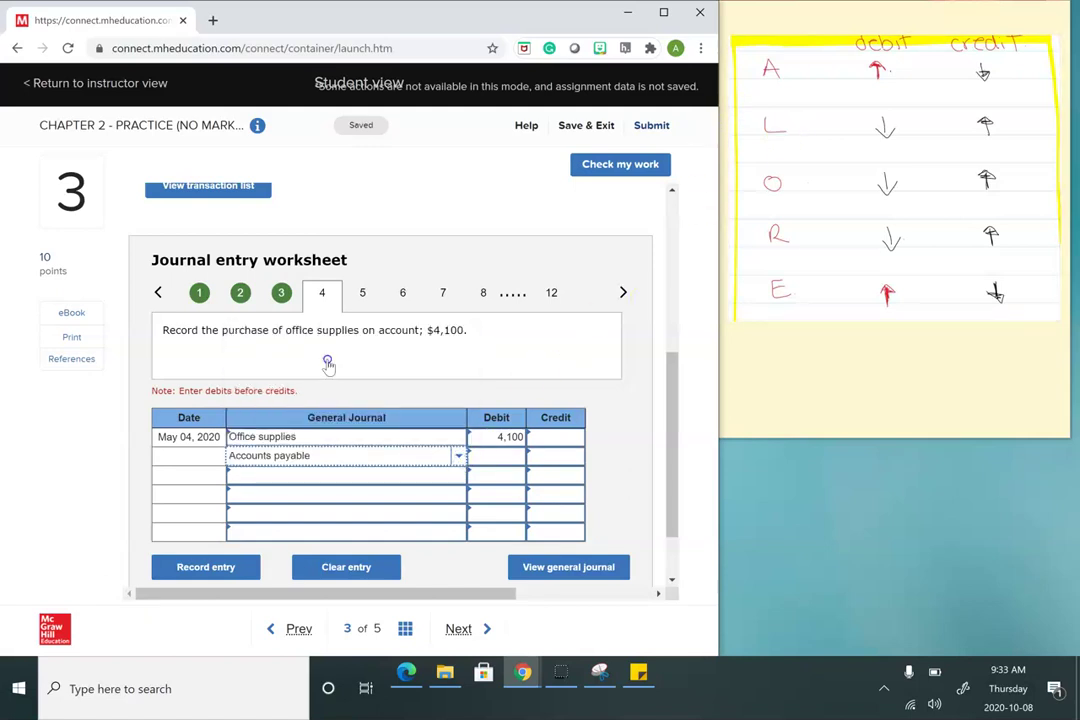
click(571, 458)
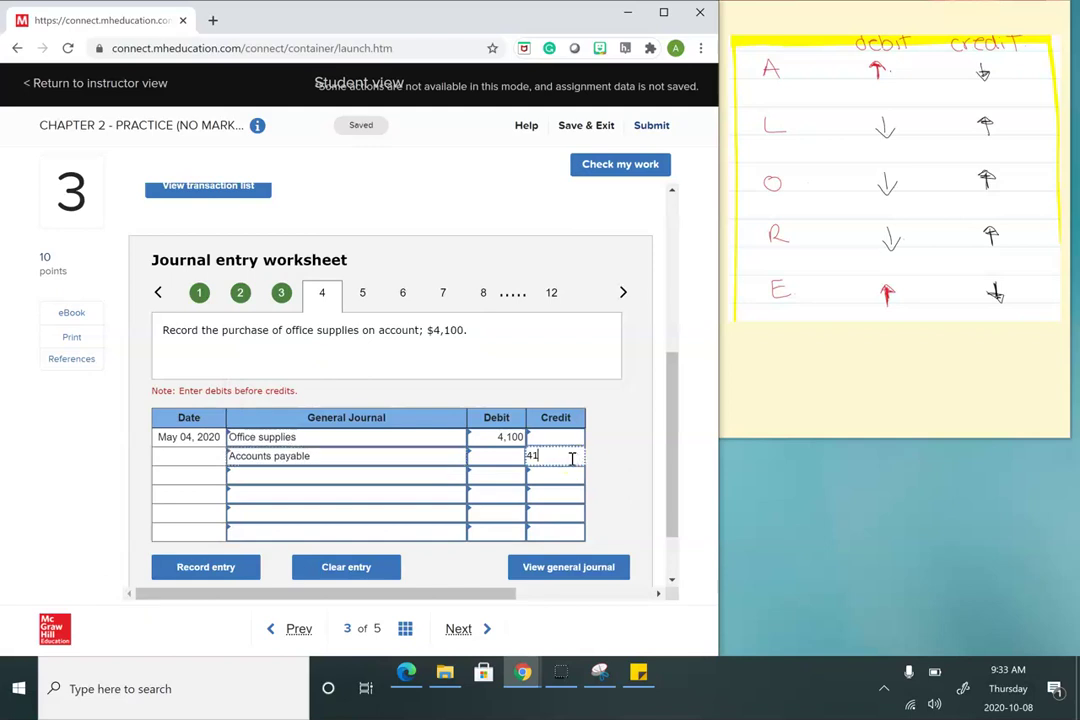
click(432, 457)
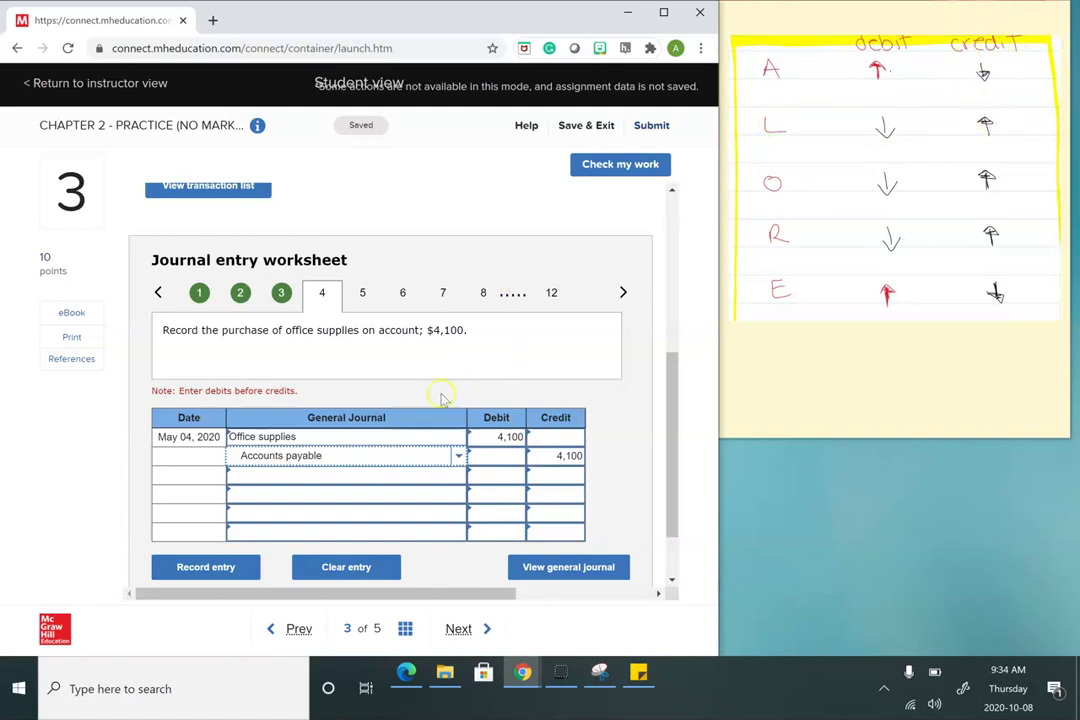
click(205, 567)
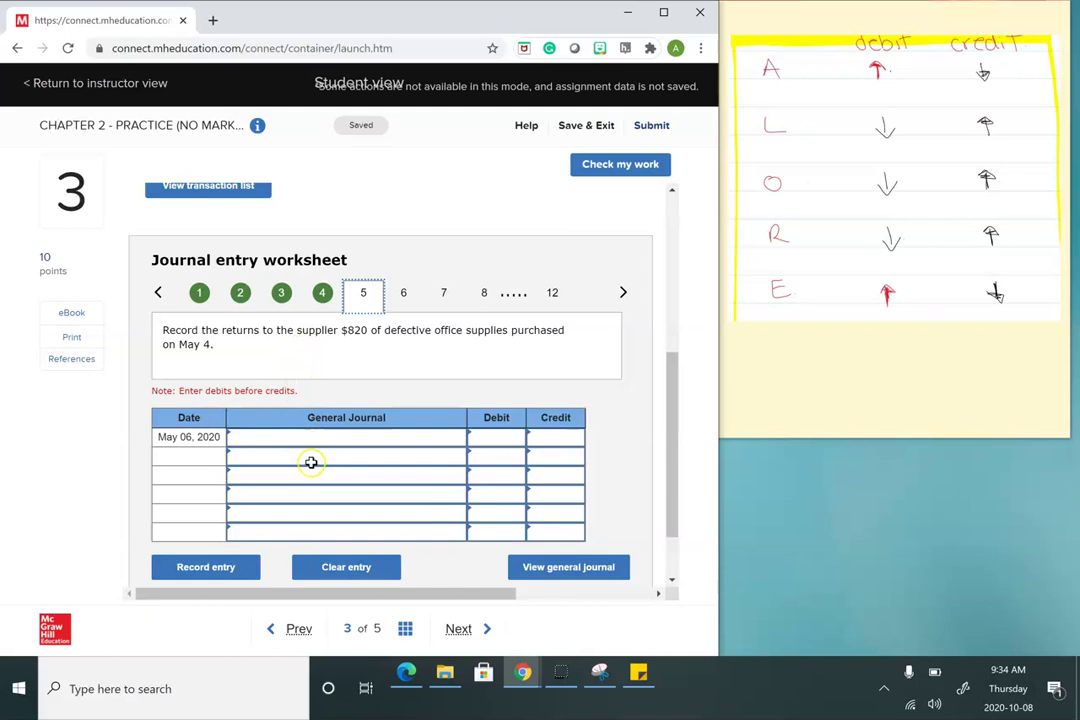
Enter Office supplies on the second line of the May 06 entry with a credit of 820.
click(456, 461)
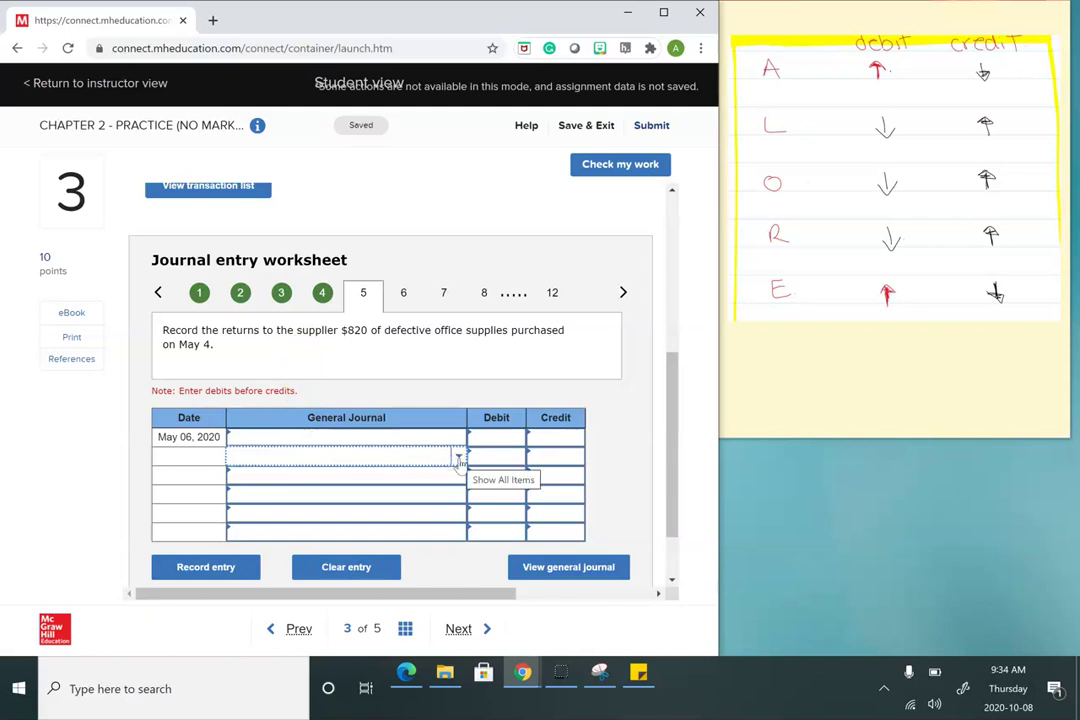
click(458, 459)
scroll(415, 398, down, 2)
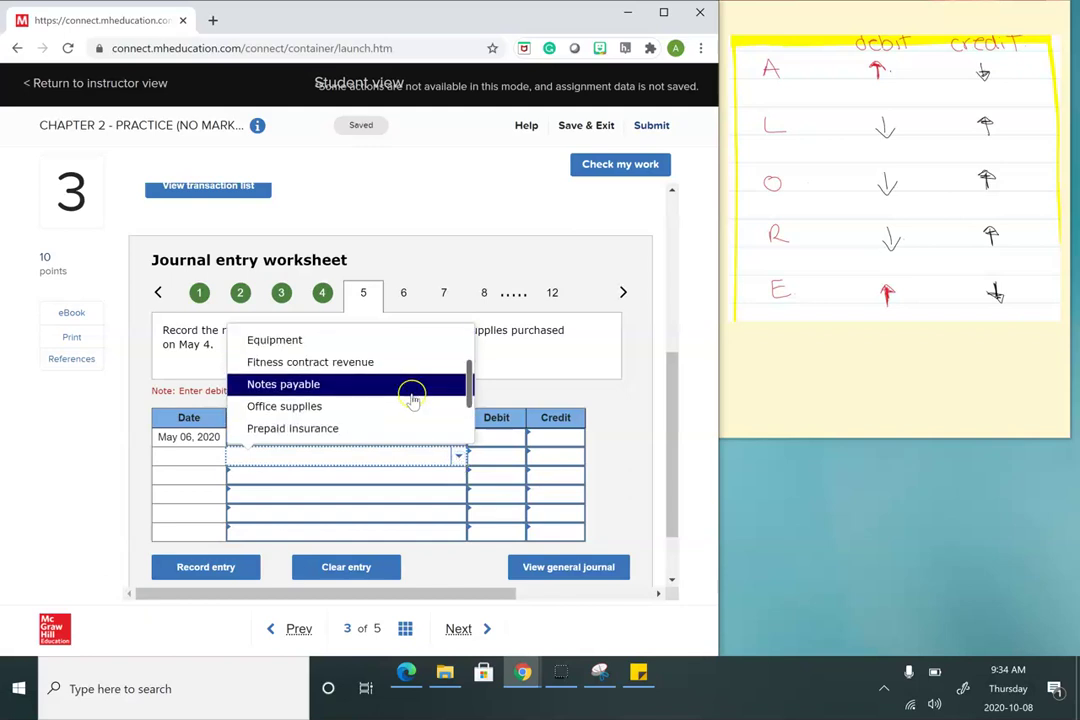
click(337, 413)
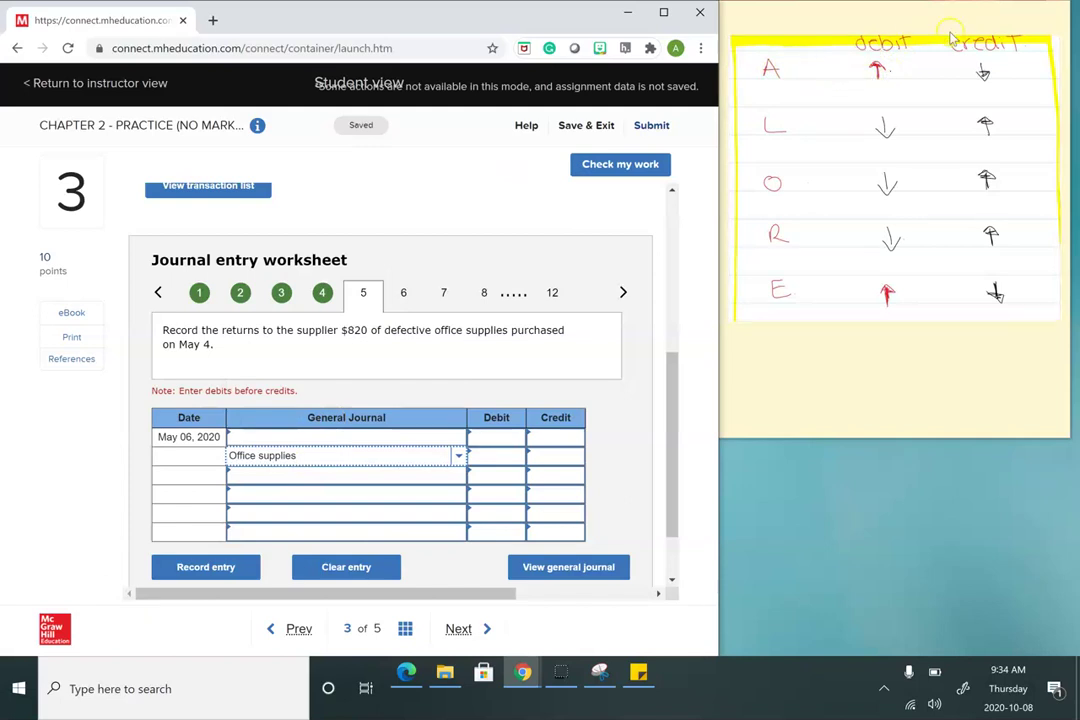
click(553, 457)
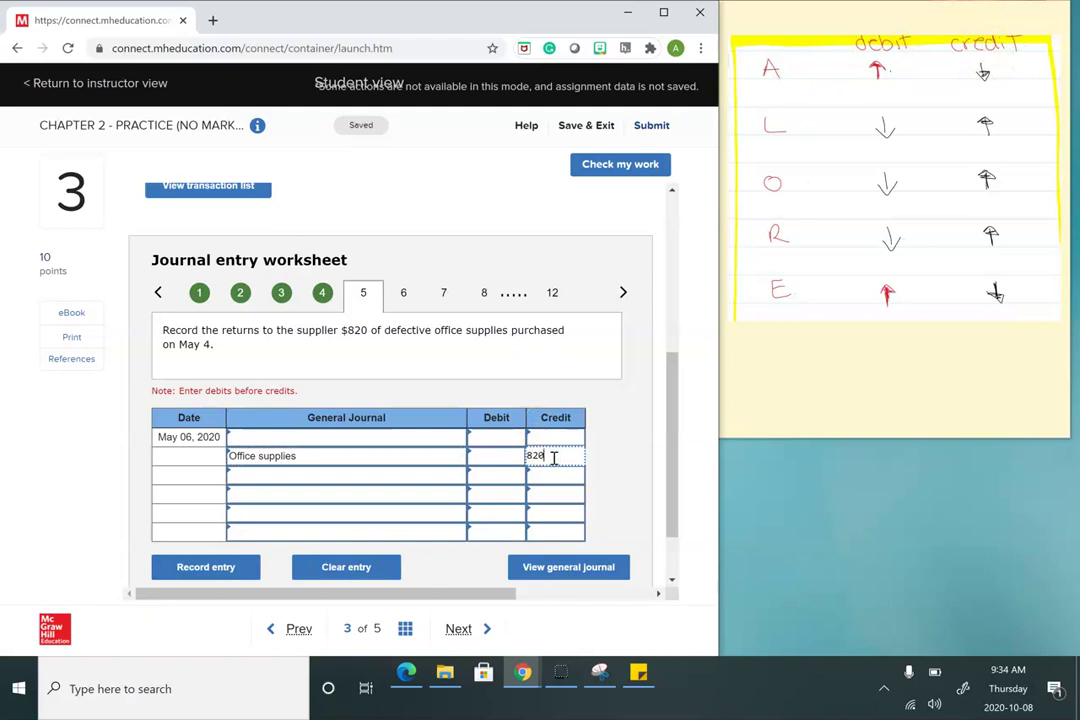
Add Accounts payable with a debit of 820 on the first line and record the May 06 entry.
click(414, 438)
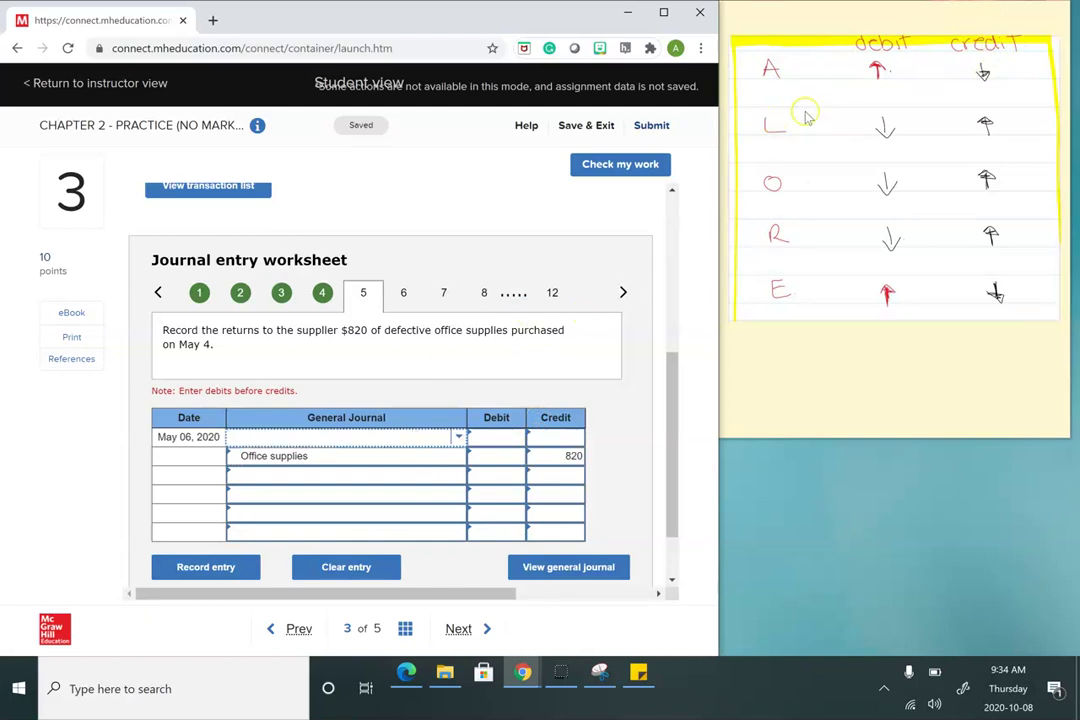
click(461, 438)
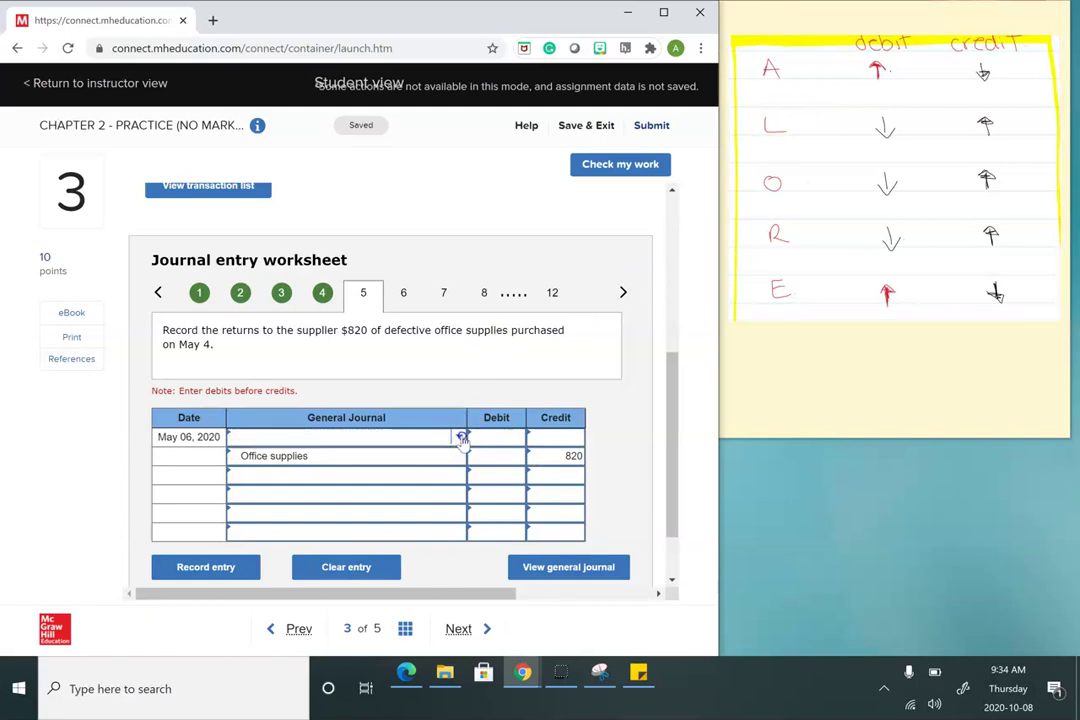
click(312, 341)
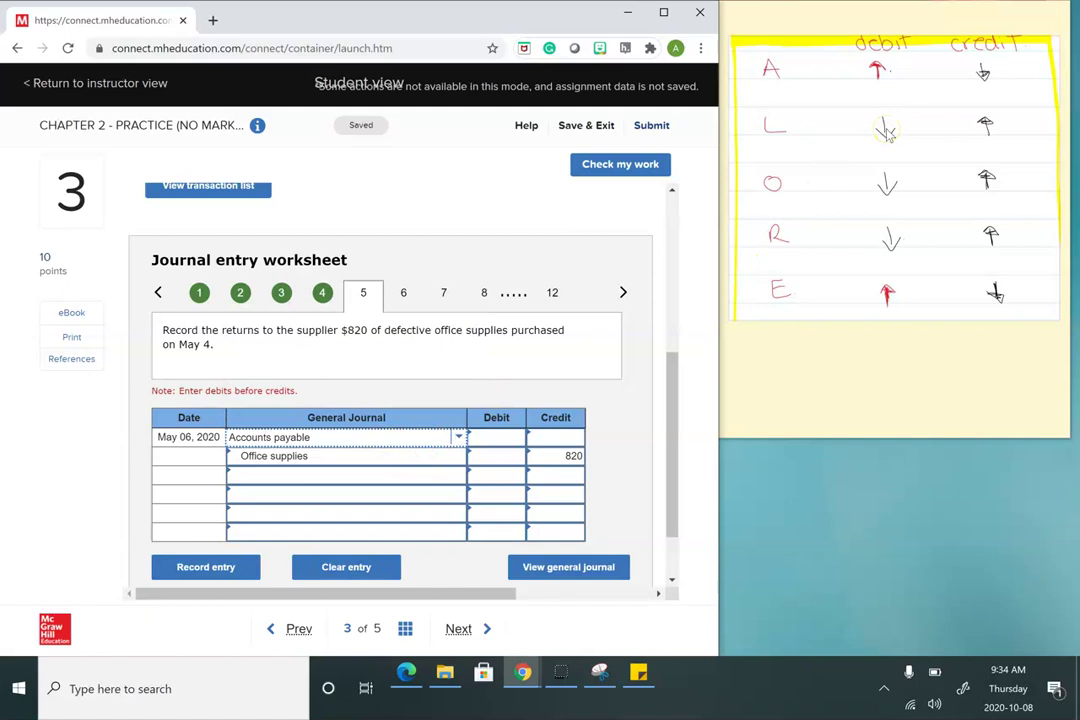
click(497, 441)
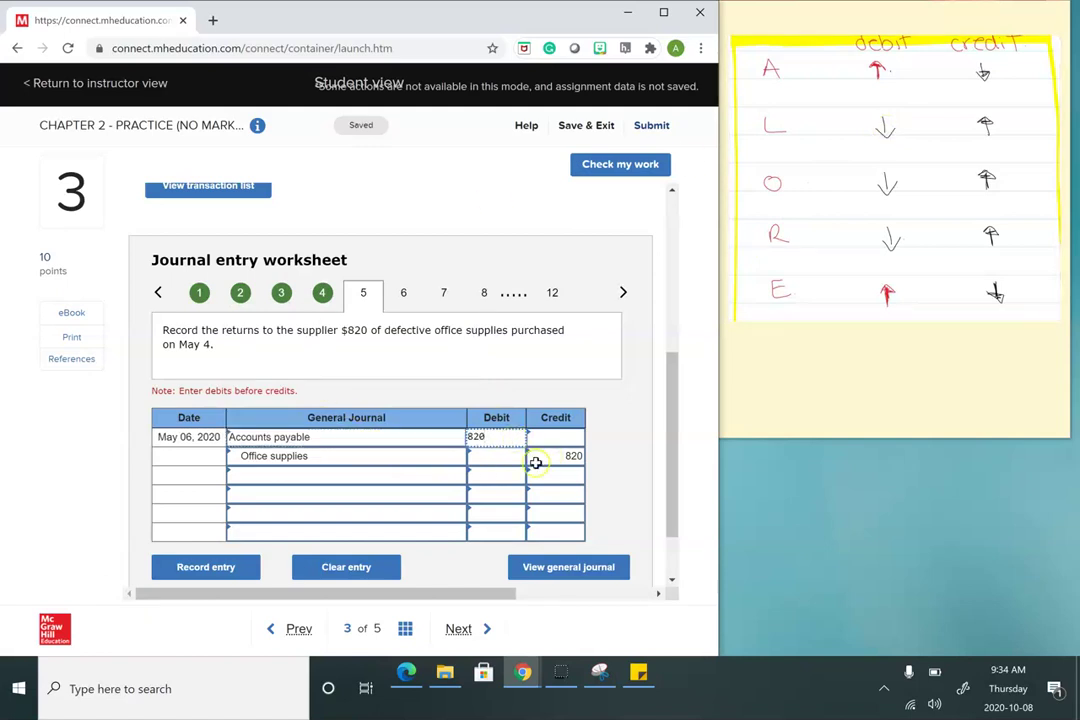
click(515, 463)
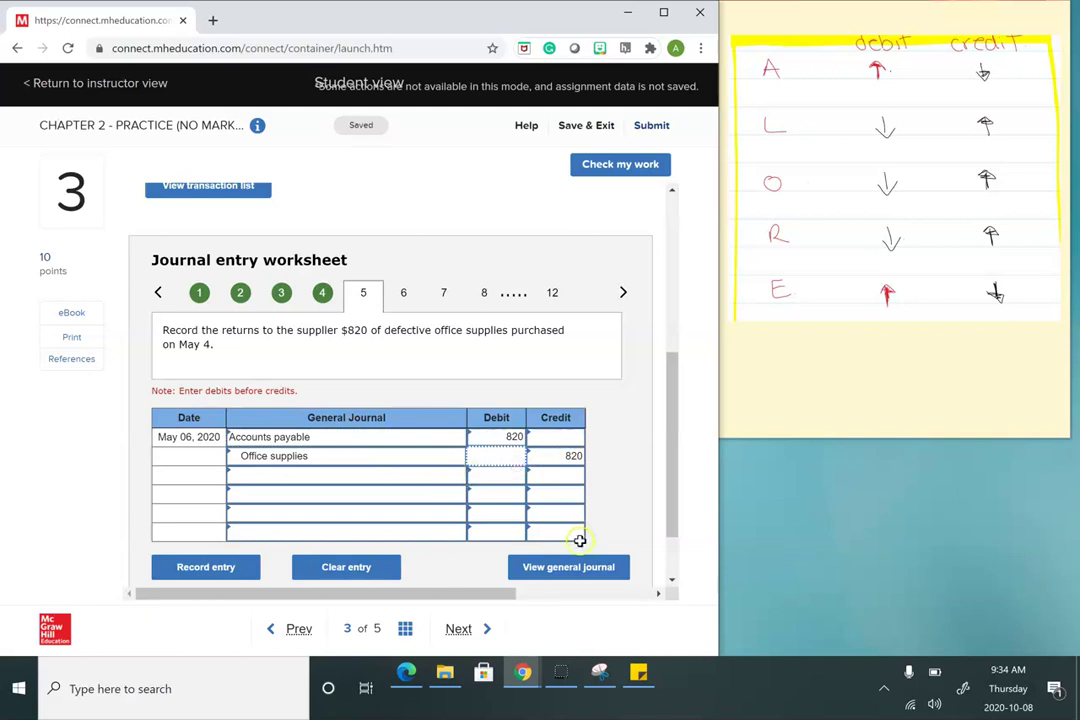
click(208, 568)
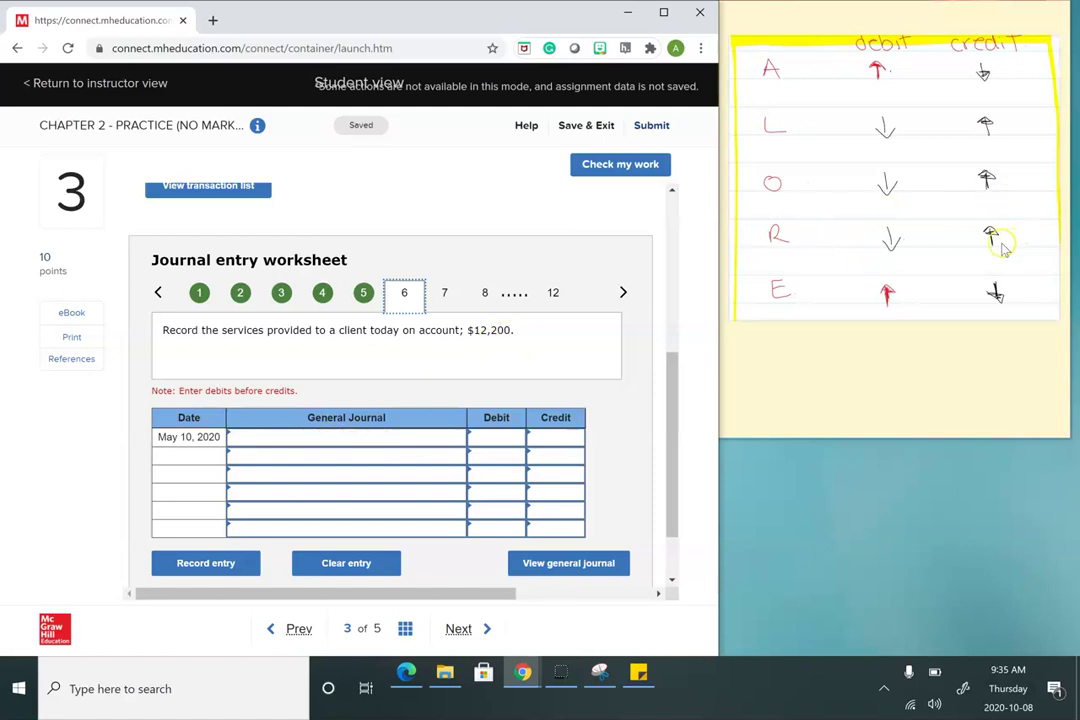
Enter Fitness contract revenue on the second line of the May 10 entry with a credit of 12,200.
click(302, 455)
click(462, 455)
scroll(383, 428, down, 6)
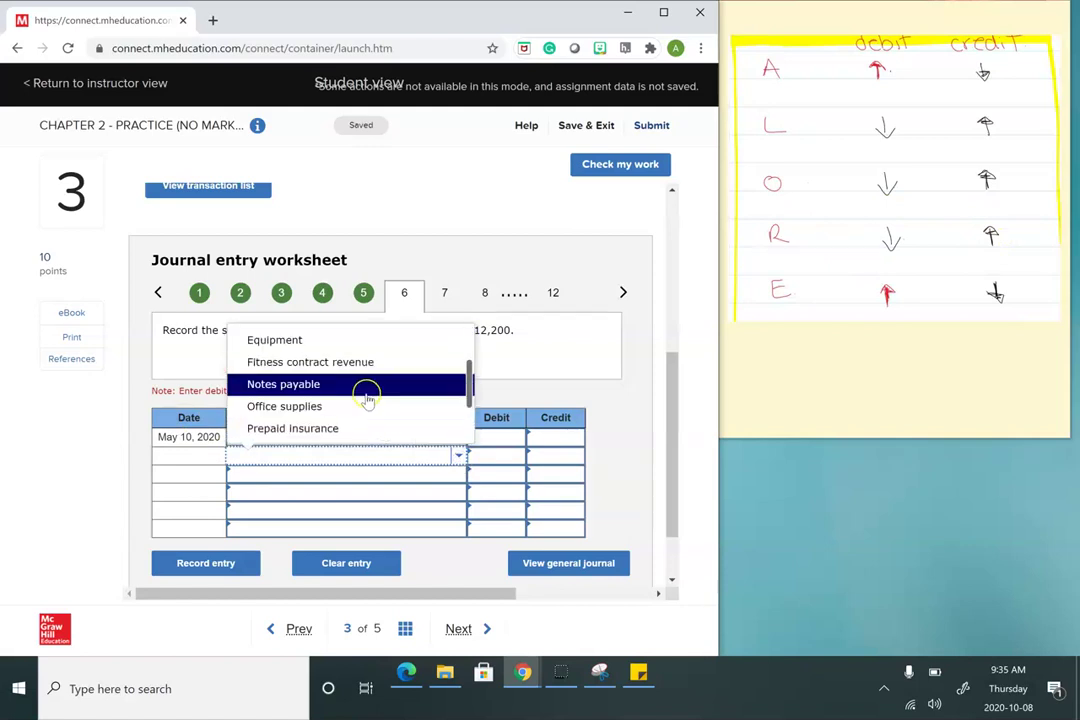
scroll(345, 338, up, 5)
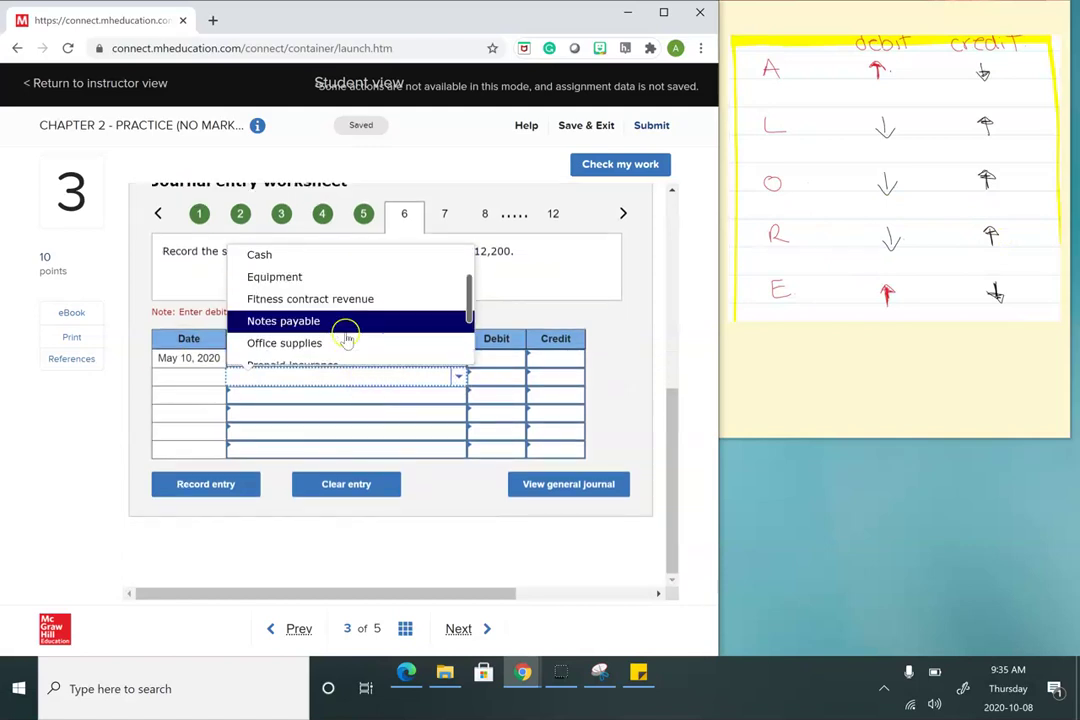
click(340, 306)
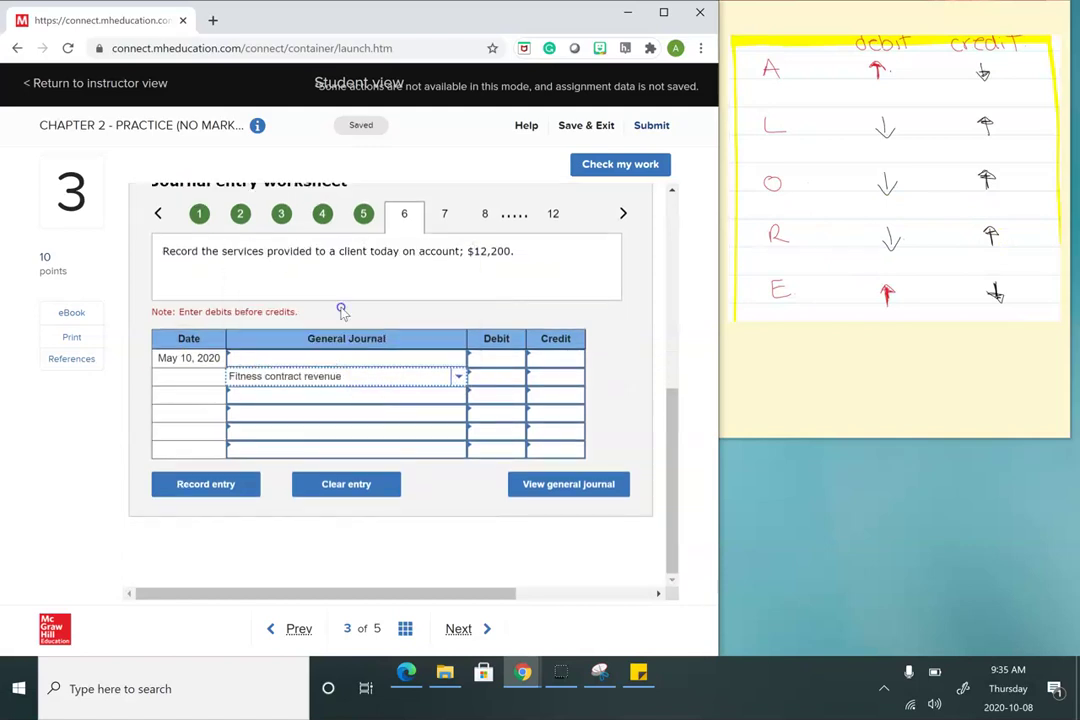
click(546, 378)
text(12200)
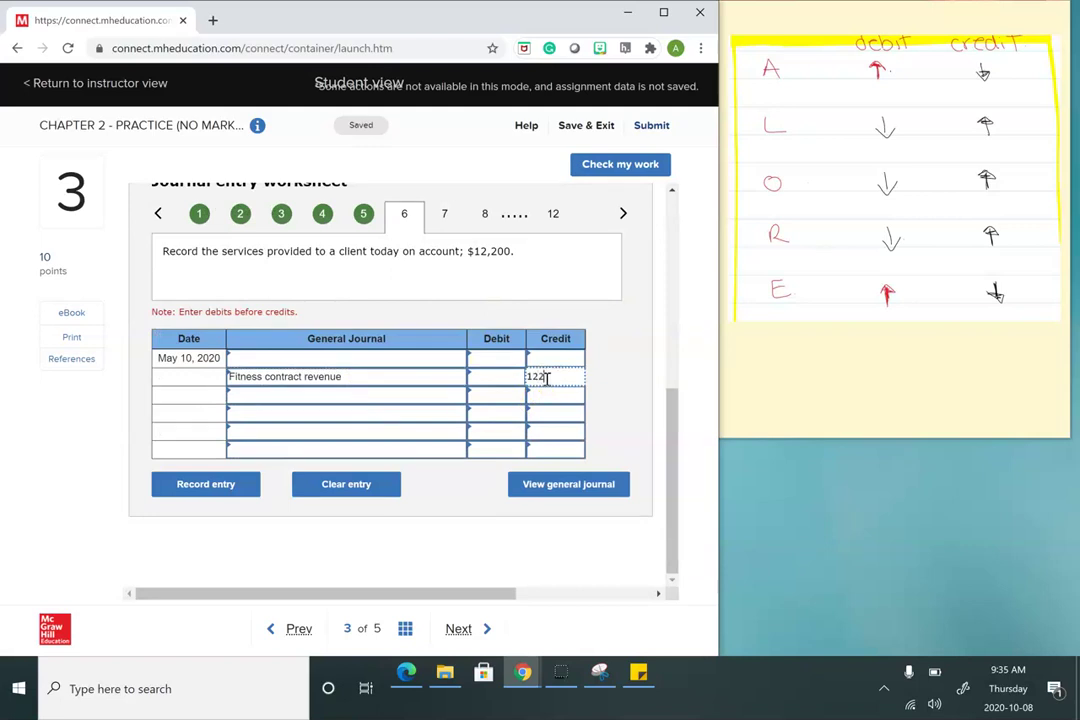
Add Accounts receivable with a debit of 12,200 on the first line of the May 10 entry.
click(326, 360)
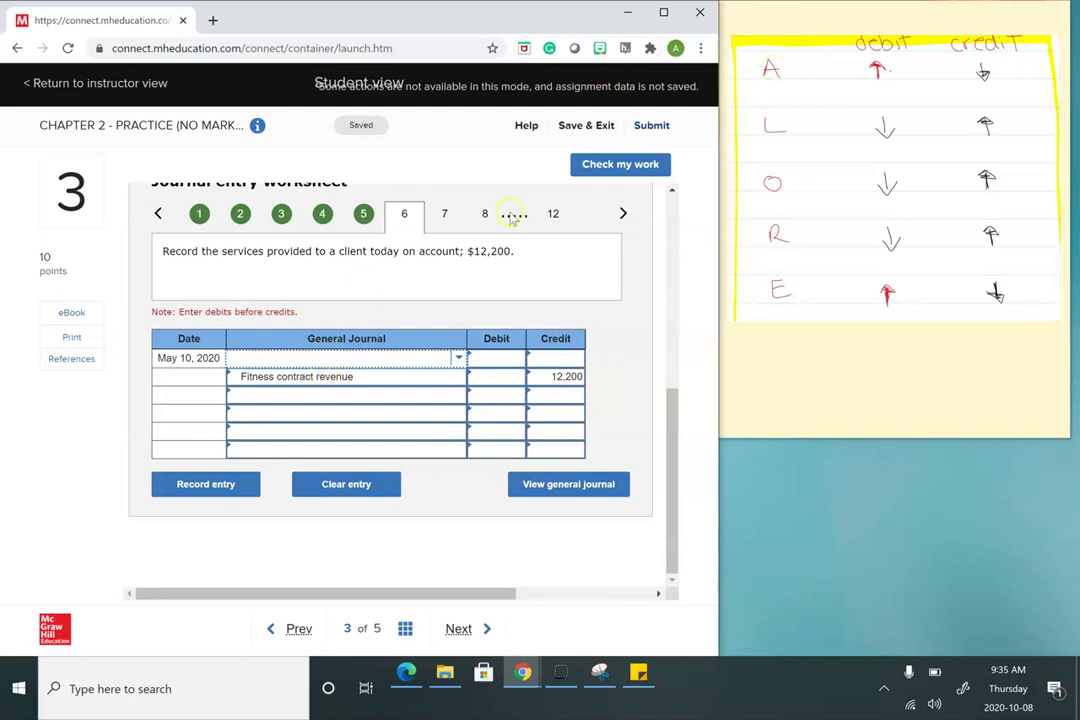
click(461, 363)
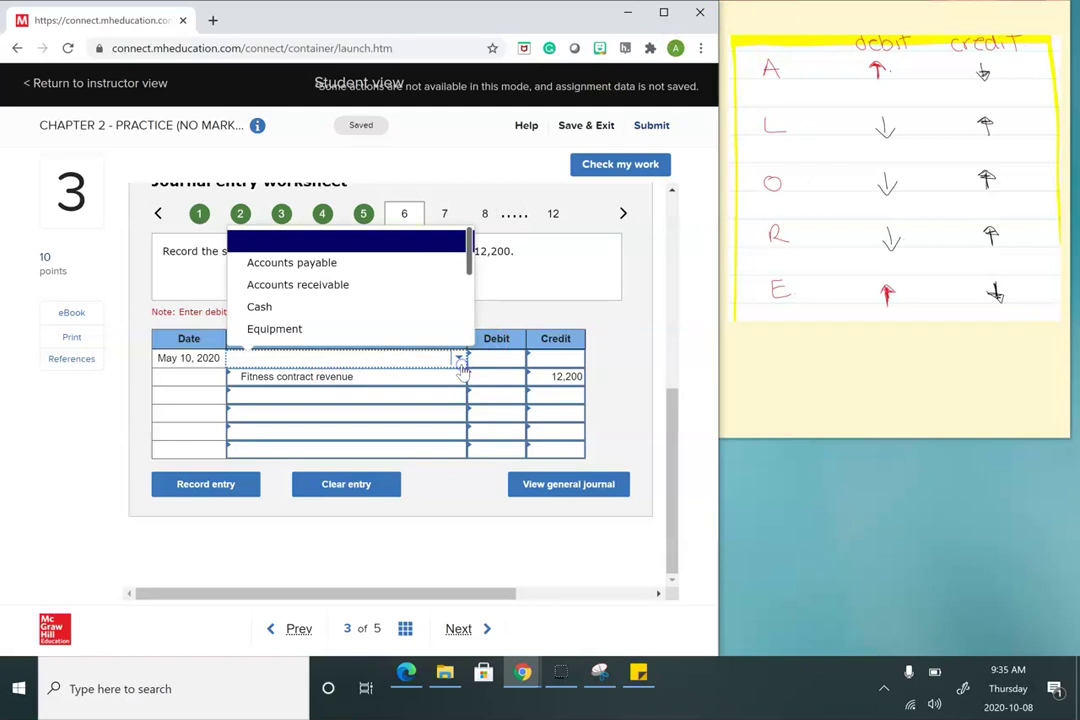
click(345, 285)
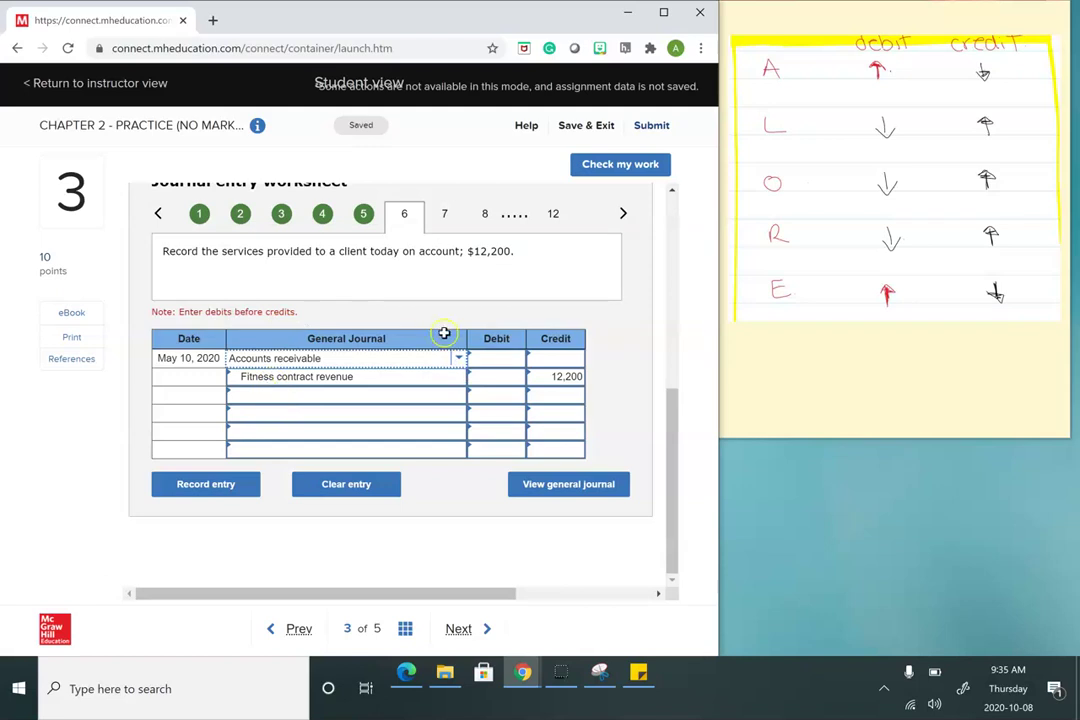
click(514, 357)
text(12)
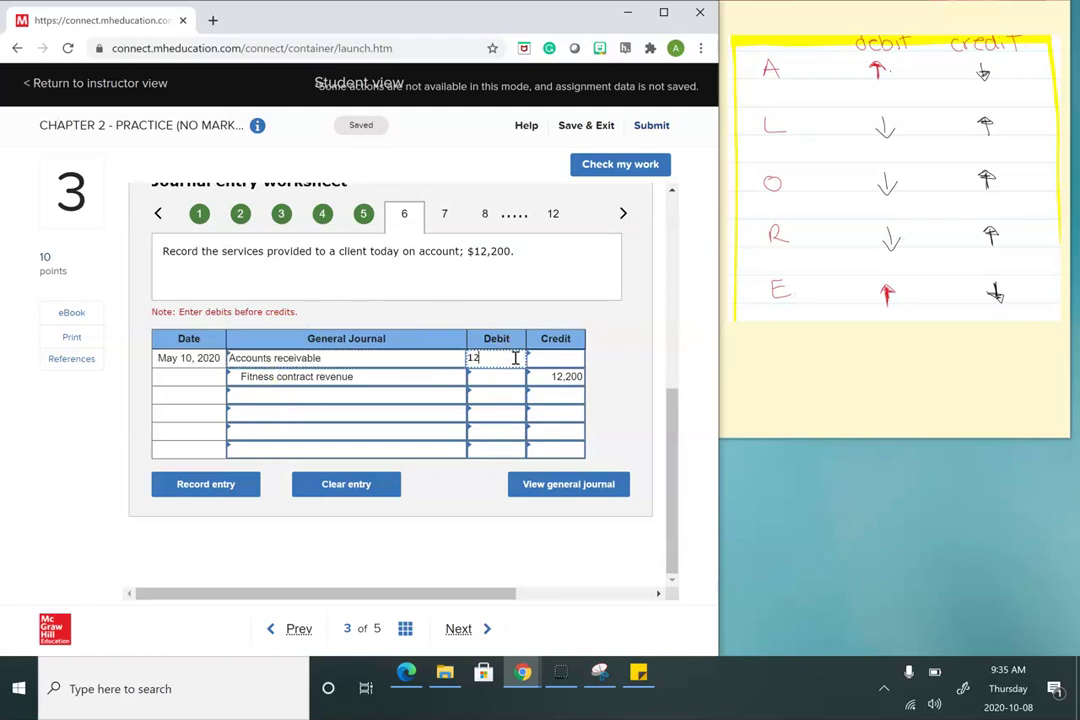
text(200)
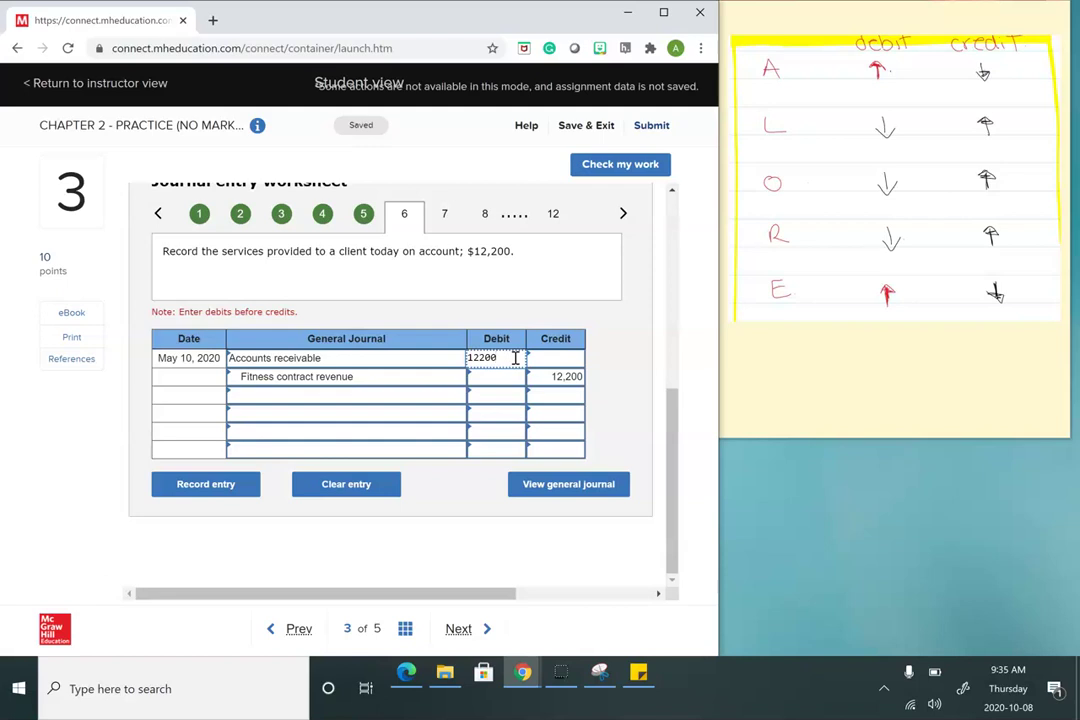
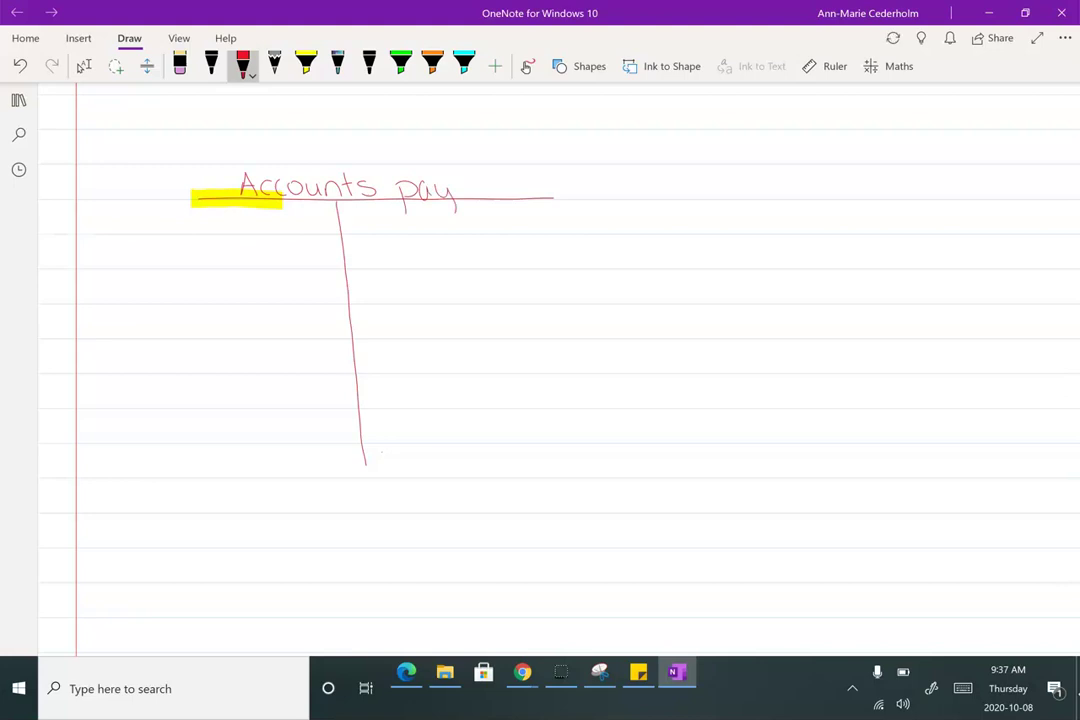
In OneNote, finish the handwritten Accounts payable T-account title, write 4,100 as a credit and 820 as a debit, and rule a line beneath.
drag(484, 190, 490, 200)
drag(500, 174, 498, 200)
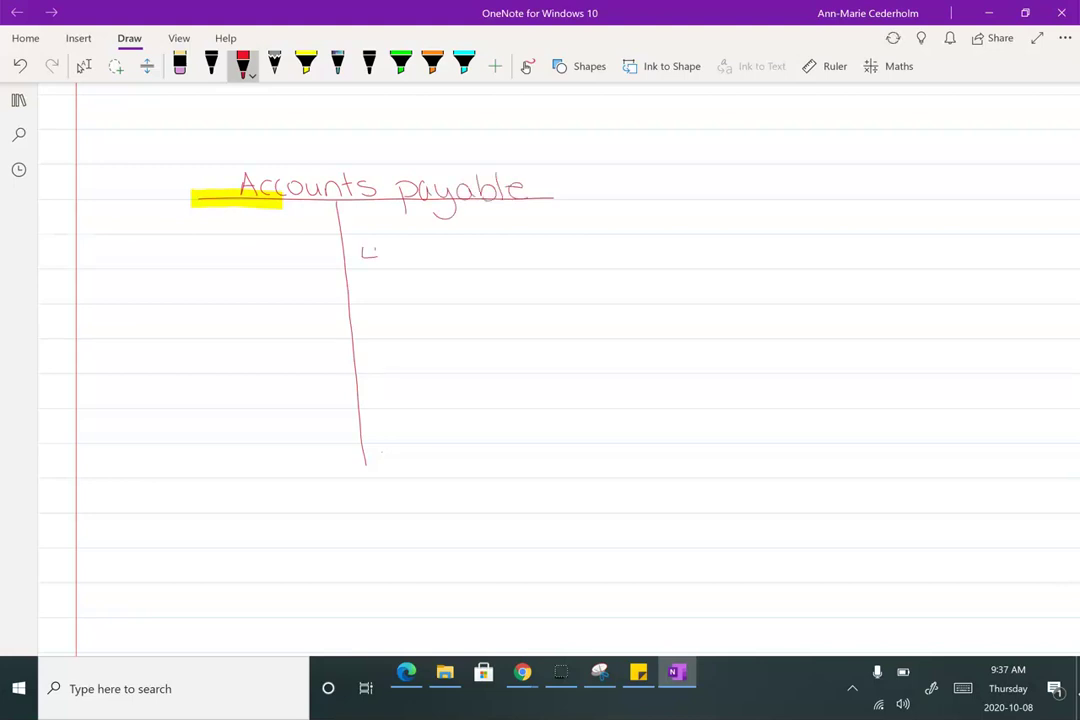
drag(431, 254, 427, 257)
drag(446, 251, 445, 253)
drag(275, 297, 281, 282)
drag(182, 314, 549, 310)
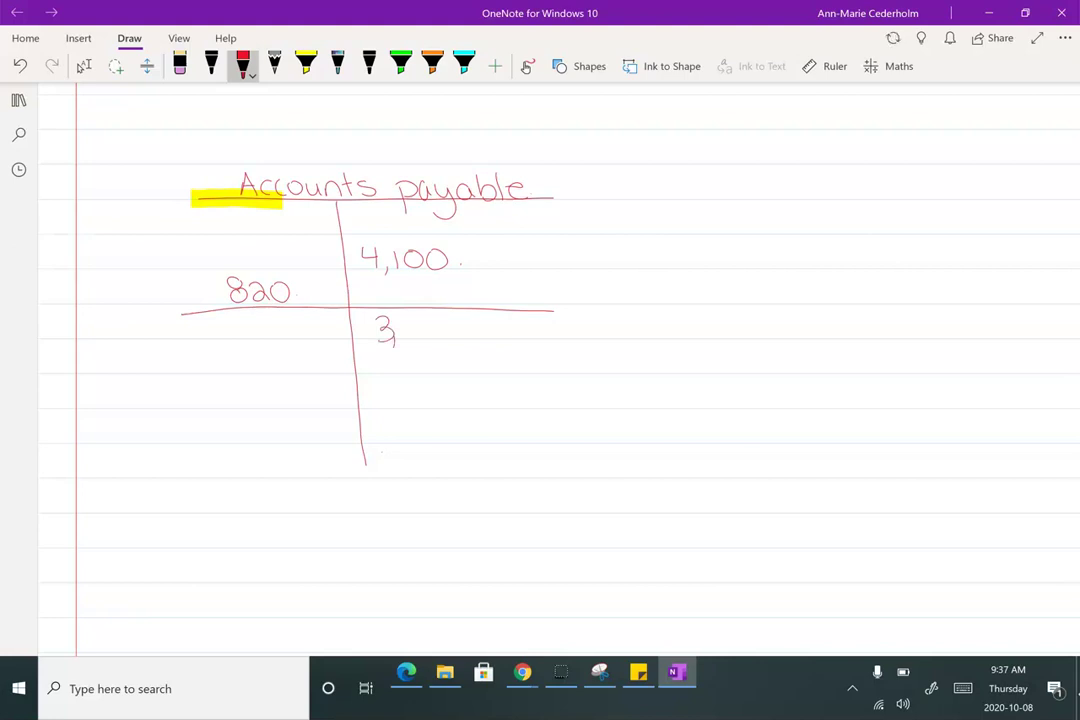
Write the 3,280 balance on the T-account's credit side, highlight it in yellow, and add red pen strokes below it.
drag(424, 320, 465, 328)
click(306, 63)
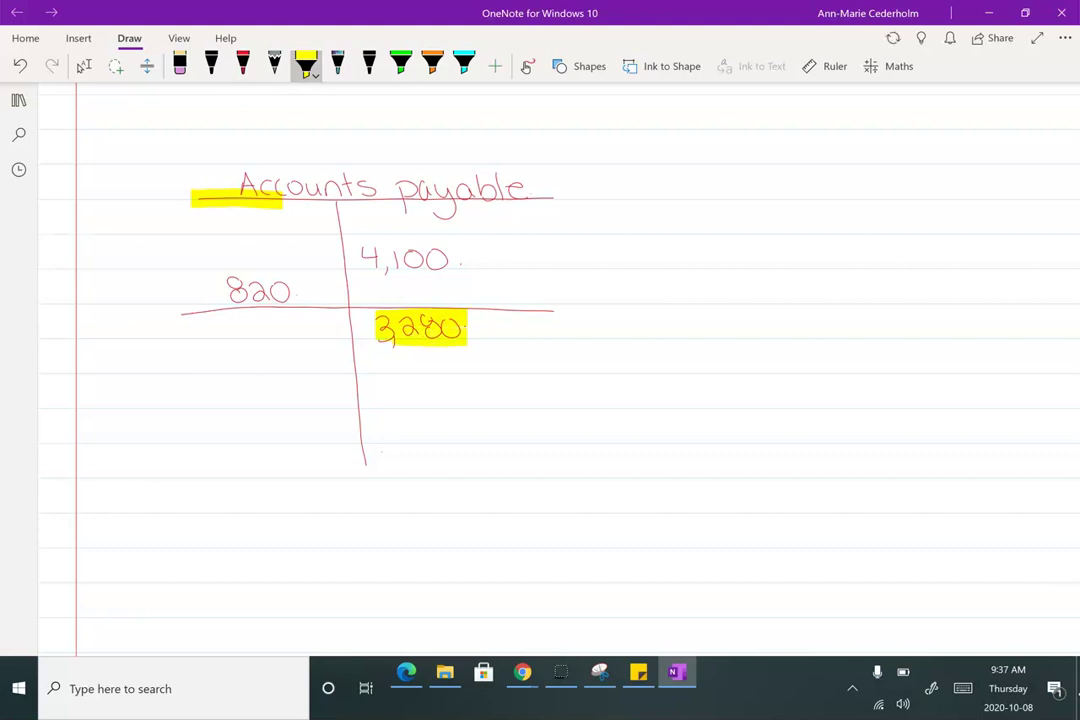
click(243, 63)
drag(240, 404, 519, 397)
mouse_move(402, 452)
mouse_down()
mouse_move(487, 443)
mouse_move(476, 454)
mouse_up()
drag(348, 376, 392, 340)
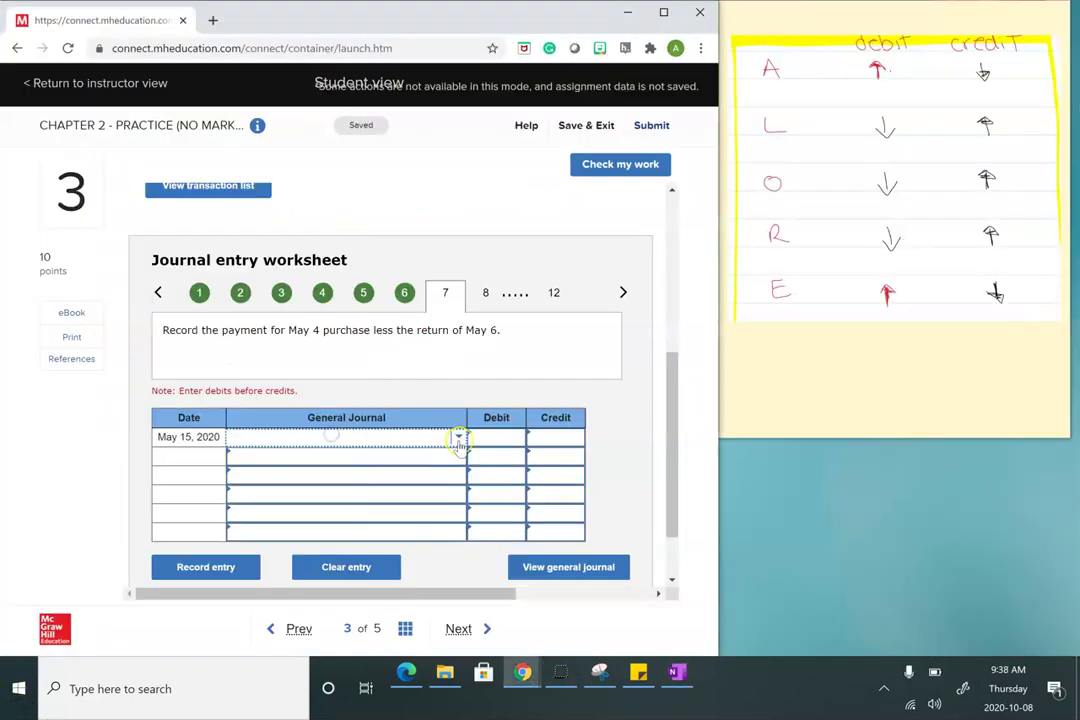
Back in Connect, enter Accounts payable on the first line of the May 15 entry with a debit of 3,280.
click(432, 435)
click(345, 343)
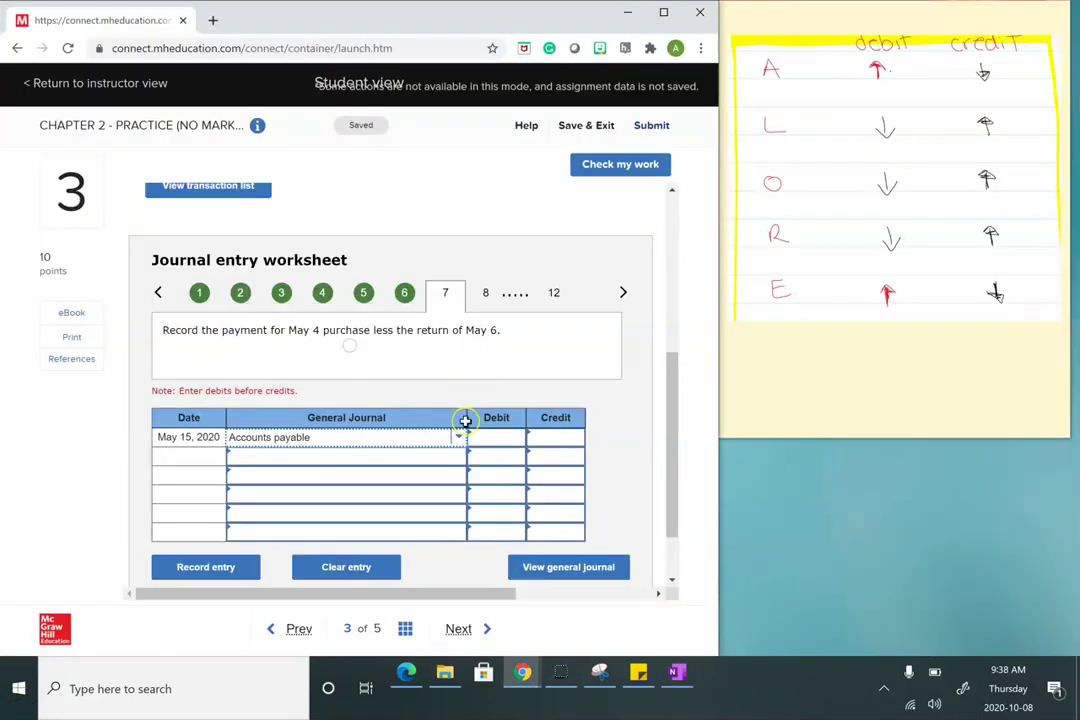
click(482, 437)
text(3,2)
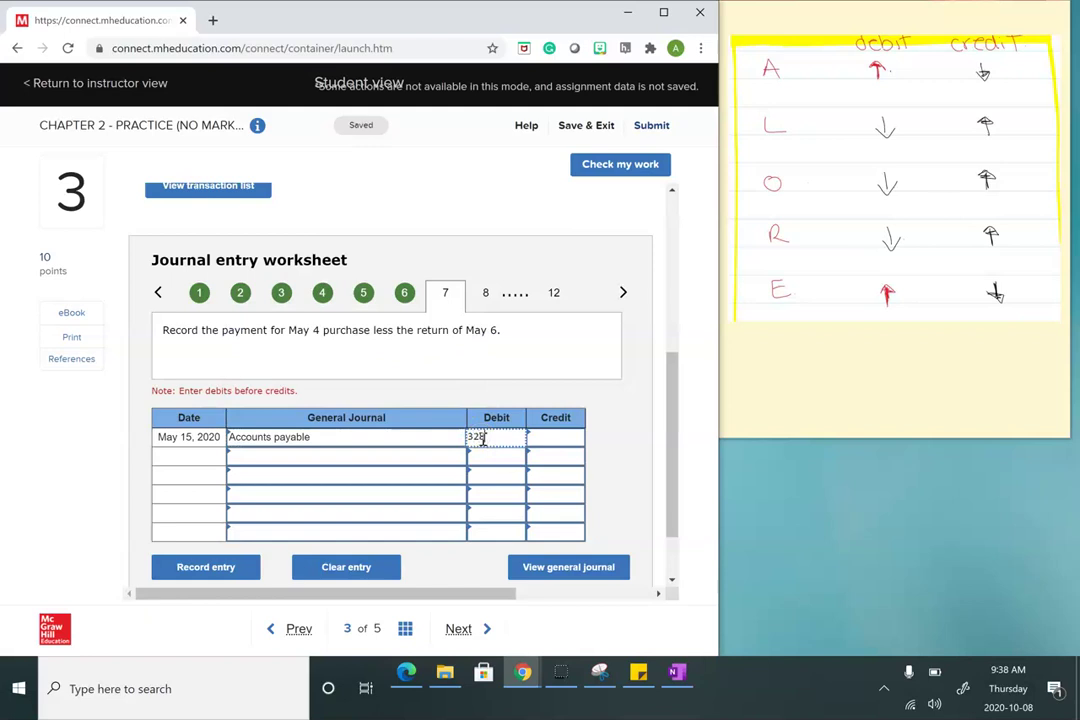
text(80)
Add Cash with a credit of 3,280 on the second line and record the May 15 entry.
click(315, 458)
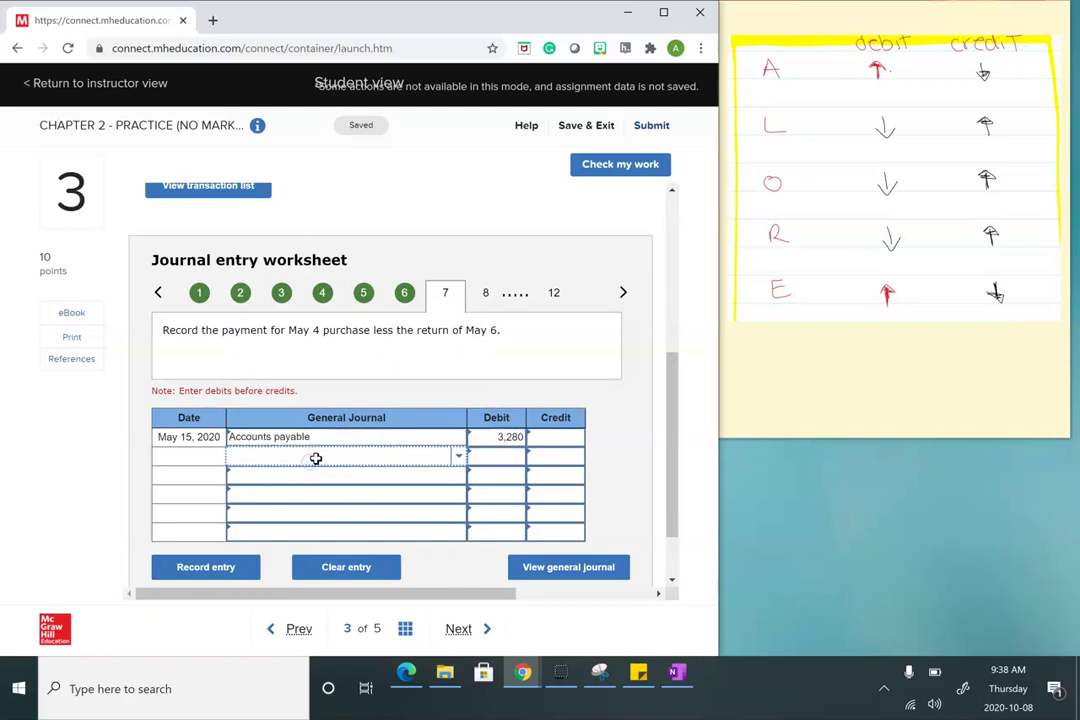
click(459, 456)
click(334, 406)
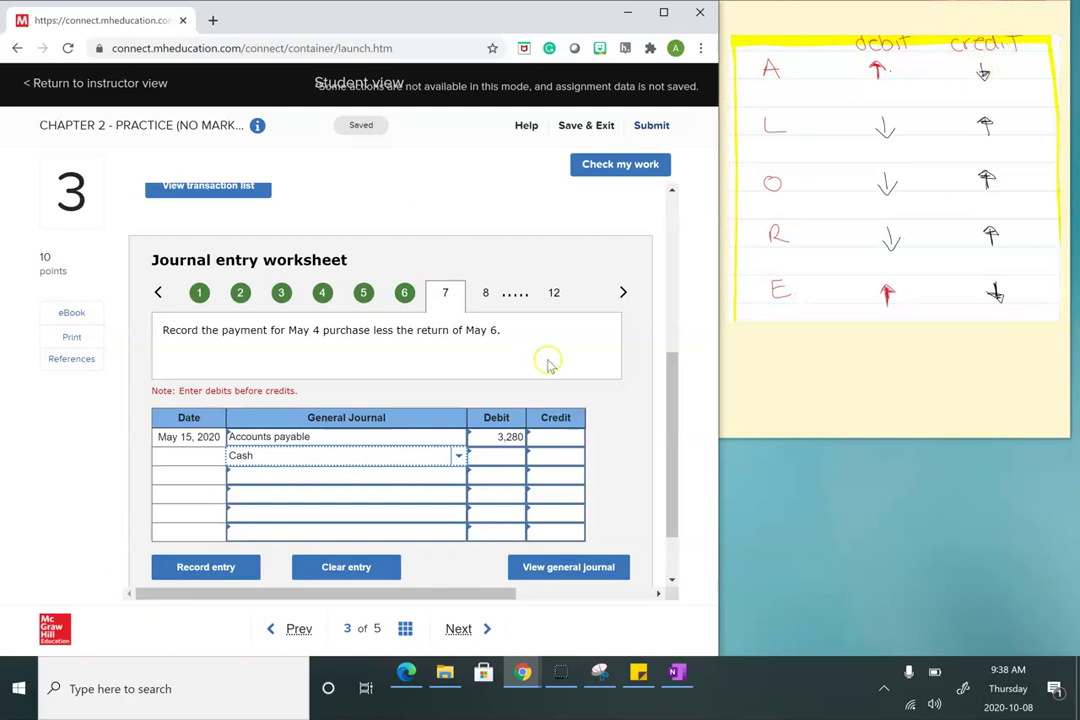
click(567, 458)
text(3280)
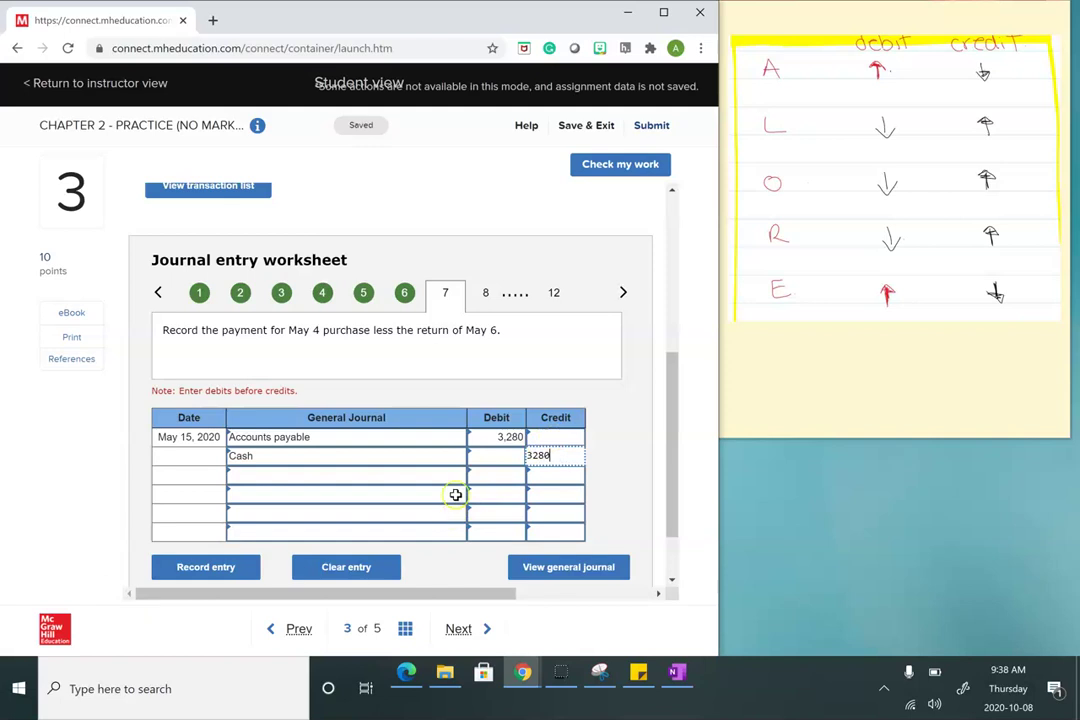
click(428, 438)
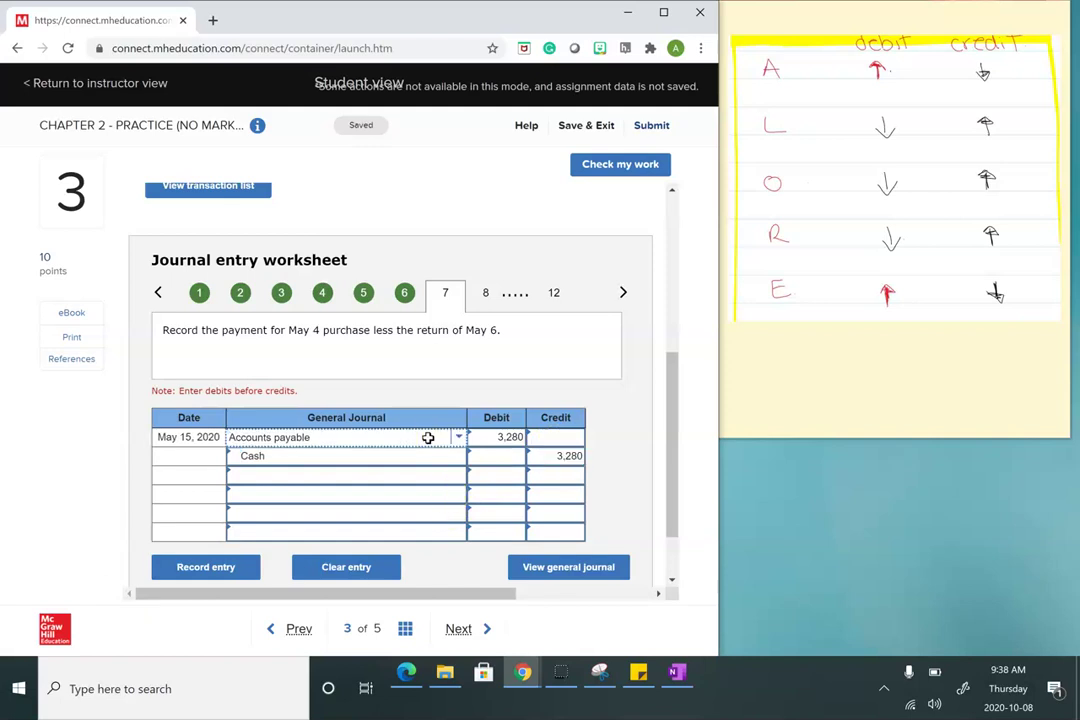
click(209, 568)
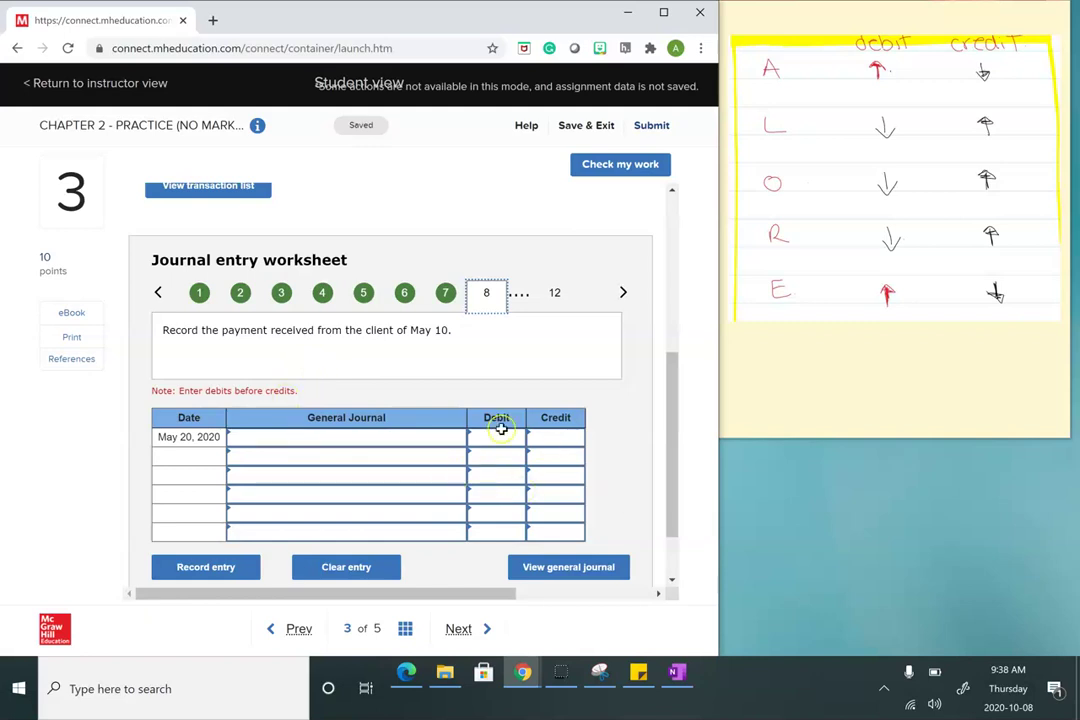
Check the May 10 transaction amount and enter Cash on the first line of the May 20 entry with a debit of 12,200.
scroll(460, 438, up, 4)
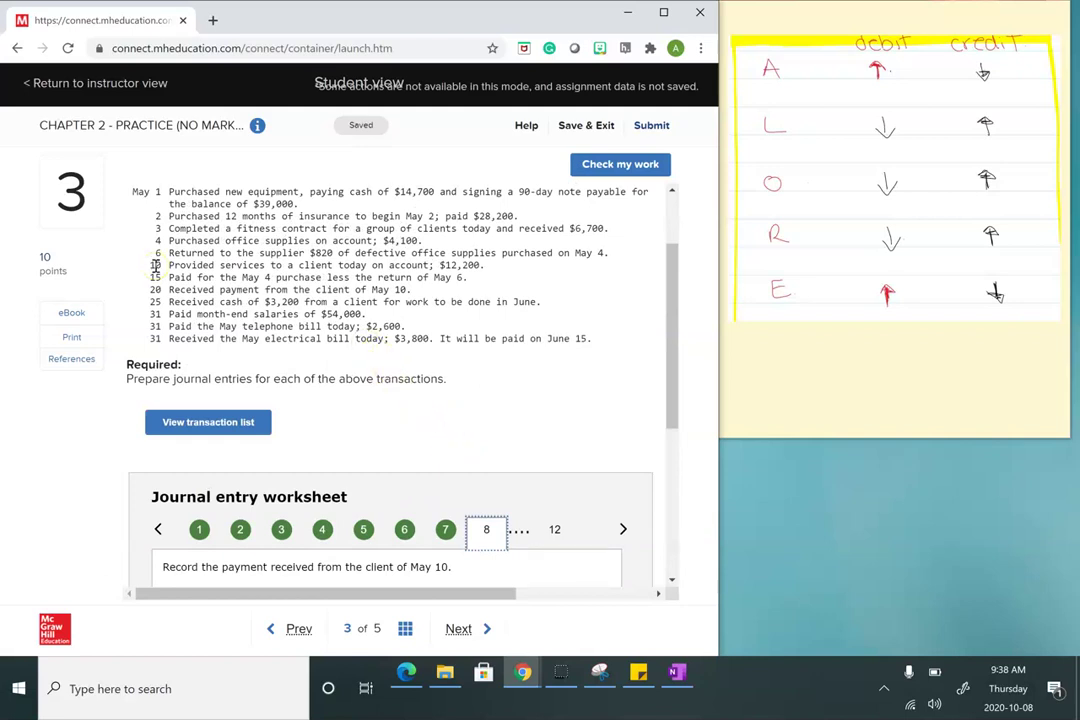
scroll(300, 272, down, 5)
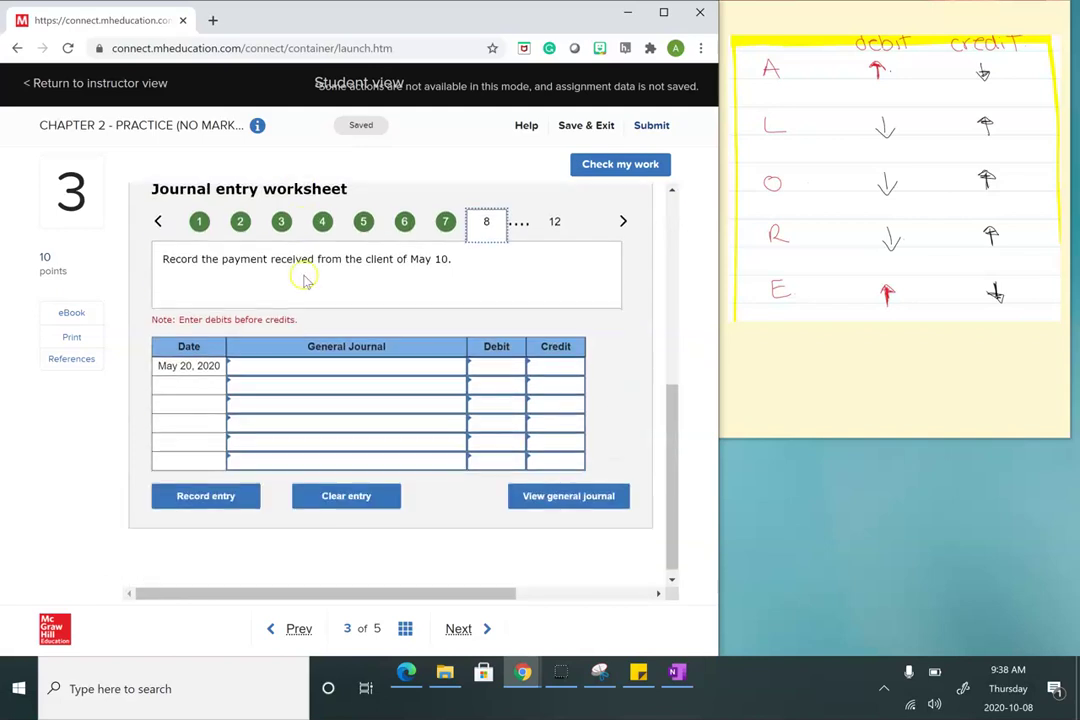
click(458, 356)
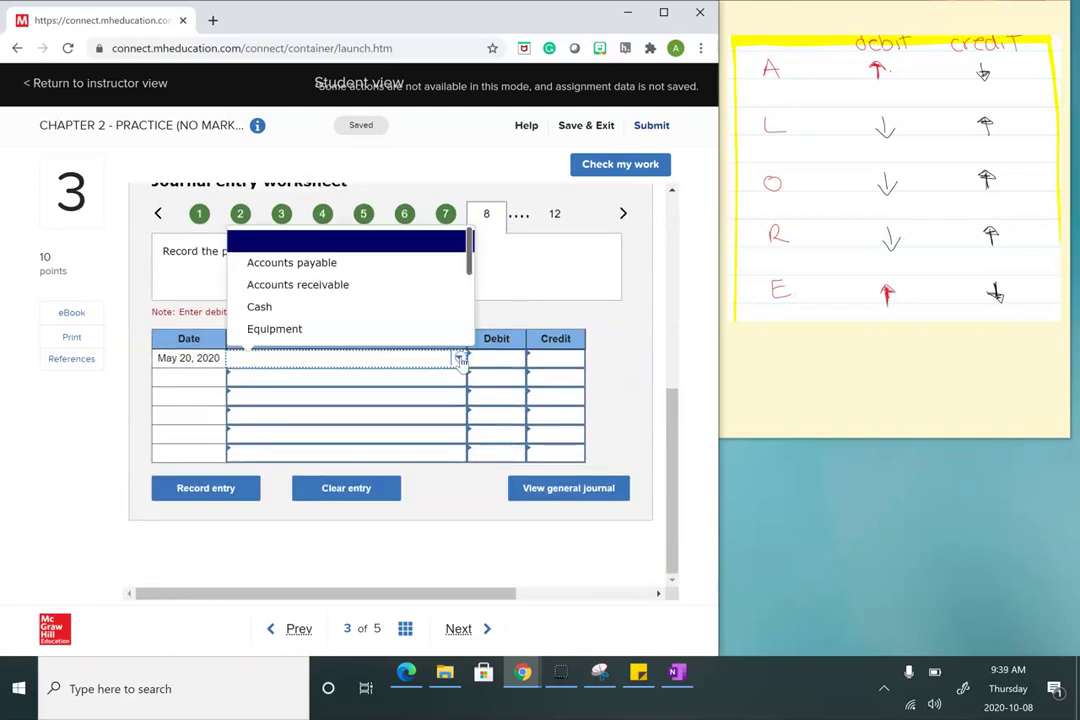
click(301, 306)
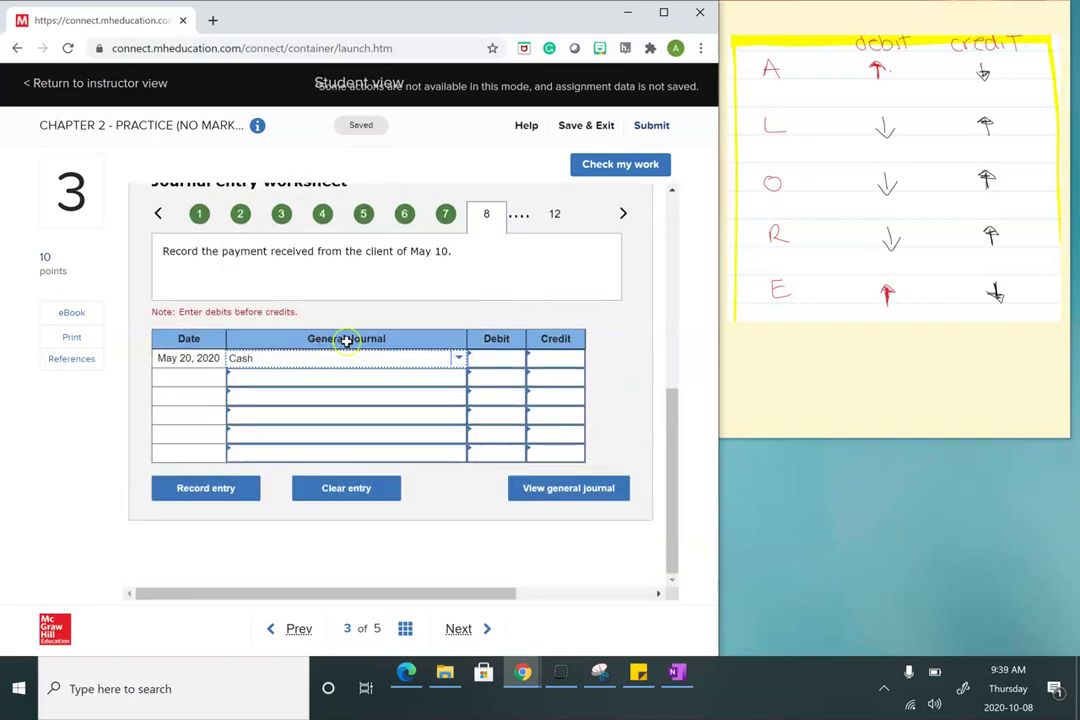
click(517, 369)
scroll(517, 375, up, 1)
click(518, 377)
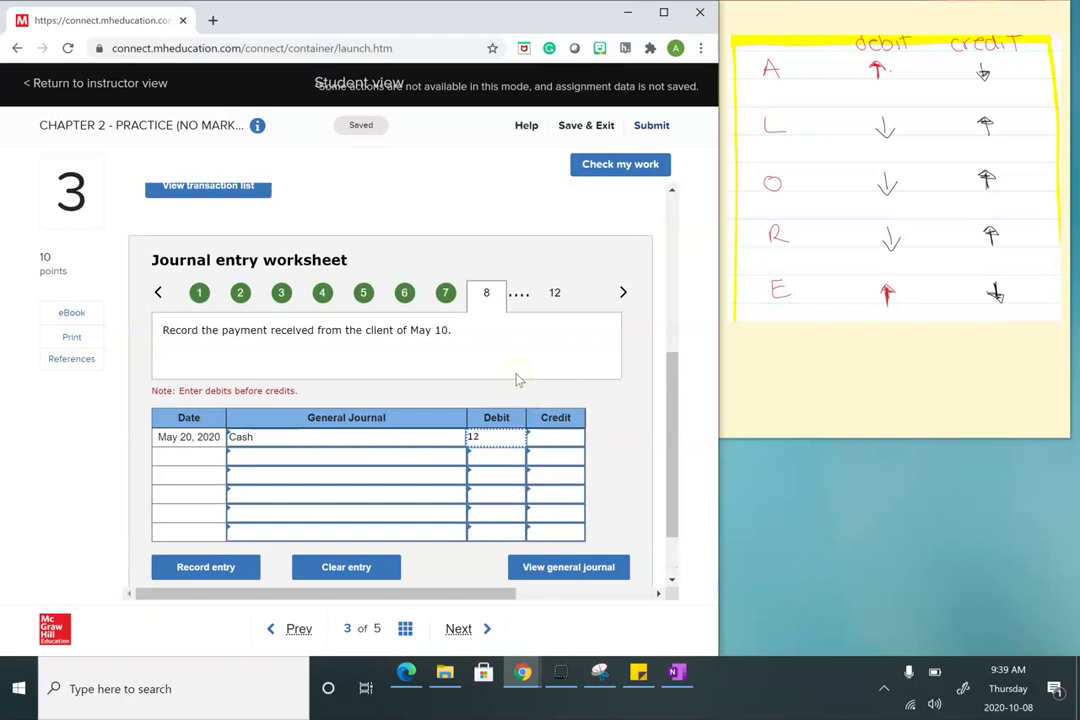
text(12,200)
key(alt+Tab)
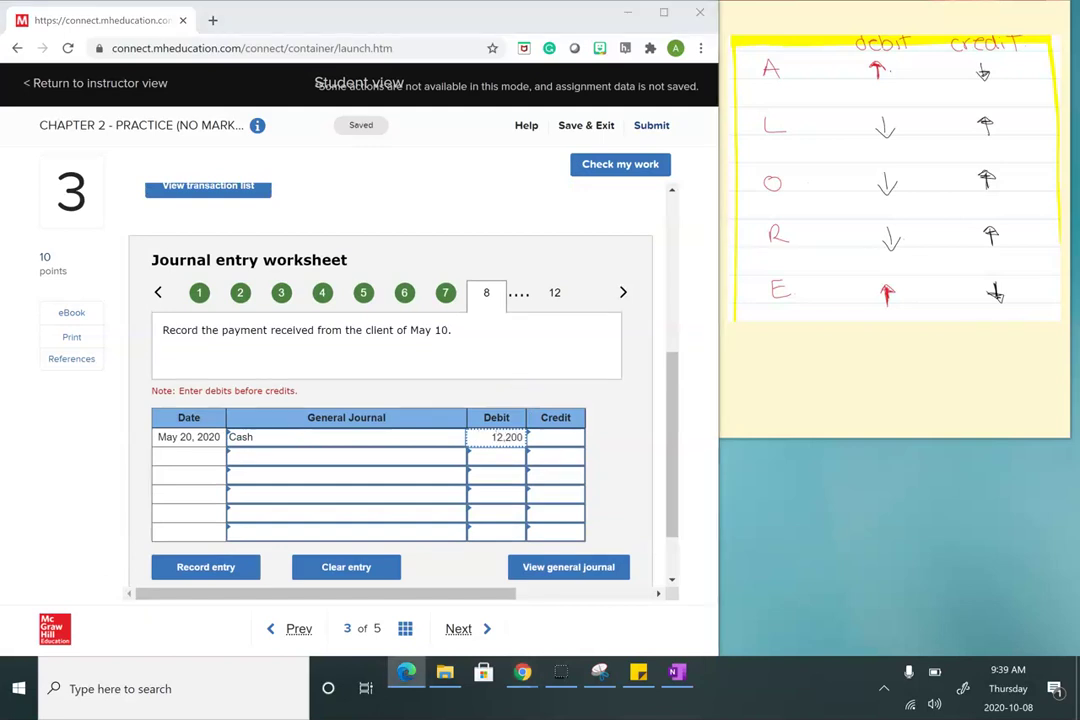
Add Accounts receivable with a credit of 12,200 on the second line and record the May 20 entry.
click(247, 465)
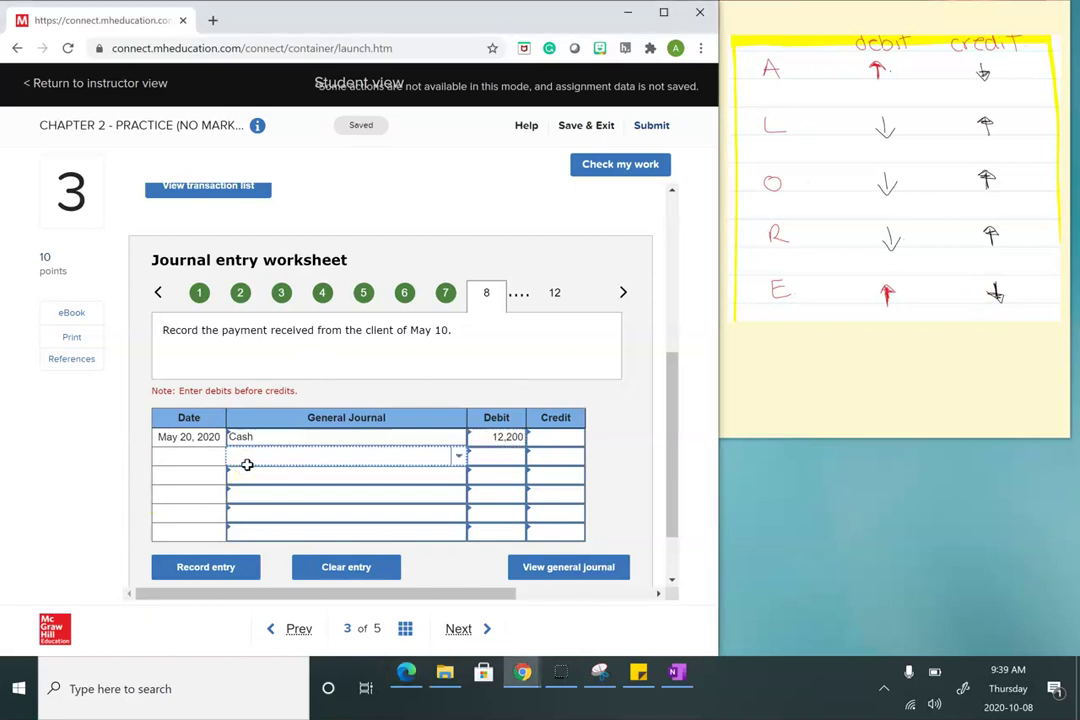
click(458, 457)
click(371, 385)
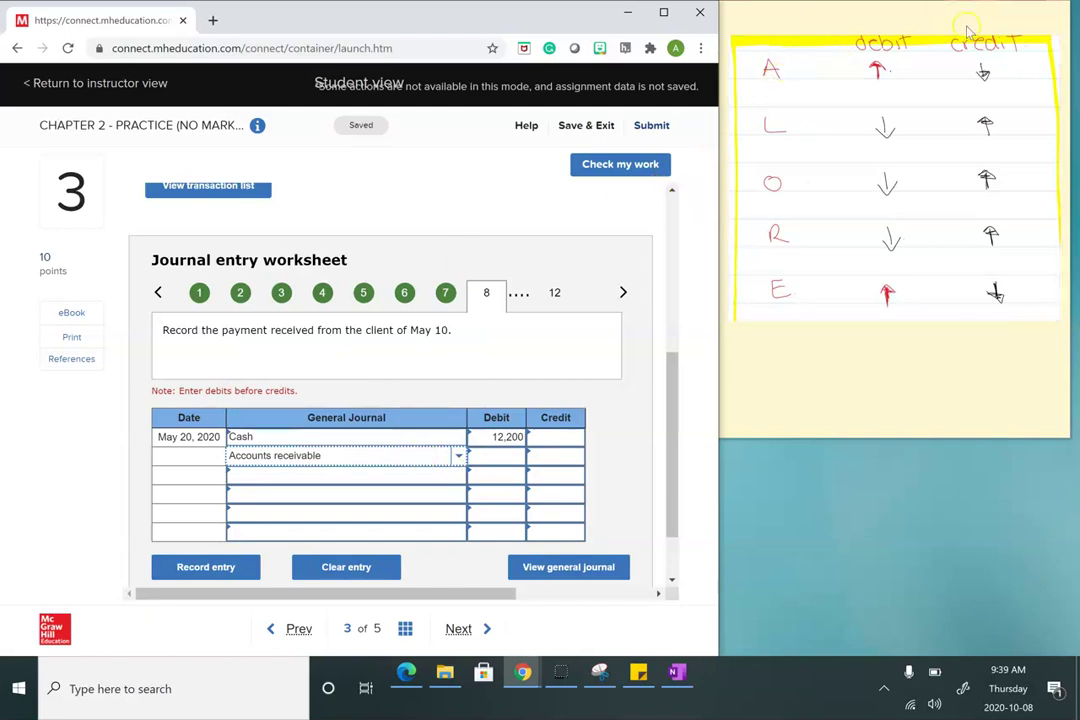
click(572, 456)
text(1200)
click(559, 441)
click(557, 456)
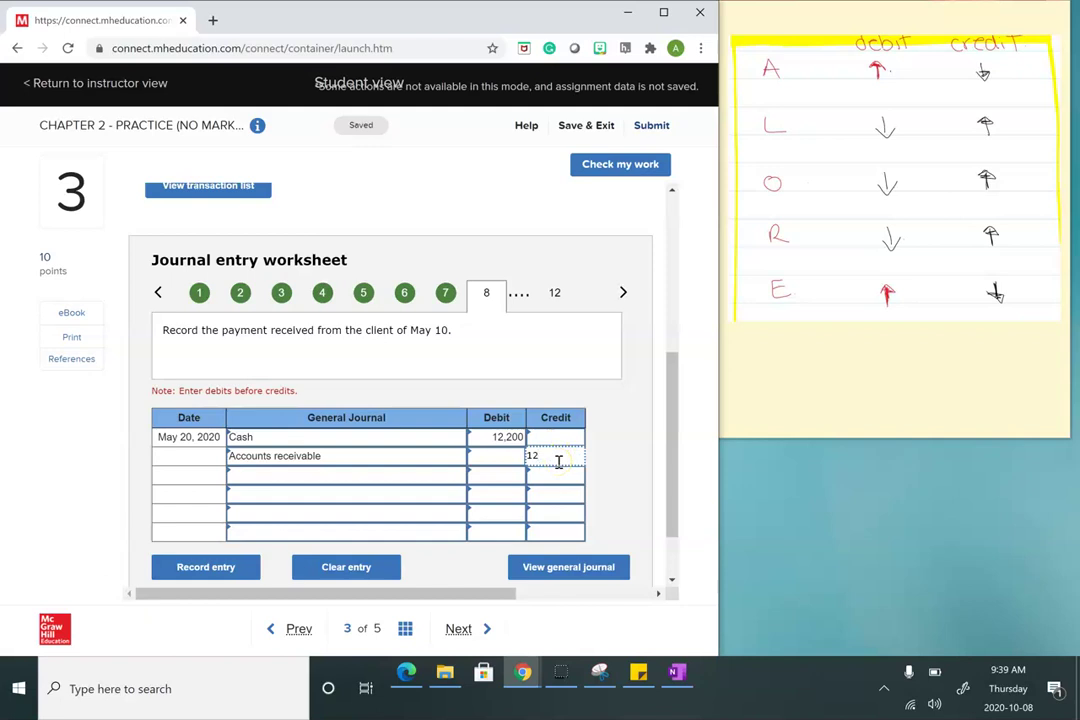
text(200)
click(546, 437)
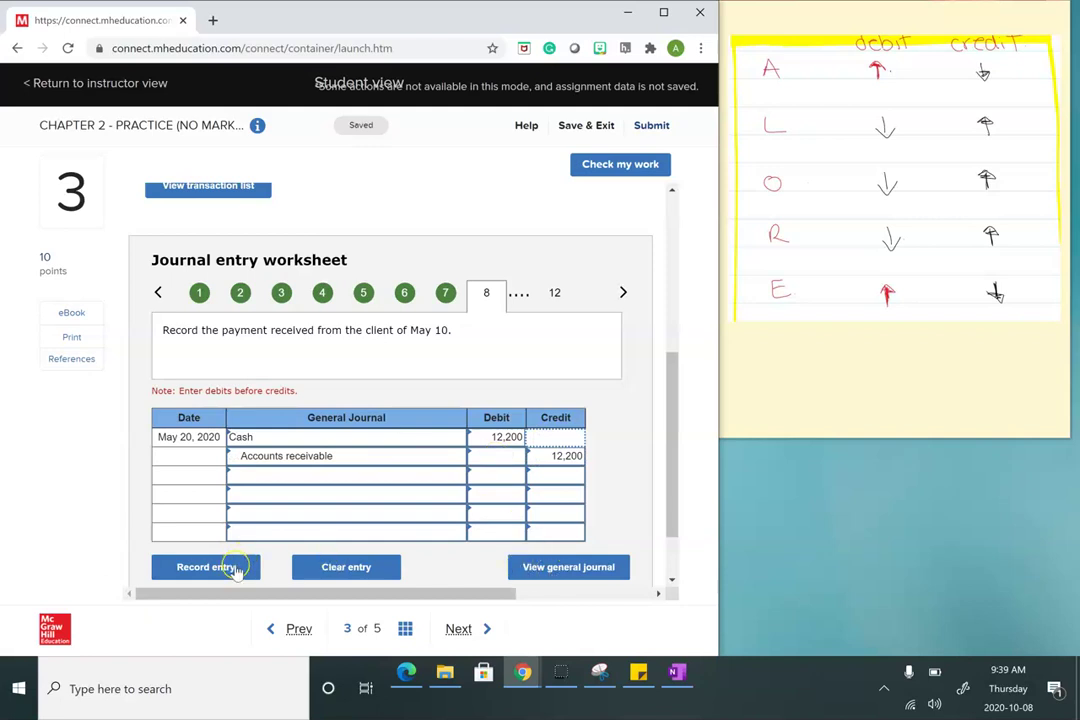
click(205, 567)
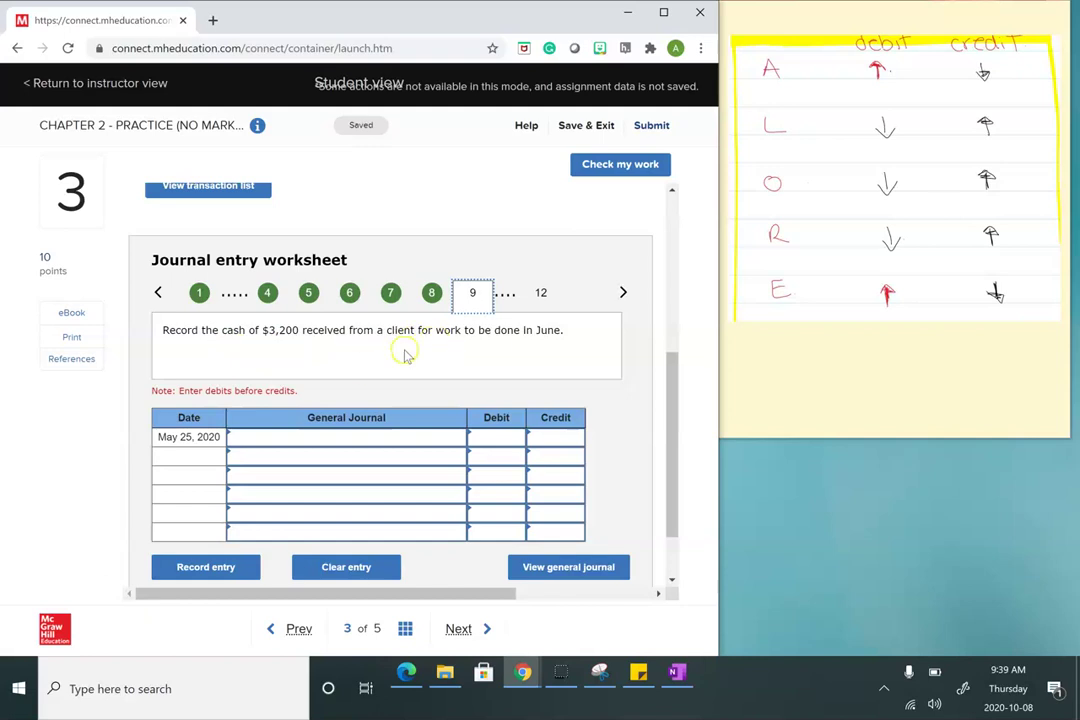
Enter Cash on the first line of the May 25 entry with a debit of 3,200.
click(422, 439)
click(456, 438)
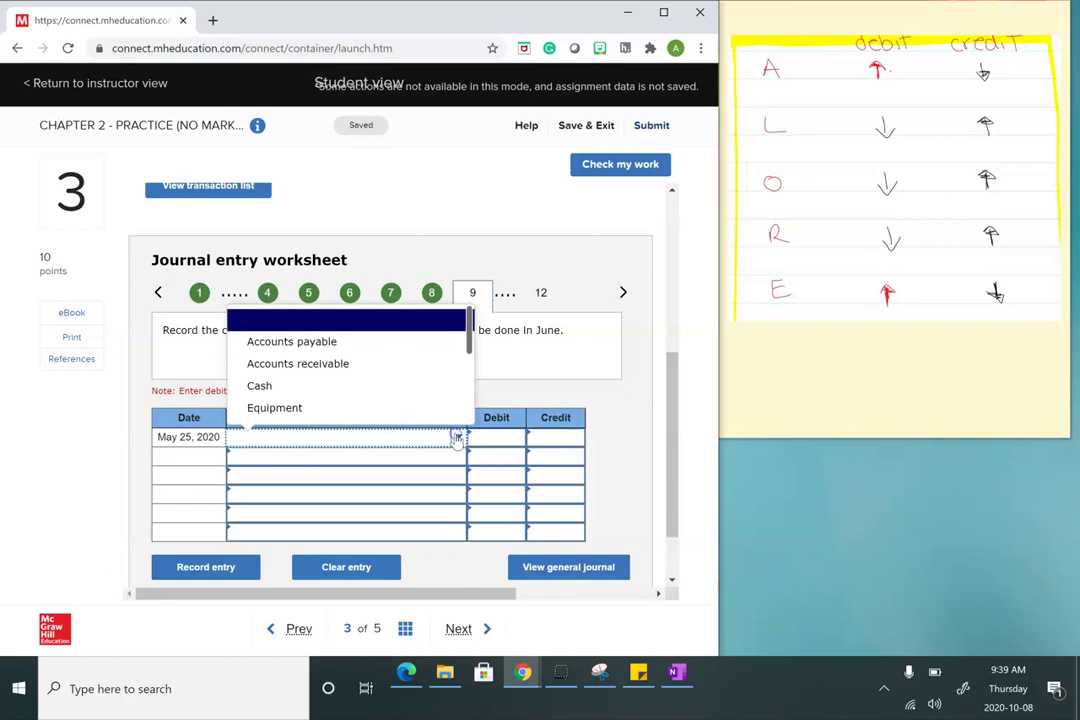
click(325, 386)
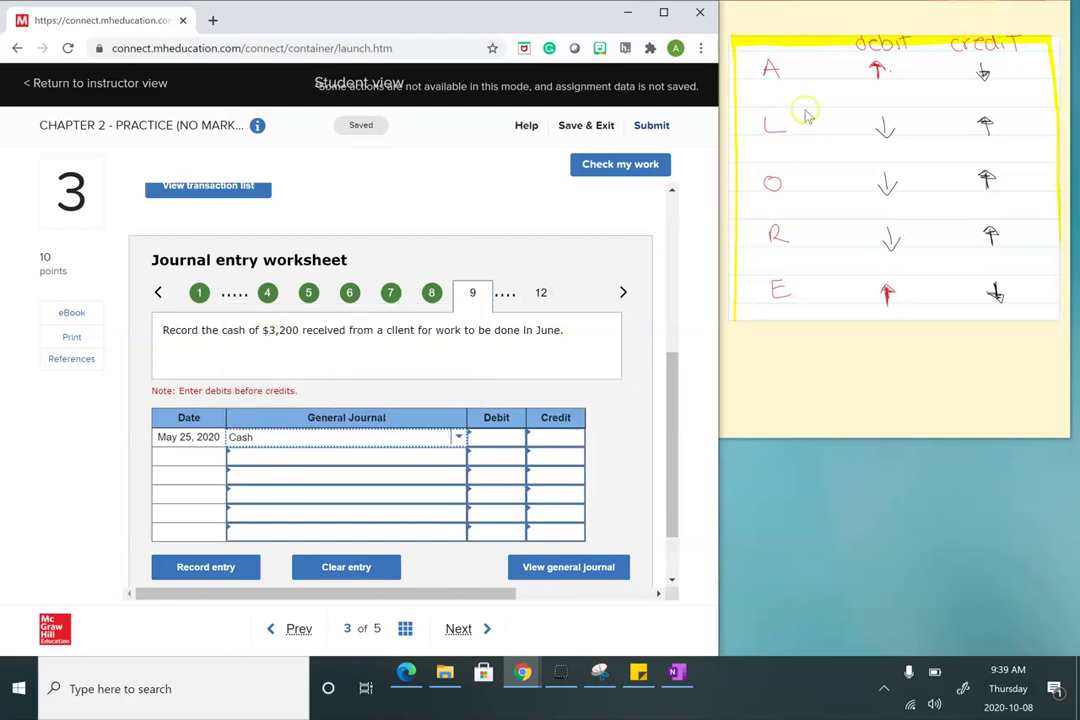
click(497, 437)
text(3,200)
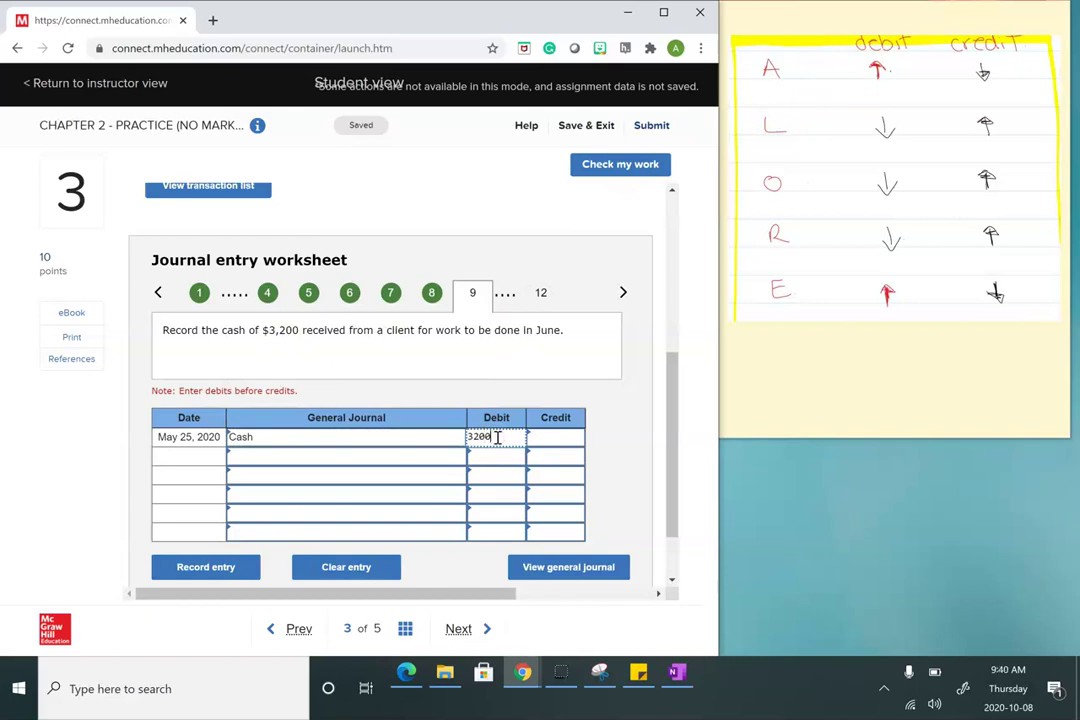
Add Unearned revenue with a credit of 3,200 on the second line and record the May 25 entry.
click(432, 455)
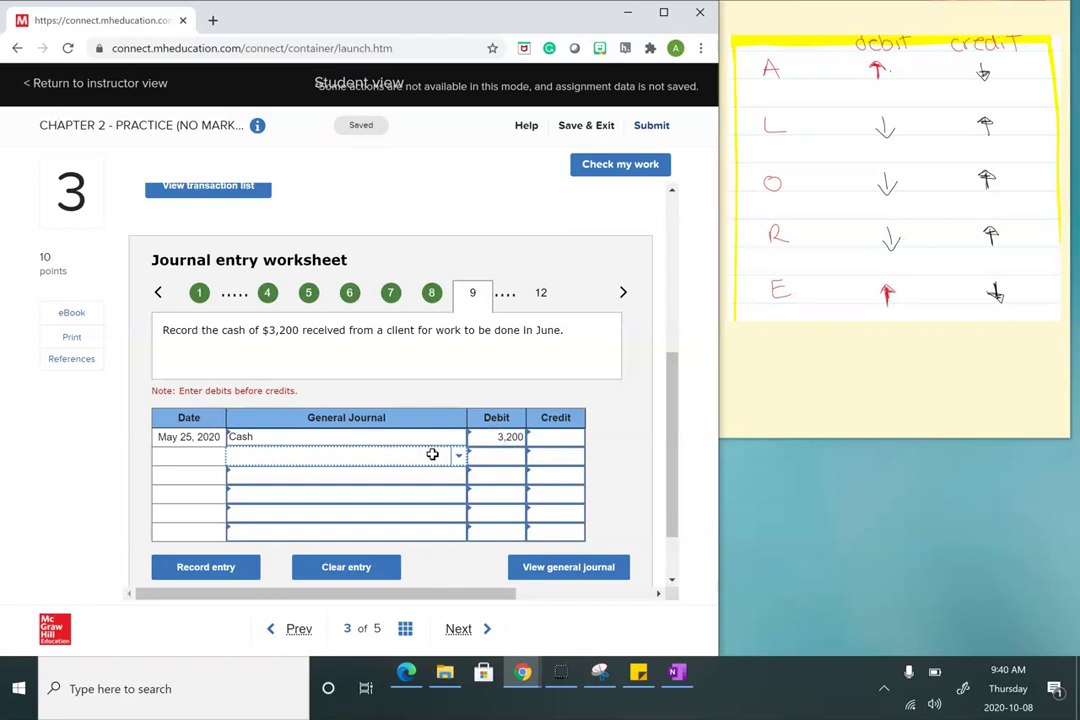
click(424, 451)
click(457, 456)
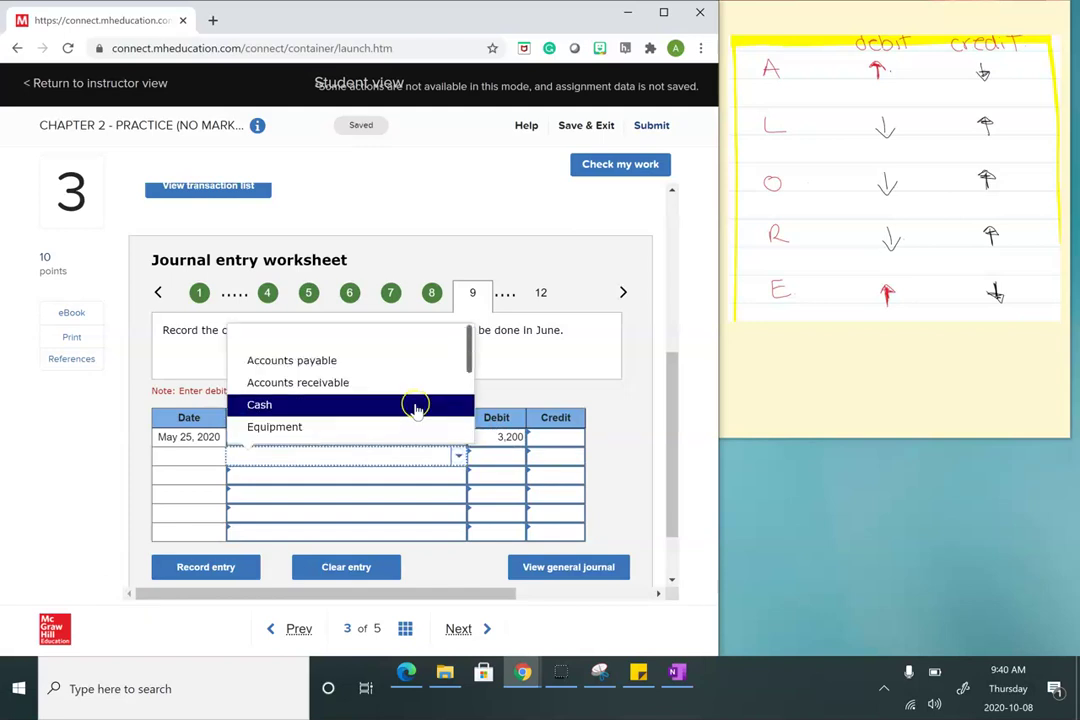
scroll(415, 404, down, 3)
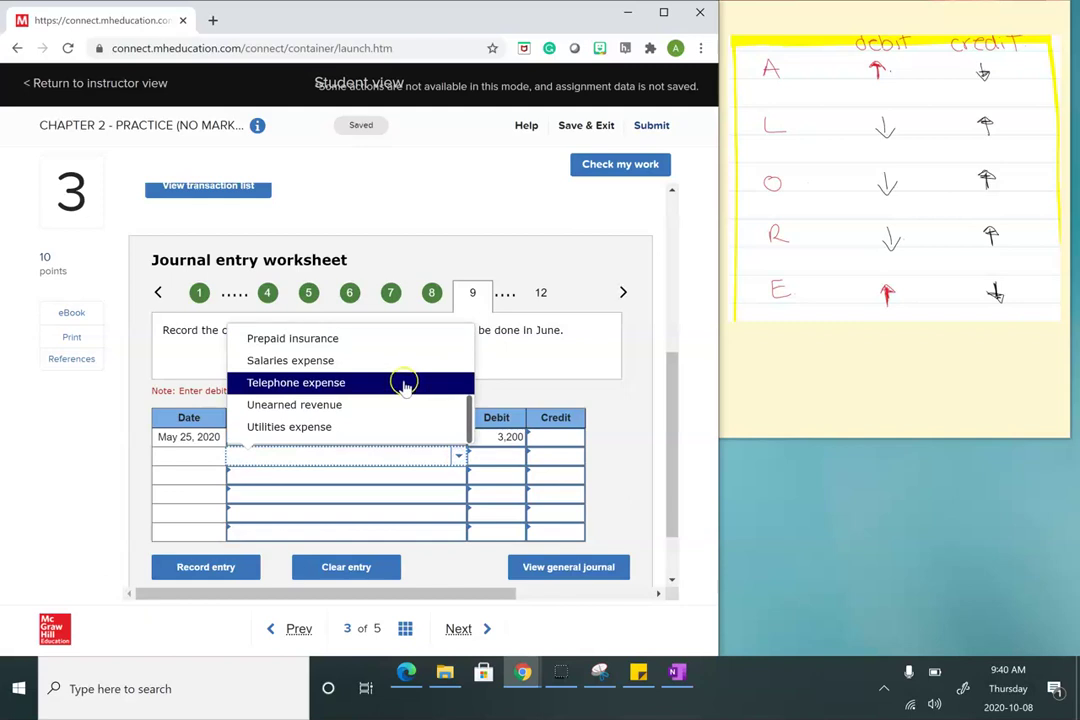
click(369, 404)
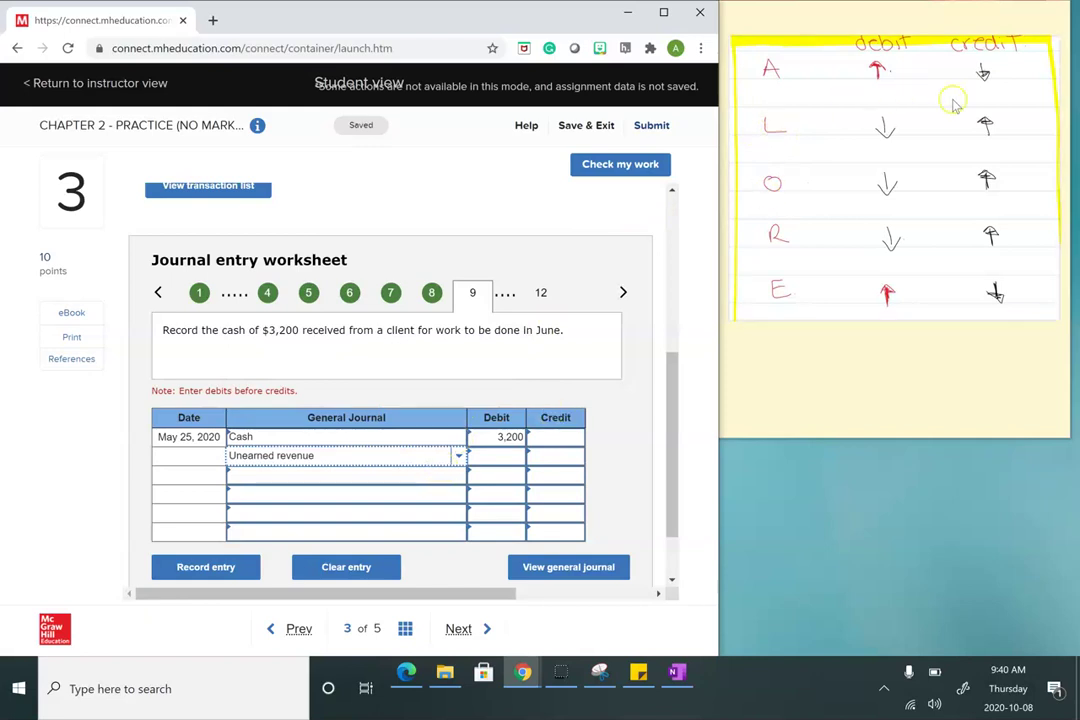
click(560, 460)
text(3200)
click(538, 438)
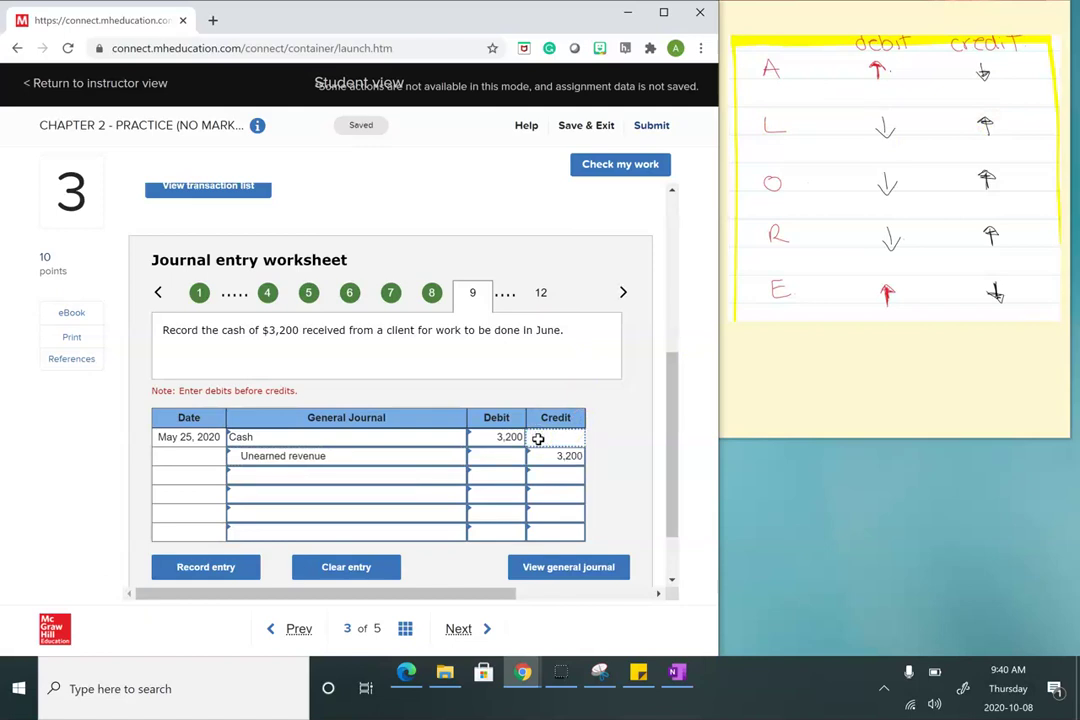
click(210, 579)
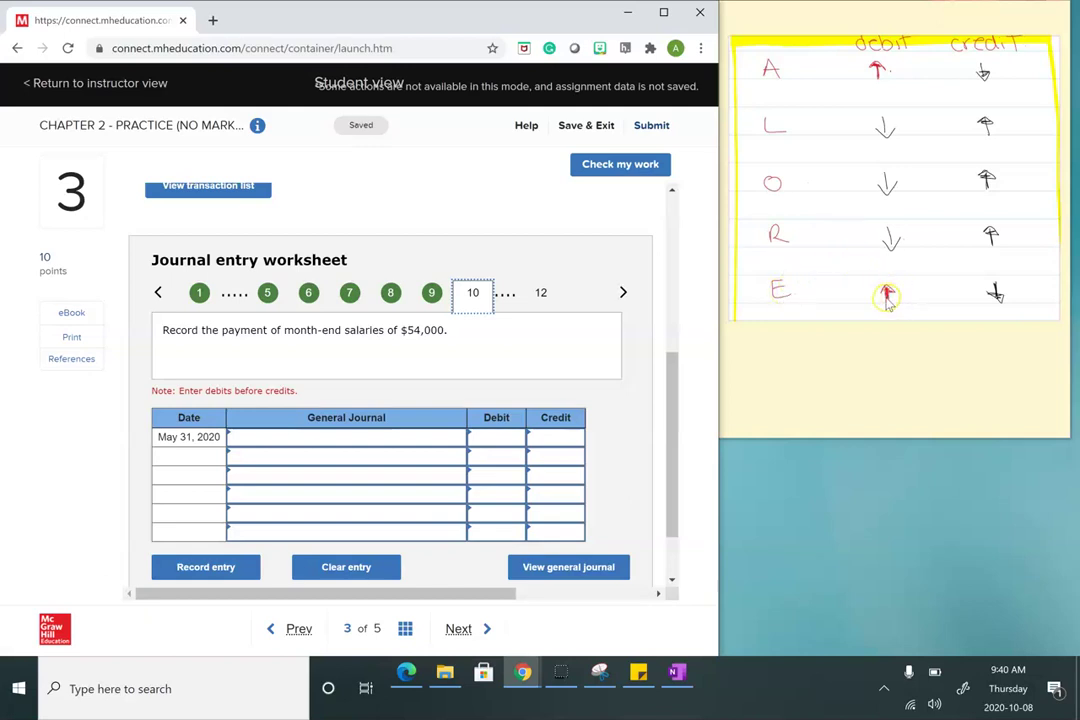
Enter Salaries expense on the first line of the May 31 salaries entry with a debit of 5,400.
click(457, 441)
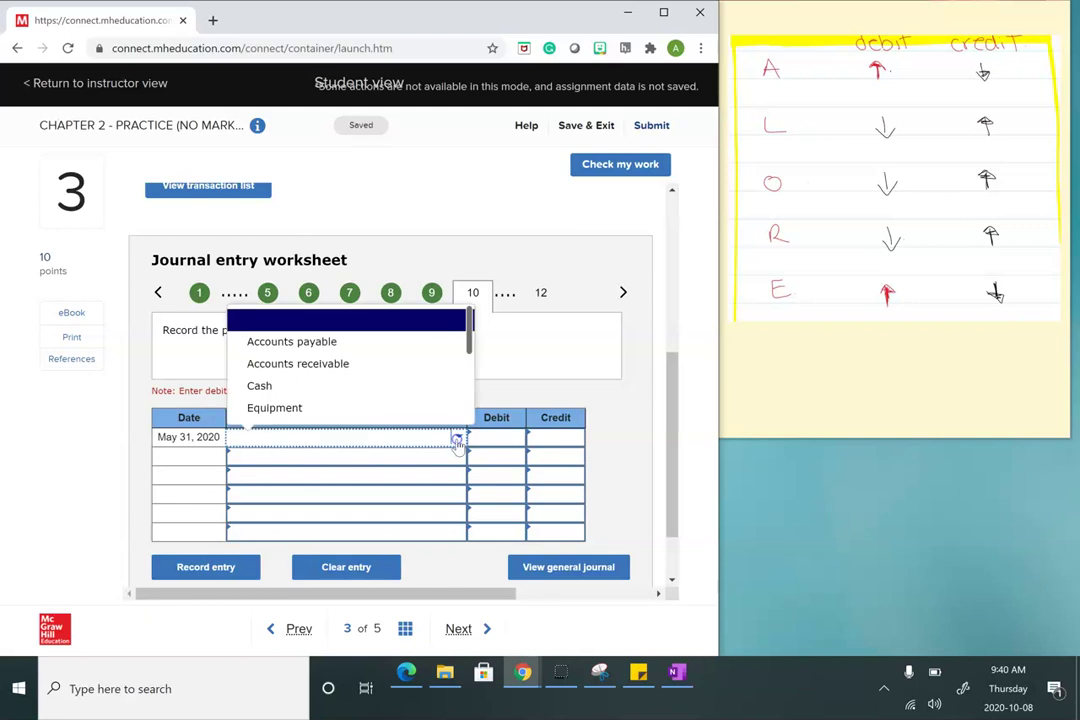
scroll(374, 366, down, 4)
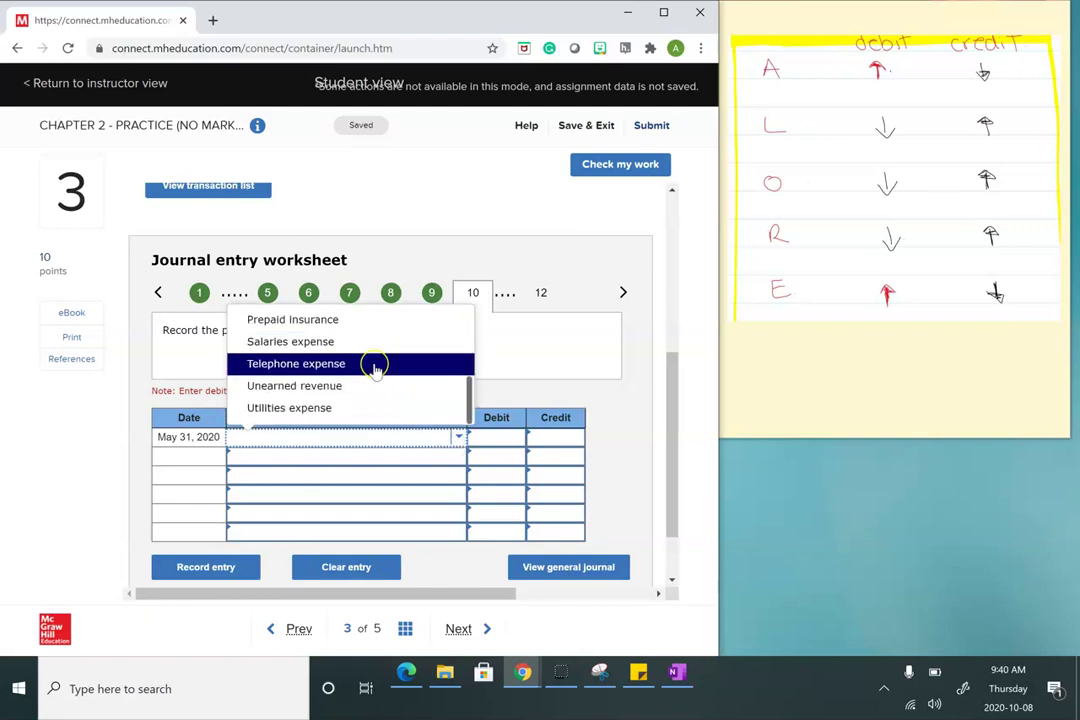
click(305, 342)
click(488, 439)
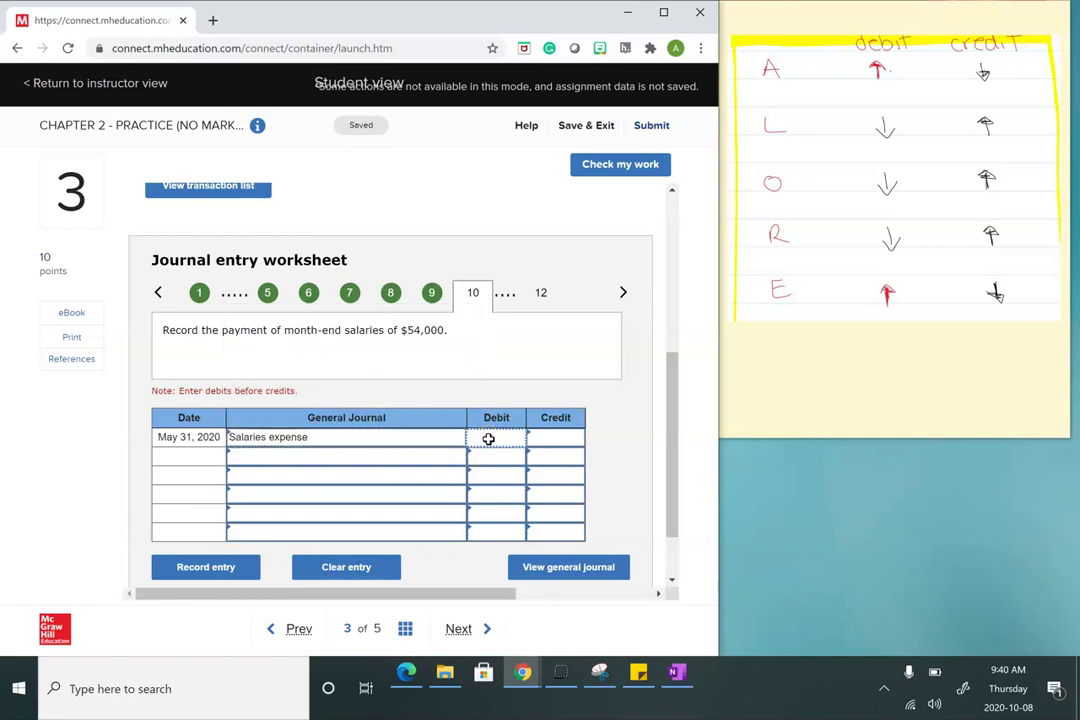
text(5,)
text(400)
click(508, 455)
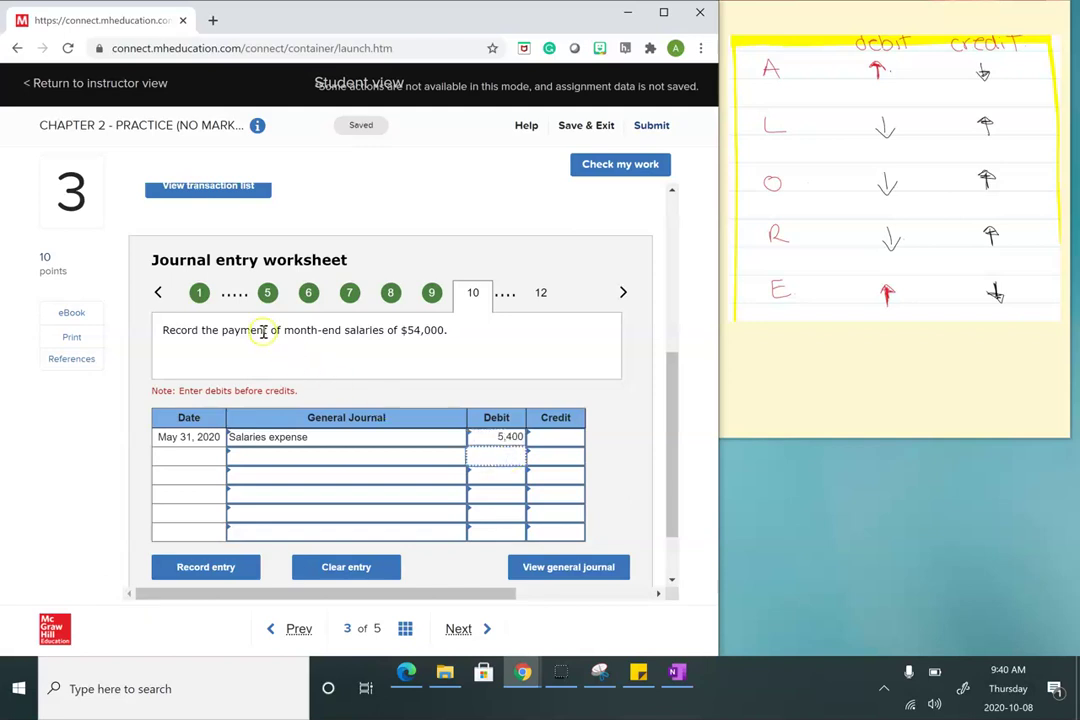
Add Cash on the second line of the salaries entry and correct the Salaries expense debit to 54,000.
click(299, 457)
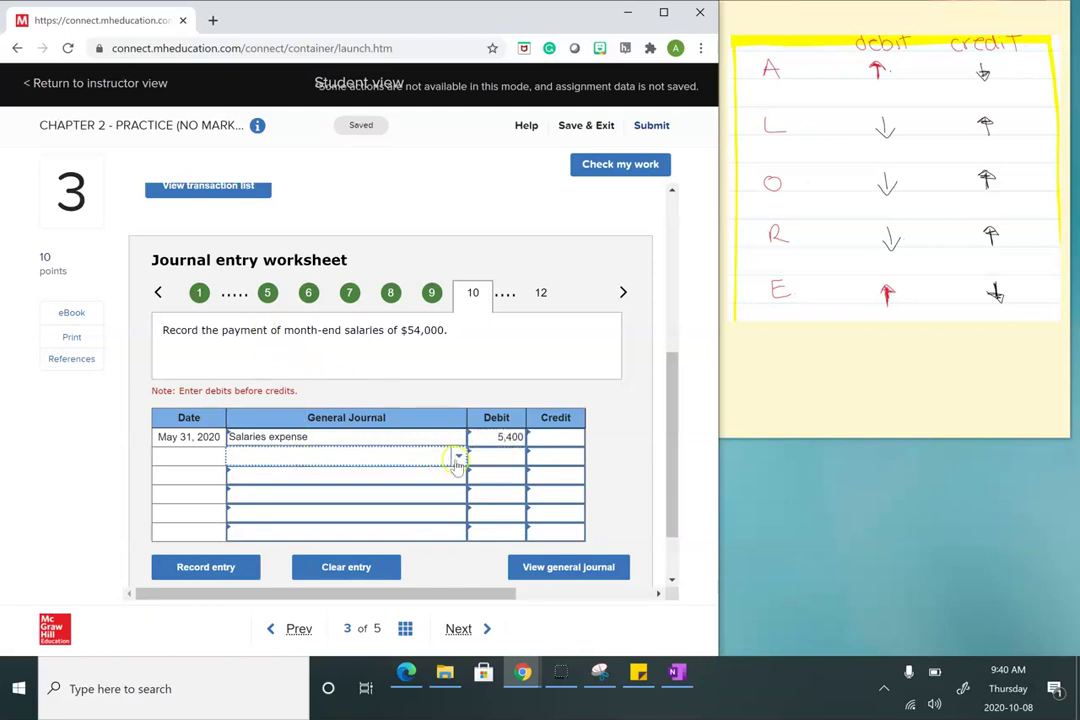
click(457, 459)
click(364, 418)
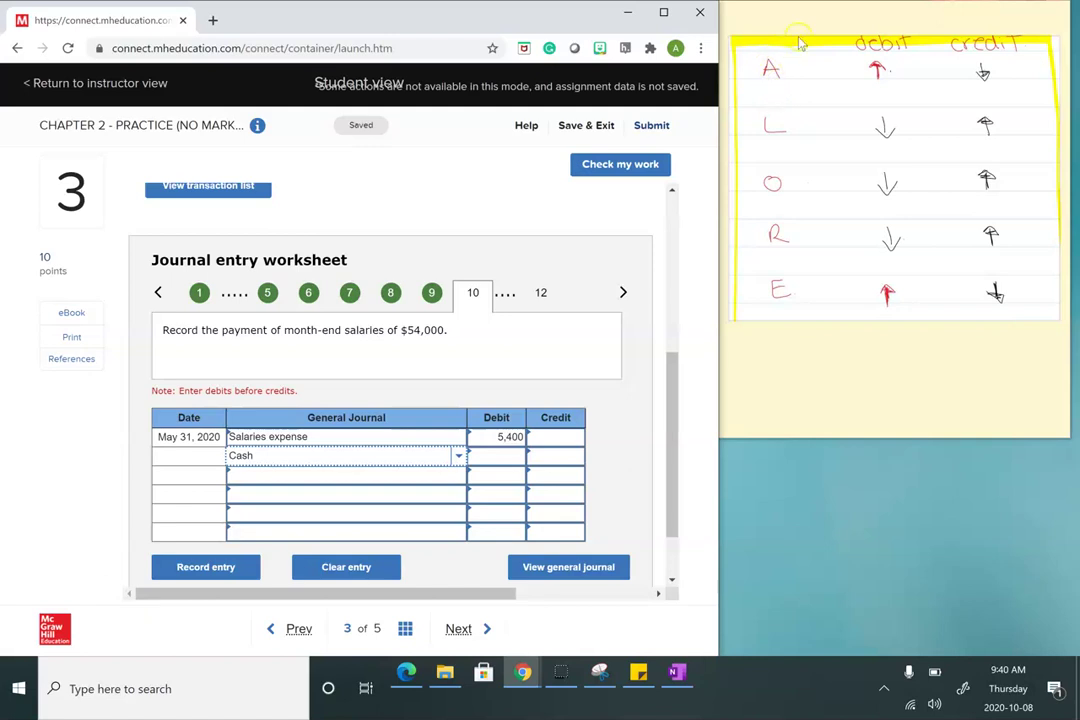
click(503, 436)
text(54,)
text(000)
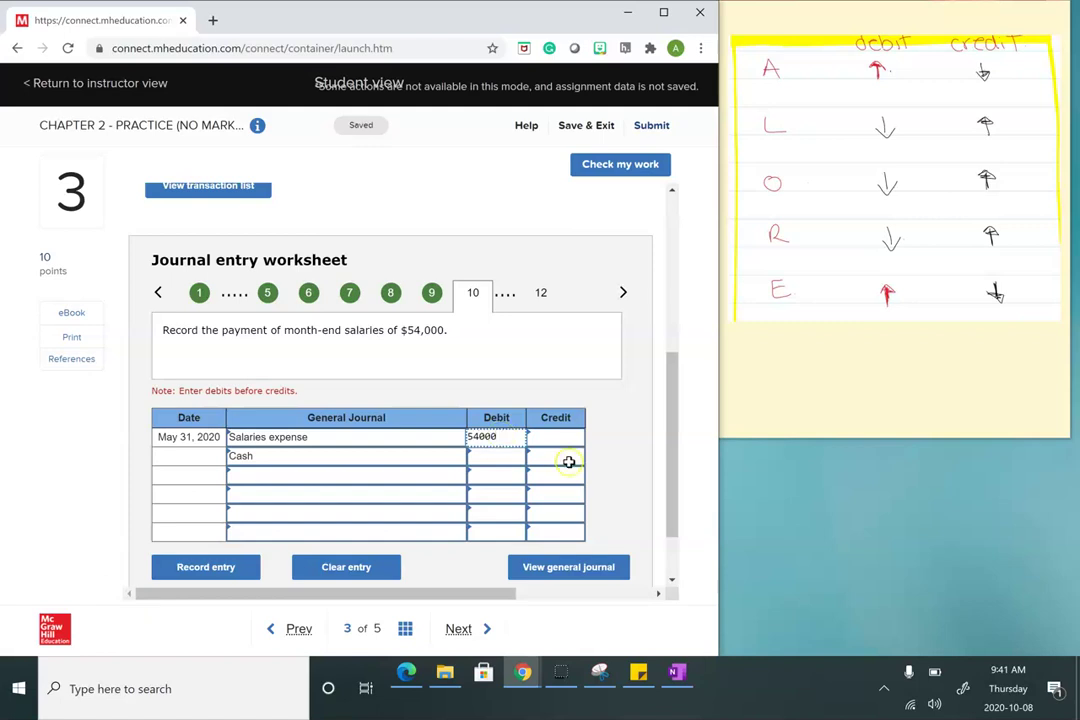
Credit Cash with 54,000 on the second line and record the May 31 salaries entry.
click(568, 461)
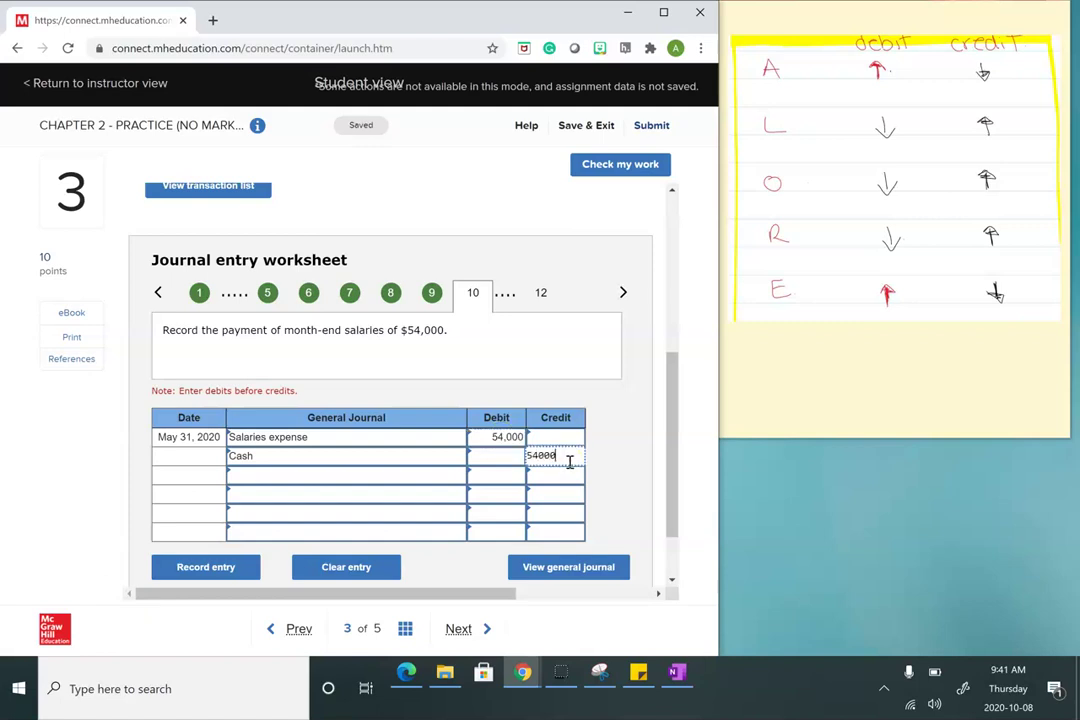
click(507, 434)
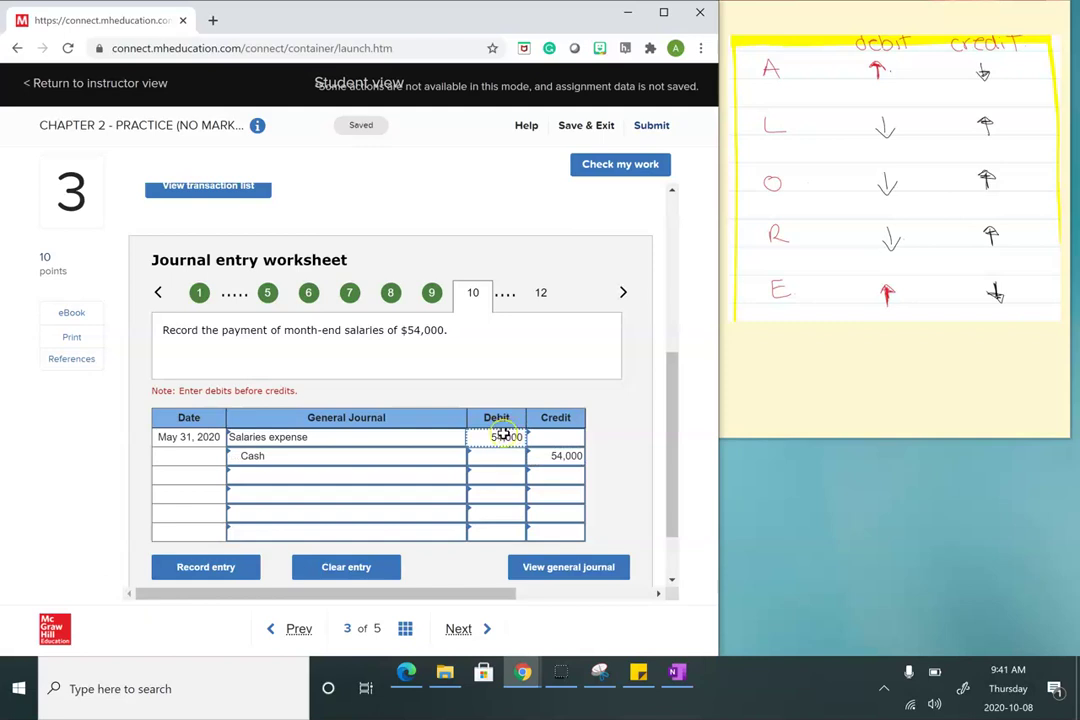
click(205, 569)
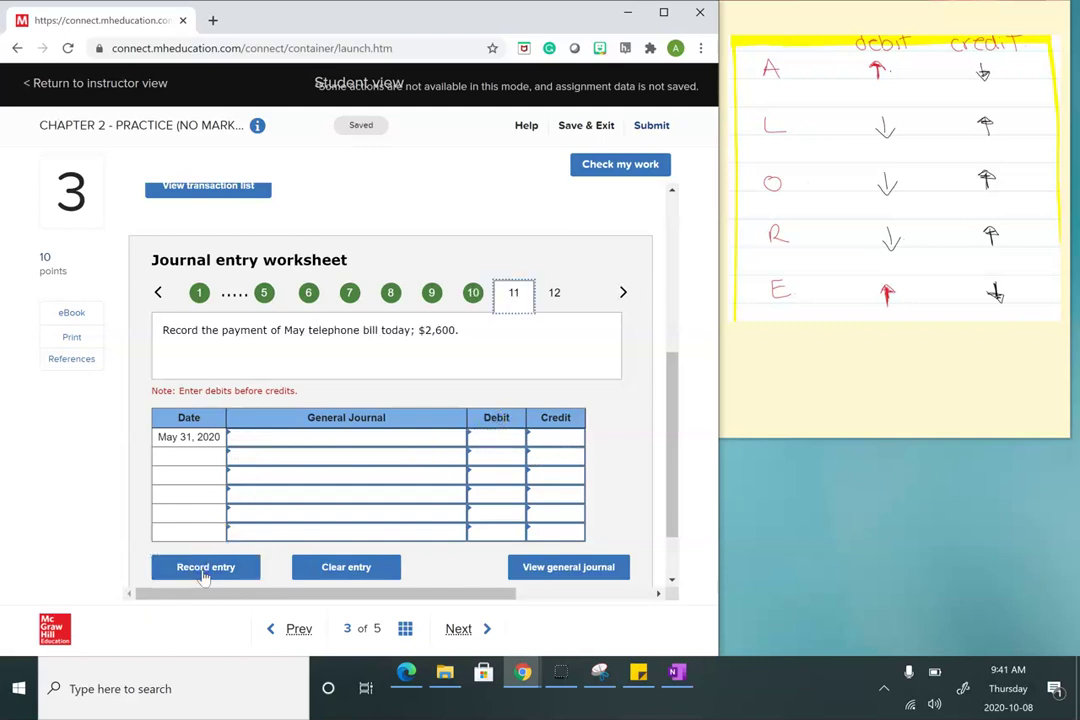
Enter Telephone expense on the first line of the May 31 telephone bill entry with a debit of 2,600.
click(194, 368)
click(369, 440)
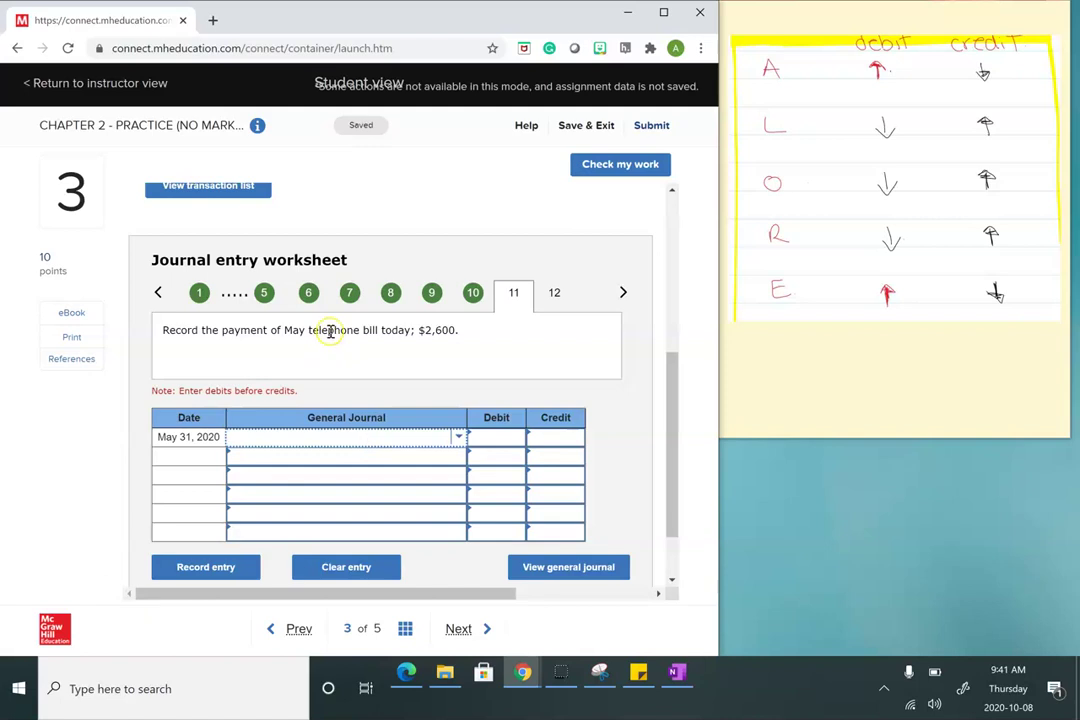
click(458, 438)
scroll(376, 380, down, 3)
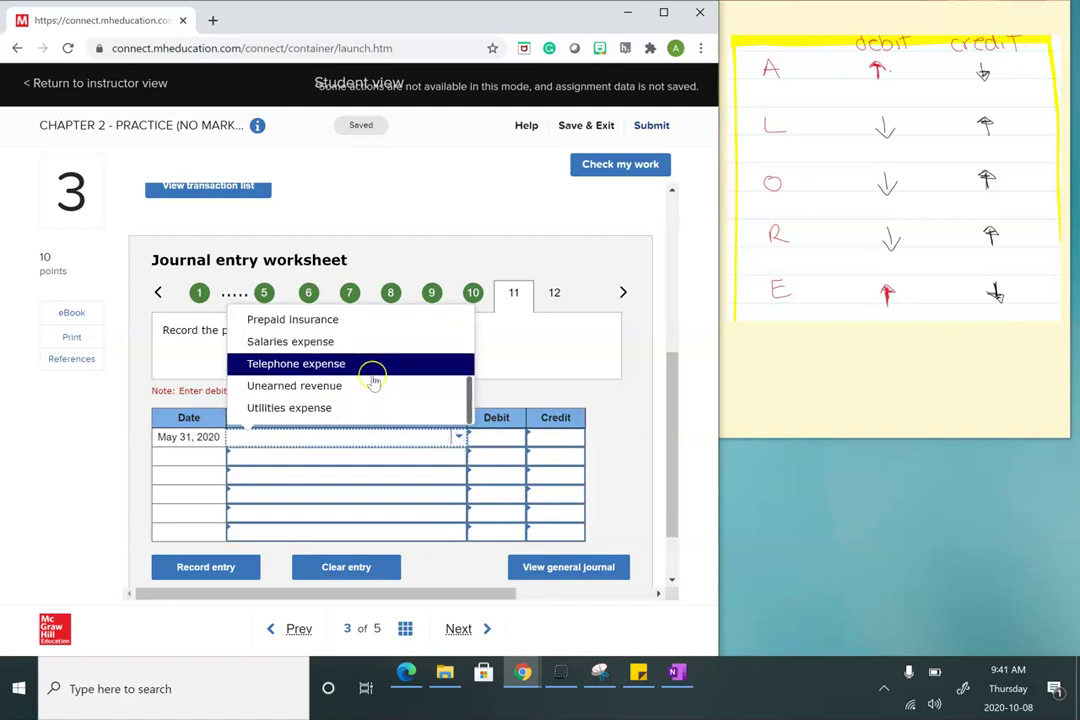
scroll(374, 376, down, 1)
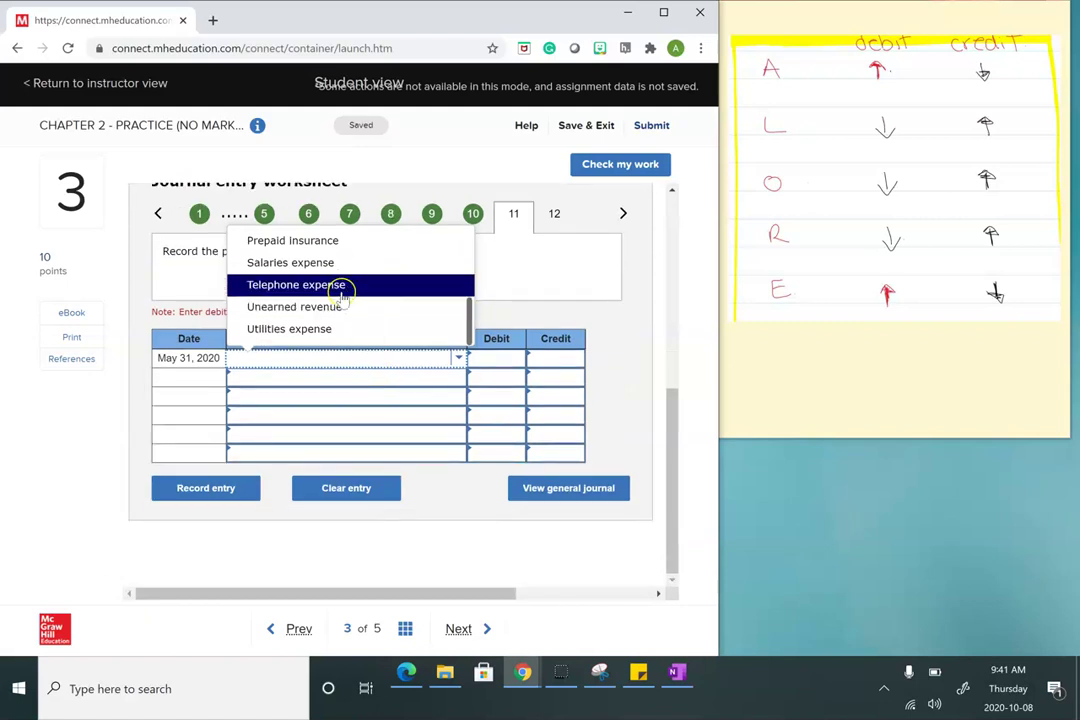
click(340, 289)
click(500, 362)
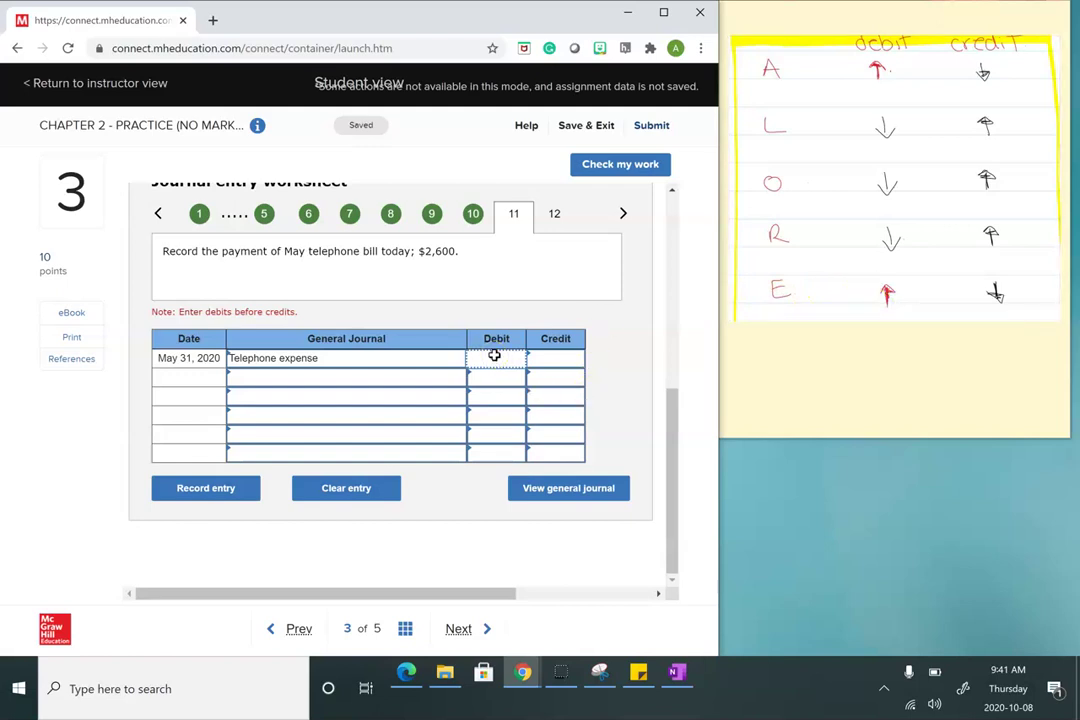
text(2,600)
Add Cash with a credit of 2,600 on the second line and record the May 31 telephone bill entry.
click(455, 376)
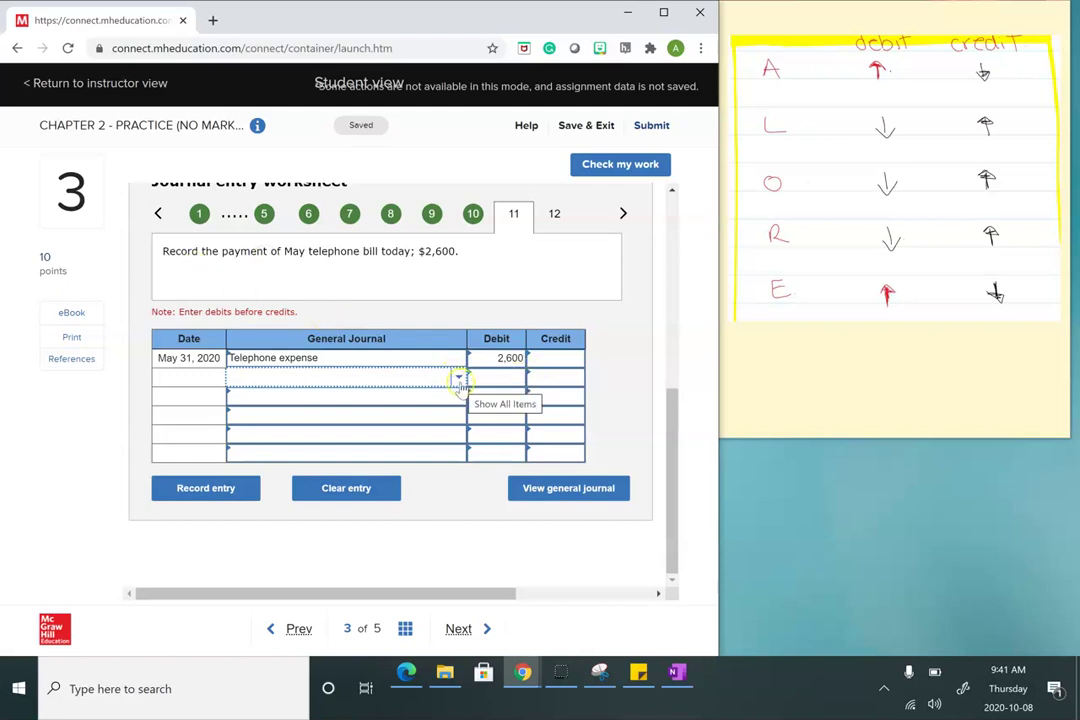
click(458, 377)
click(282, 326)
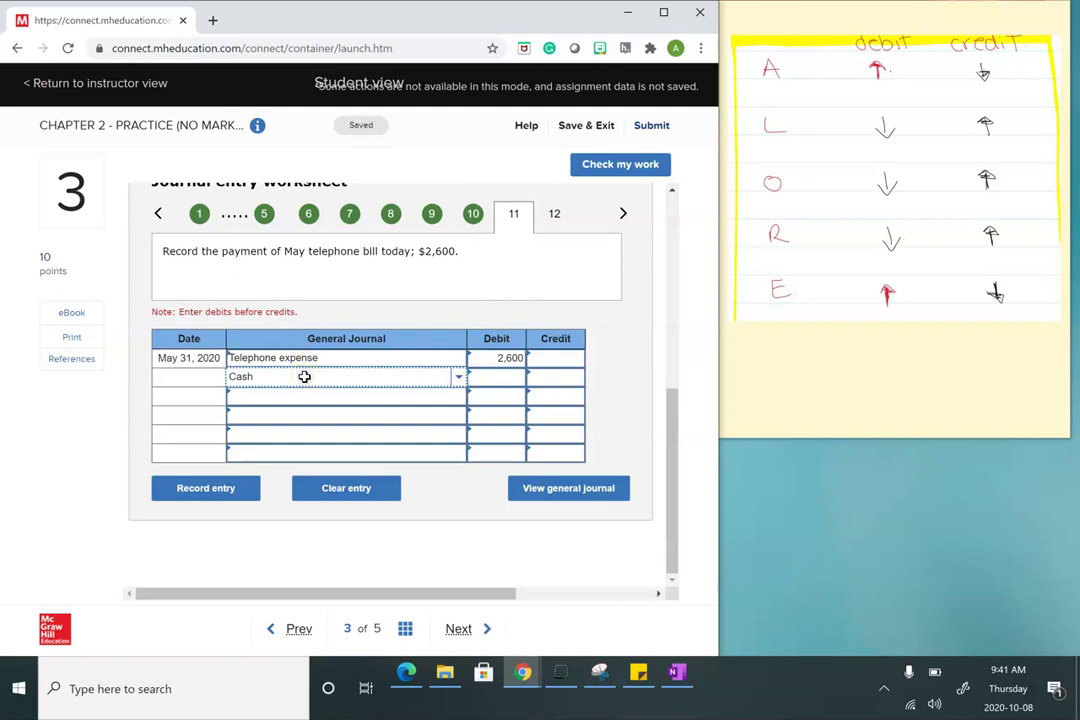
click(806, 41)
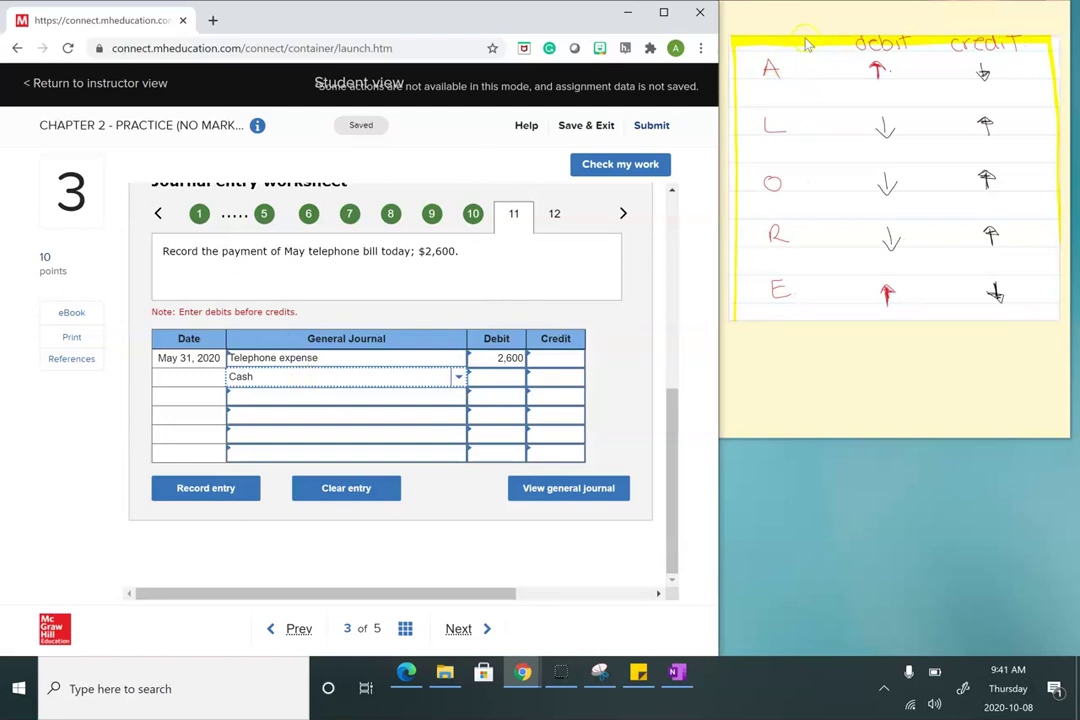
click(557, 383)
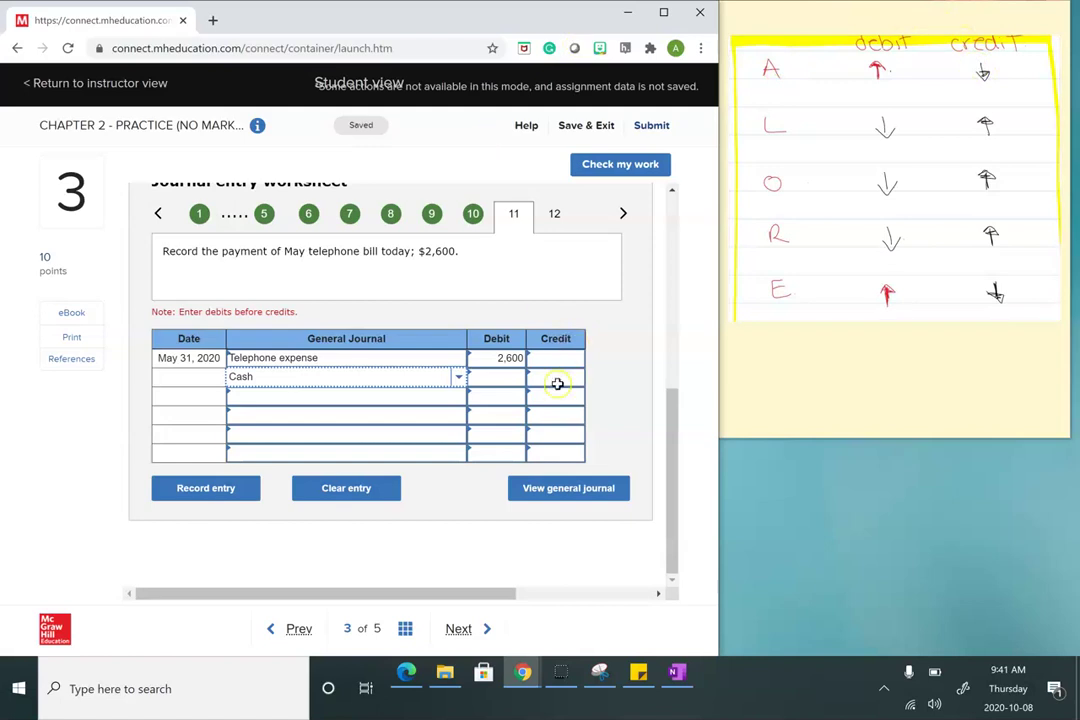
click(564, 377)
text(2600)
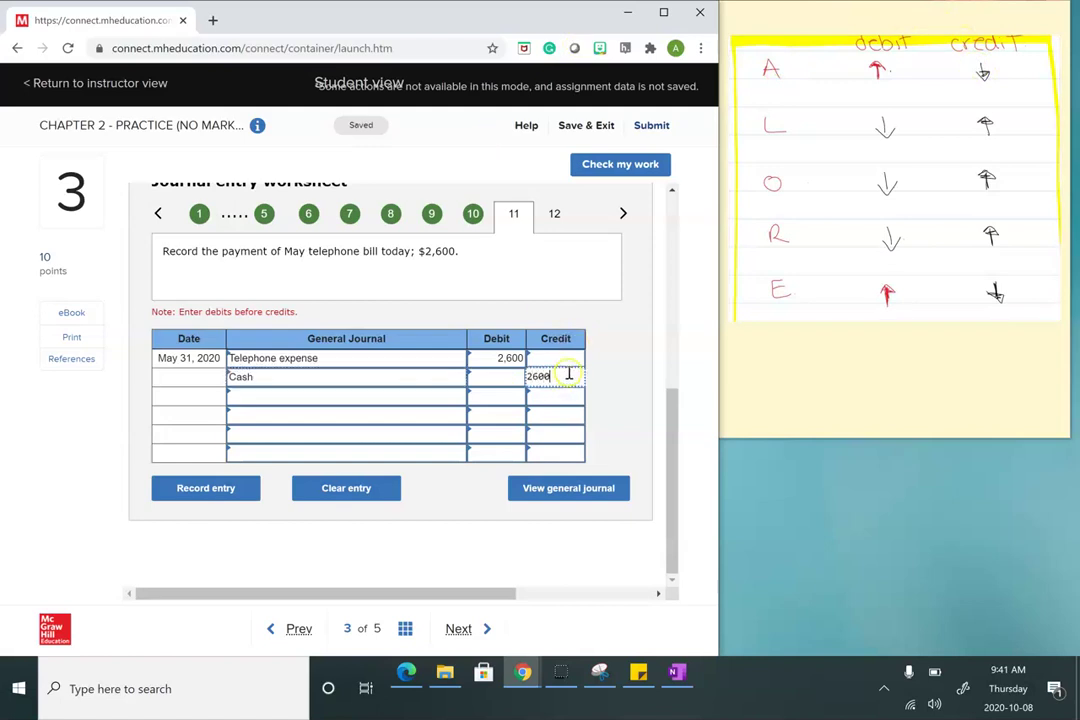
click(511, 357)
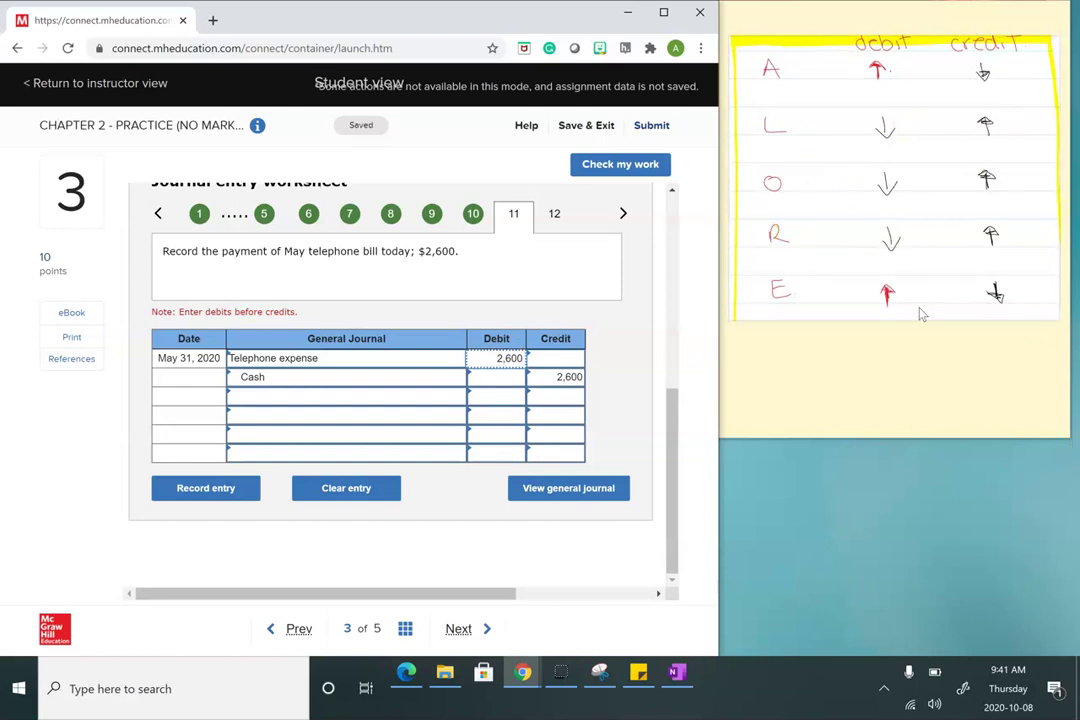
click(250, 490)
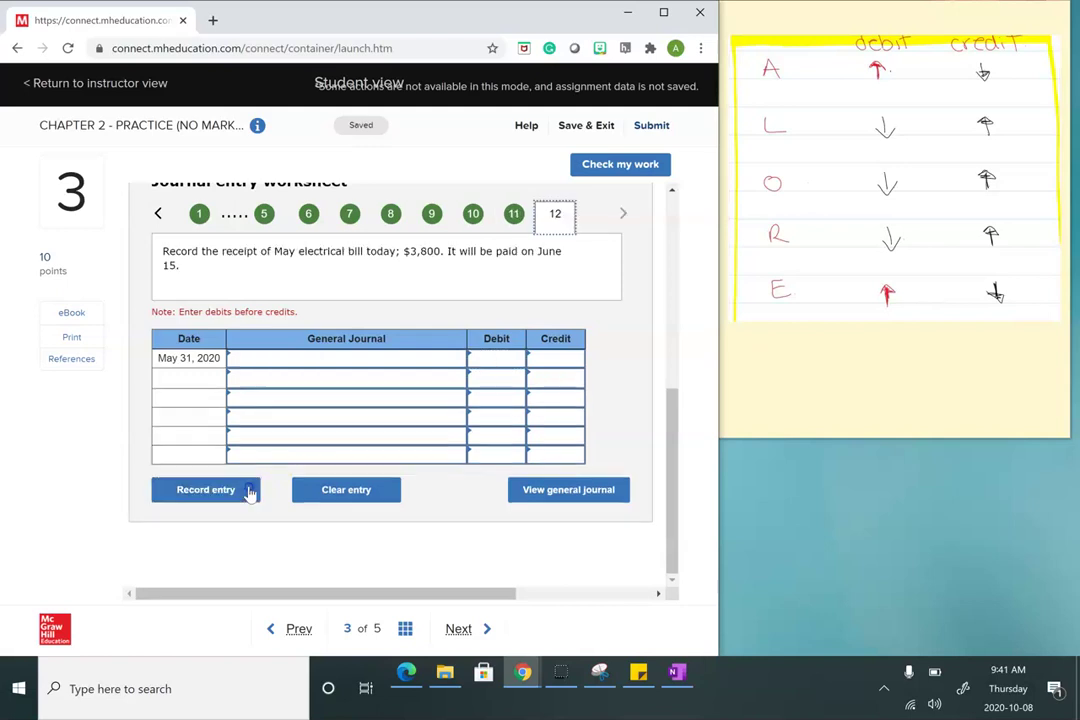
Enter Utilities expense on the first line of the May 31 electrical bill entry with a debit of 3,800.
click(213, 270)
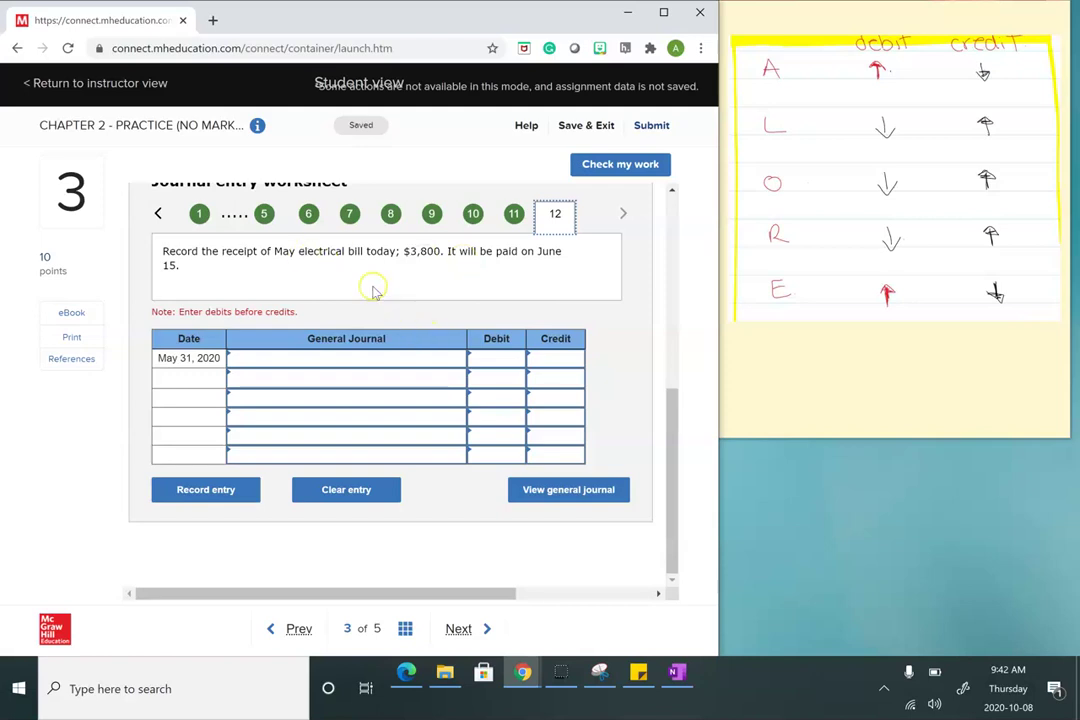
click(460, 358)
scroll(398, 306, down, 2)
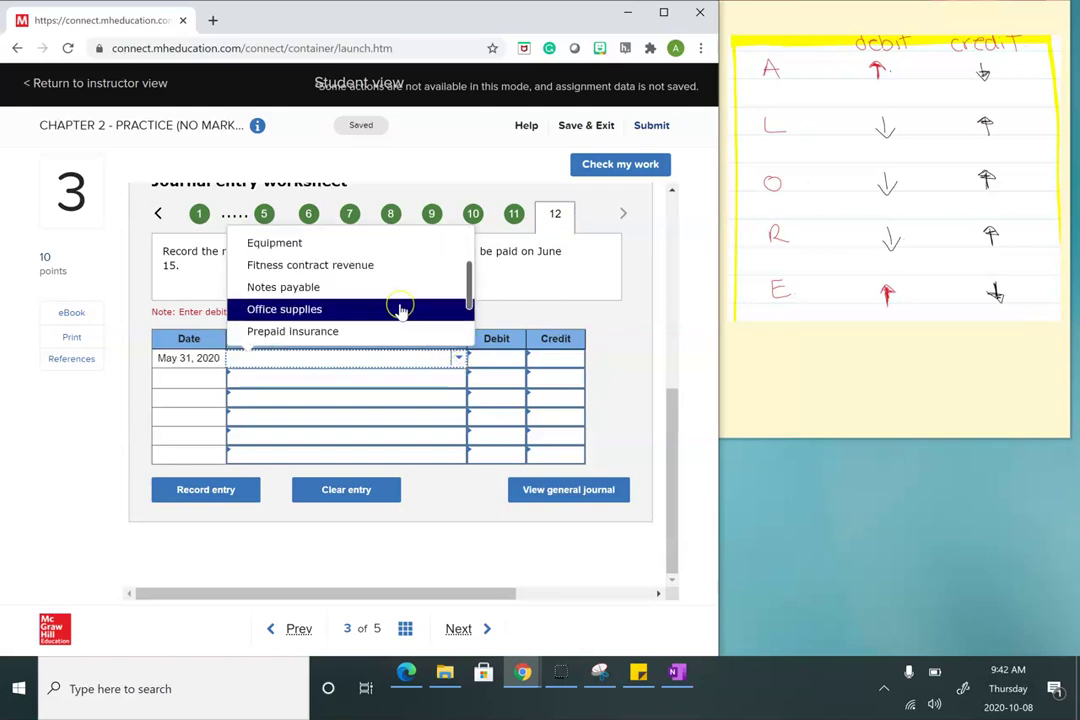
scroll(393, 310, down, 2)
click(313, 329)
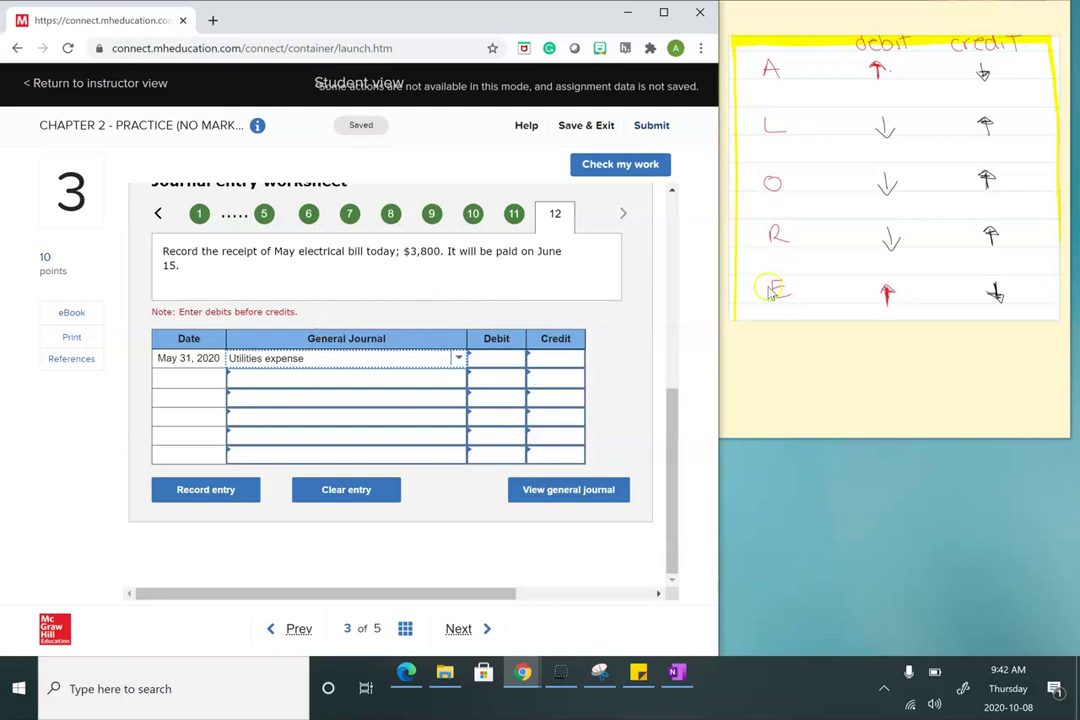
click(481, 356)
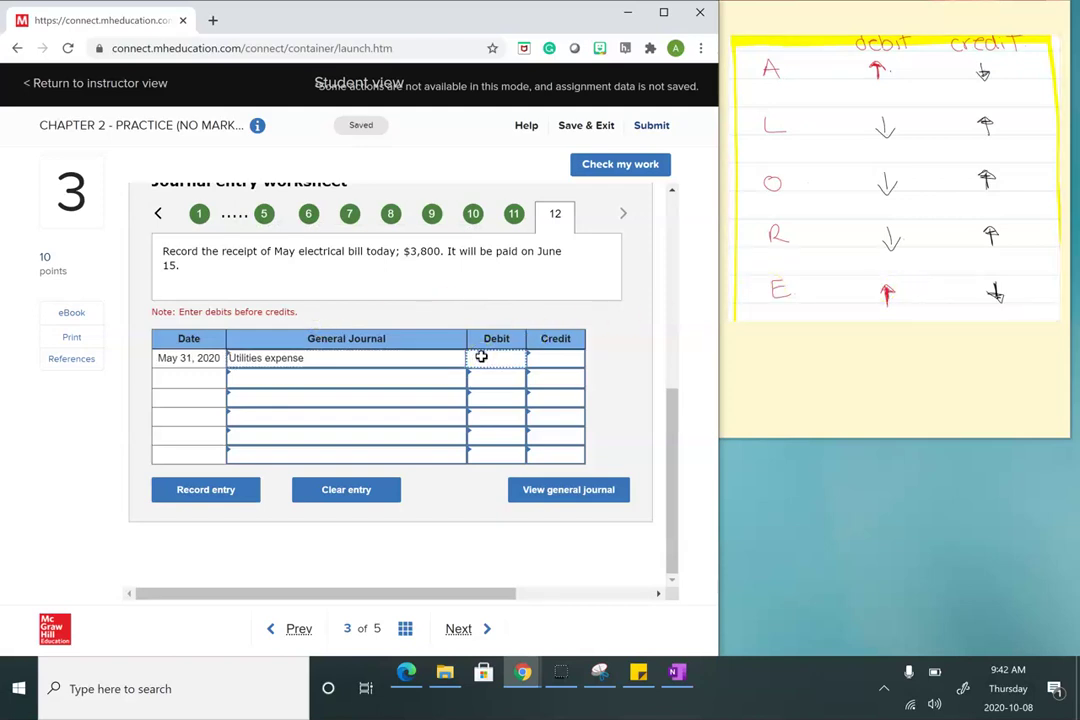
text(3,800)
Add Accounts payable with a credit of 3,800 on the second line of the electrical bill entry.
click(429, 378)
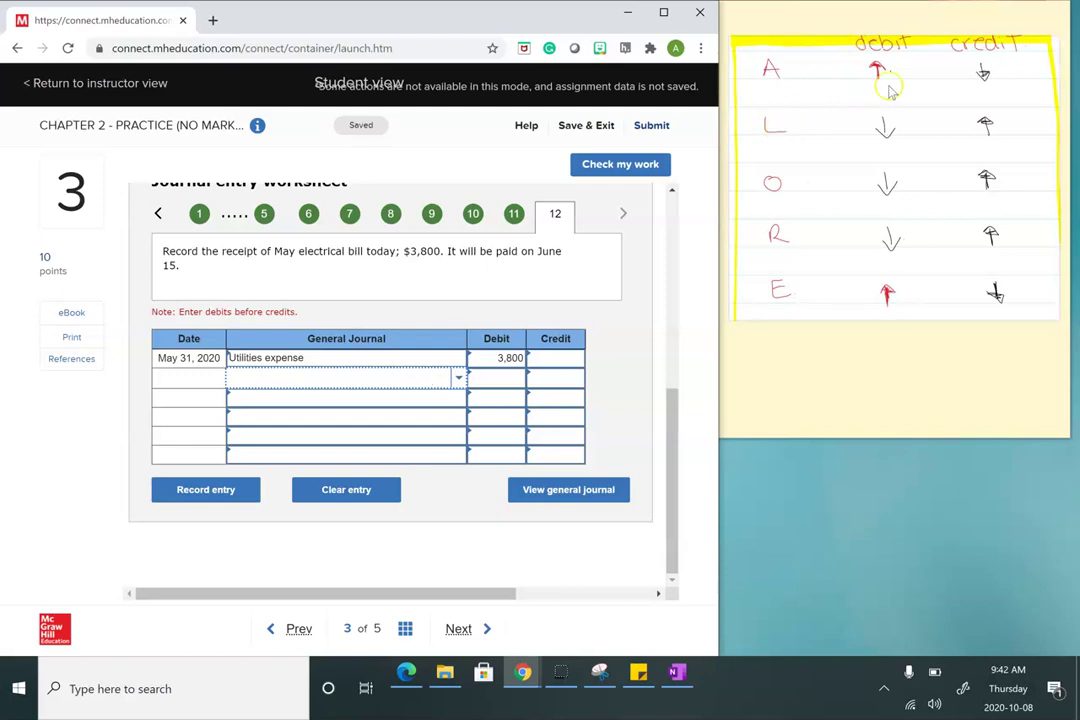
click(391, 377)
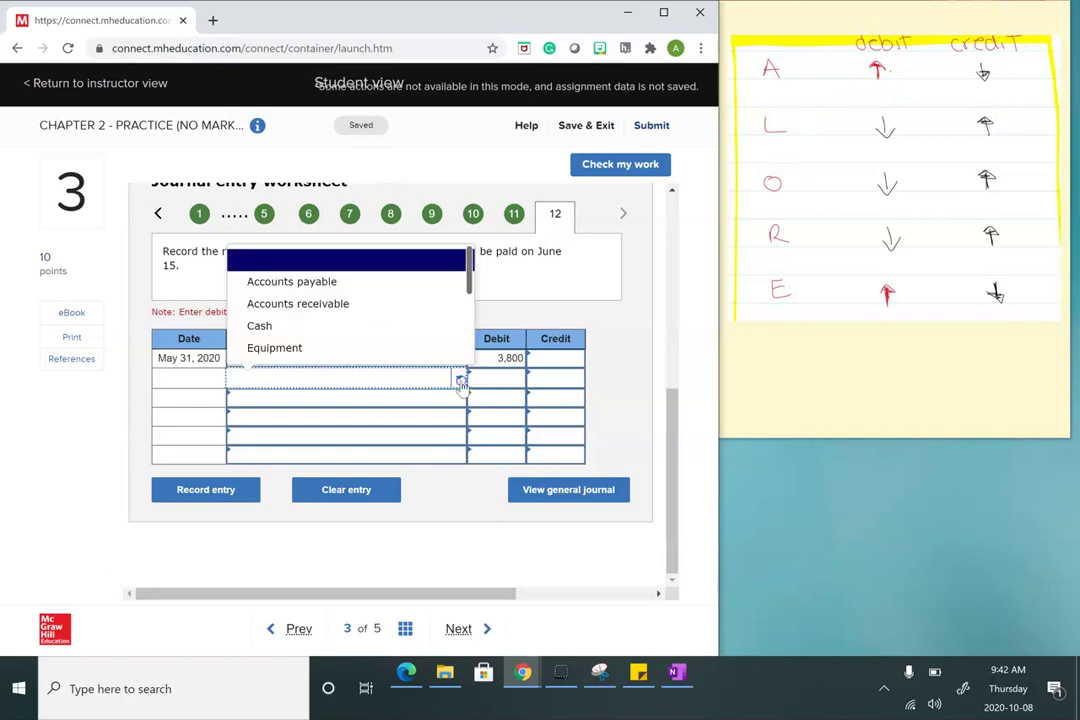
click(350, 282)
click(541, 384)
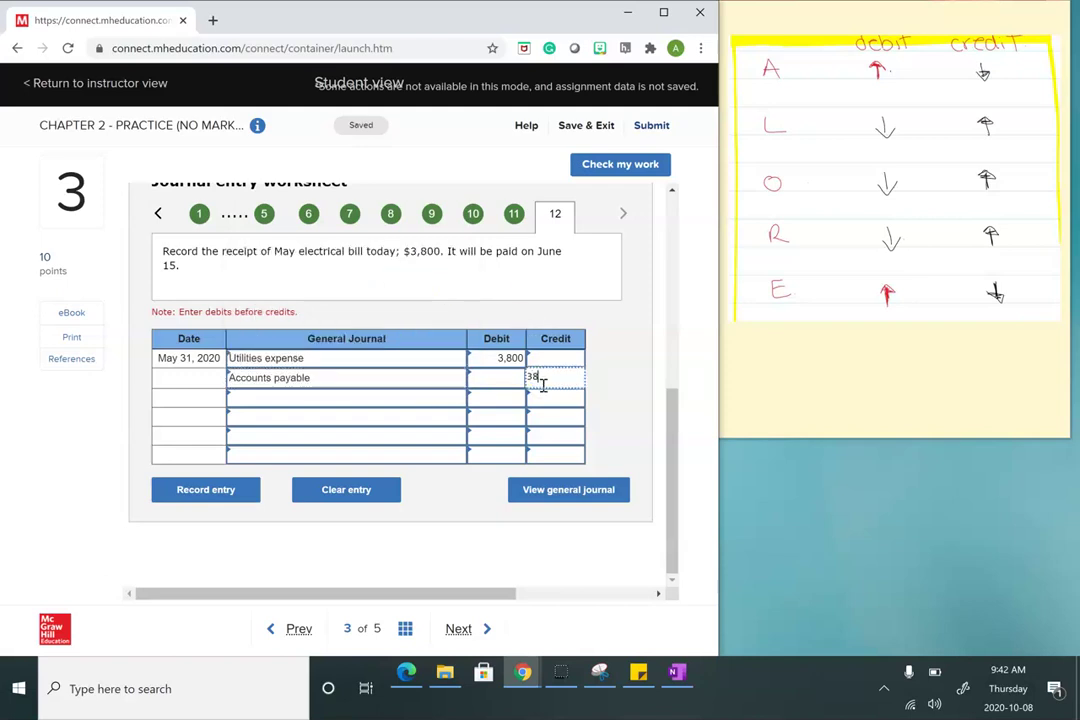
click(507, 356)
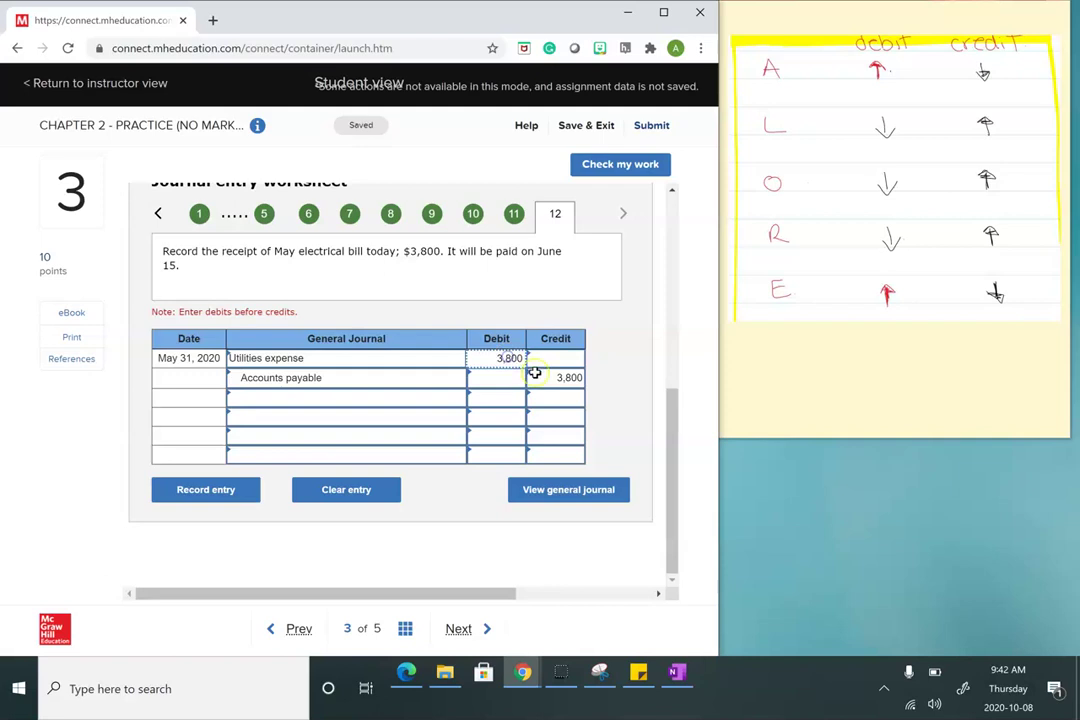
Record the May 31 electrical bill entry on worksheet 12.
click(214, 497)
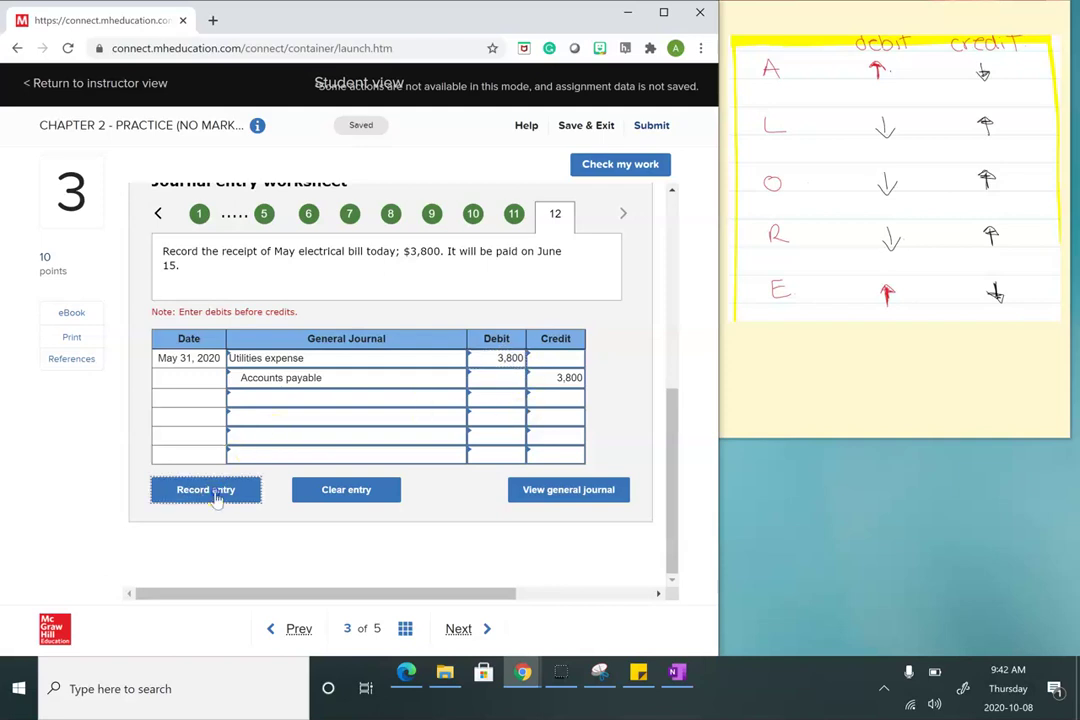
click(207, 490)
scroll(360, 400, up, 3)
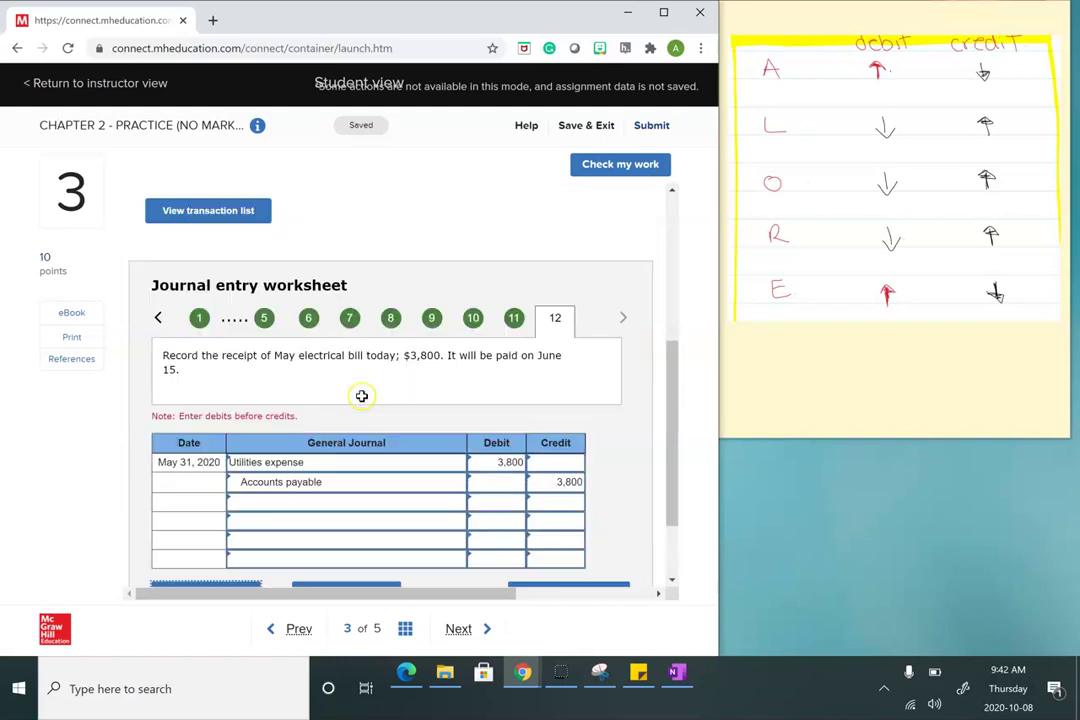
scroll(362, 398, down, 3)
scroll(364, 403, down, 1)
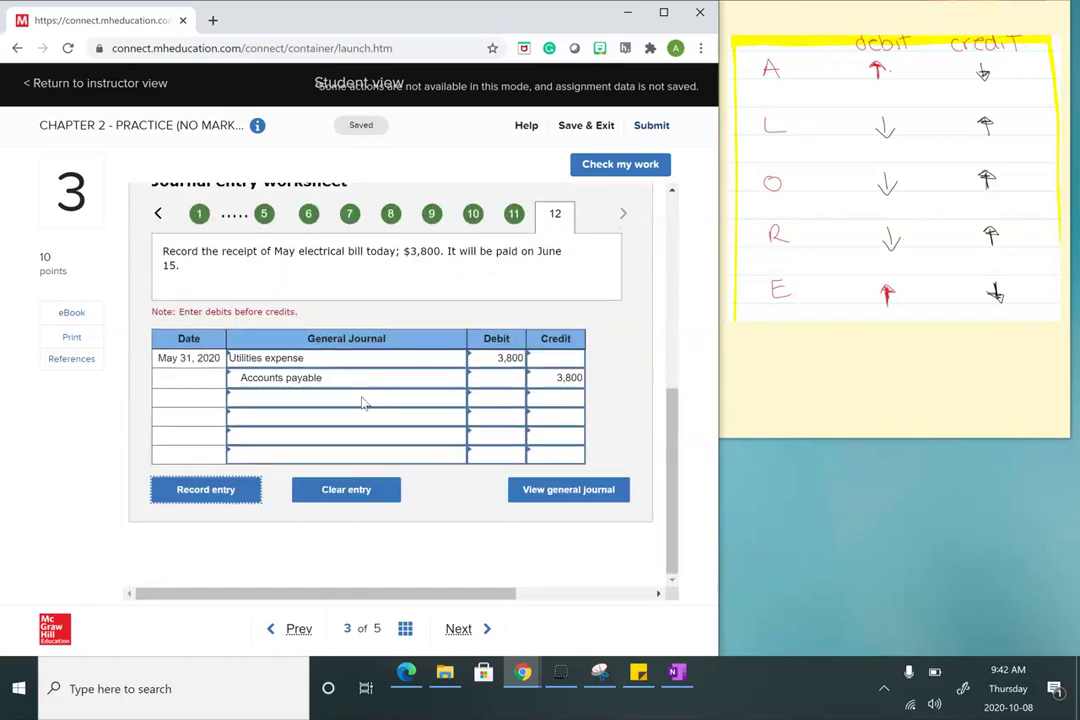
click(358, 389)
Check the work for question 3 and review the marked accounts, debits and credits of the journal entries.
click(618, 172)
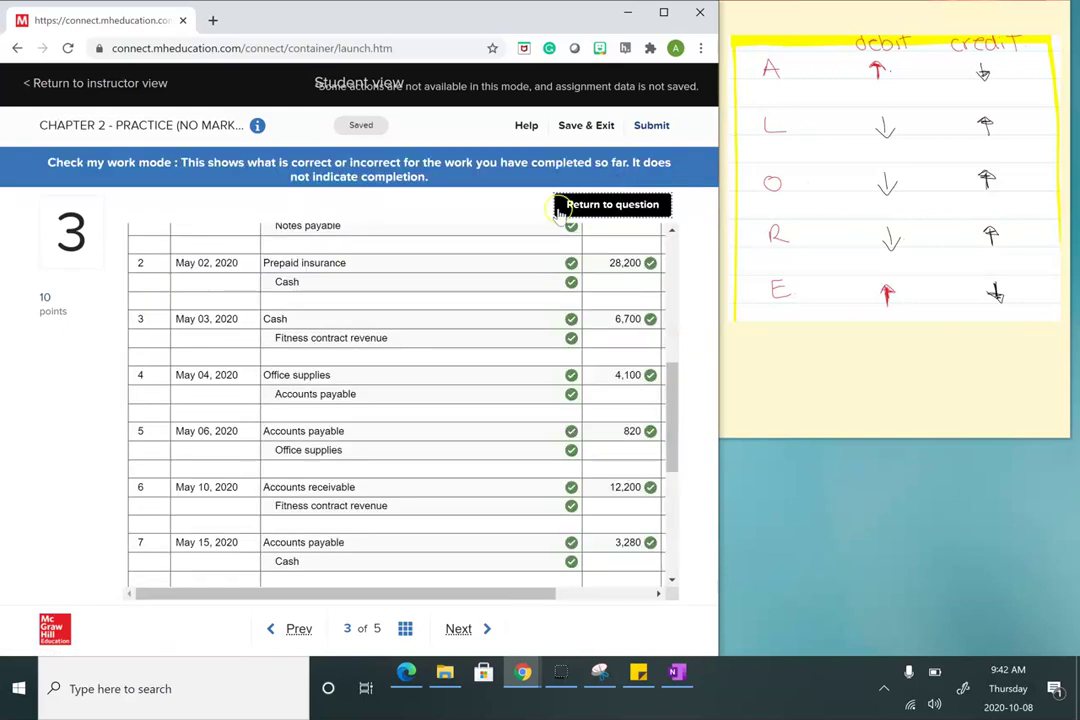
scroll(559, 294, up, 2)
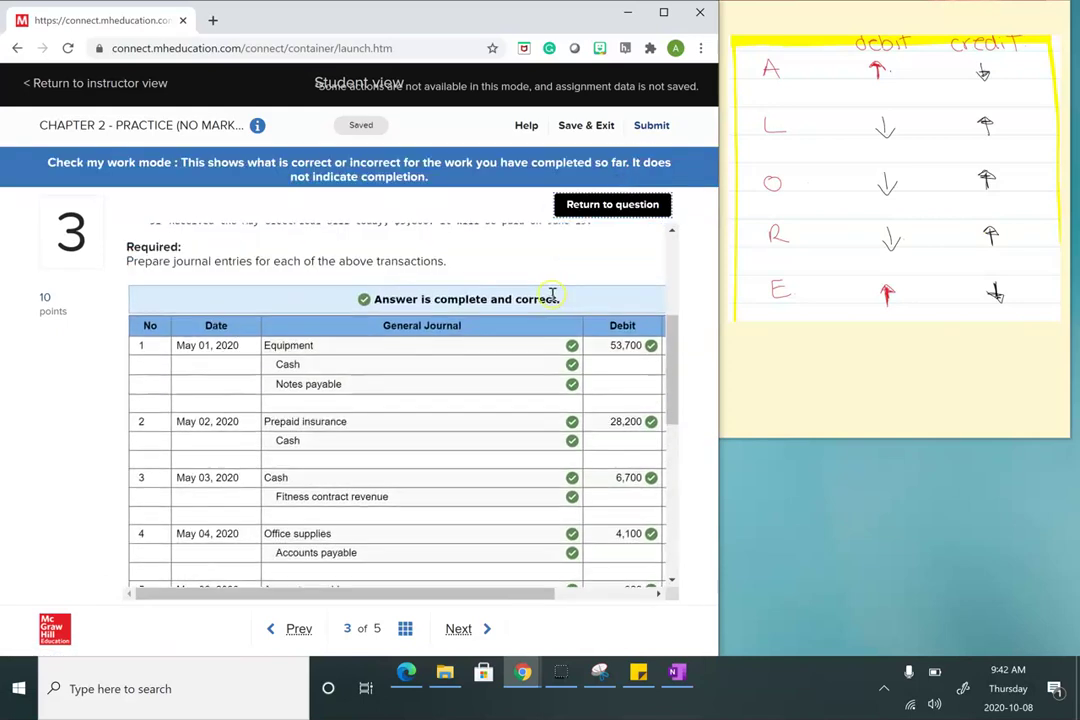
drag(504, 591, 579, 607)
scroll(482, 458, down, 1)
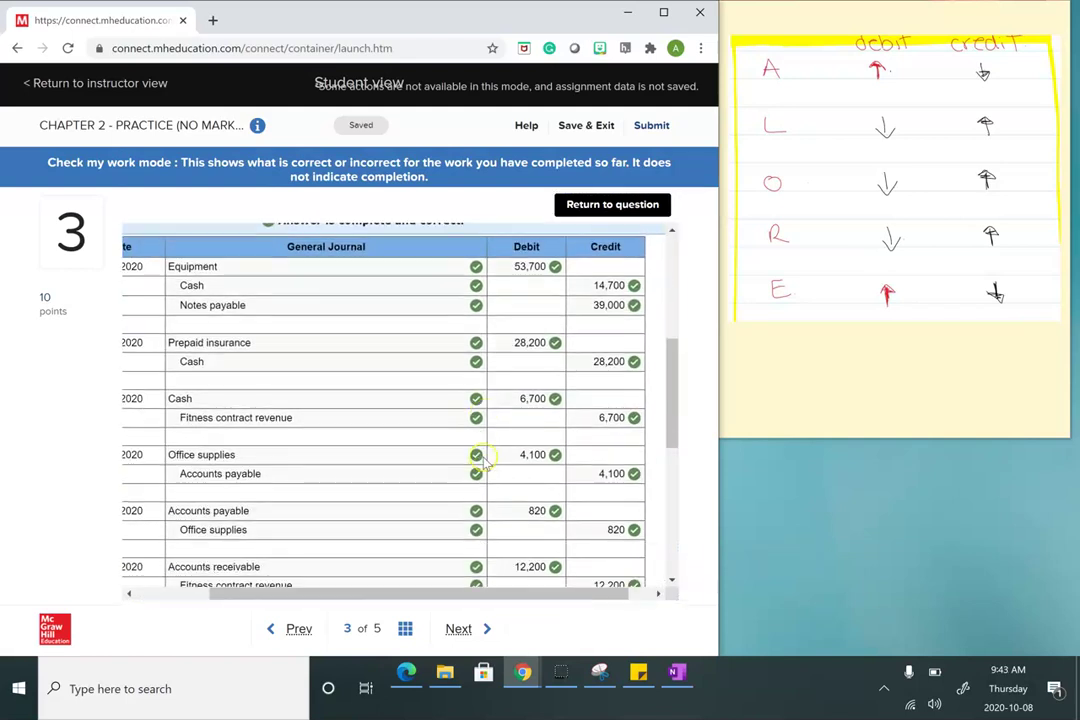
scroll(482, 458, down, 5)
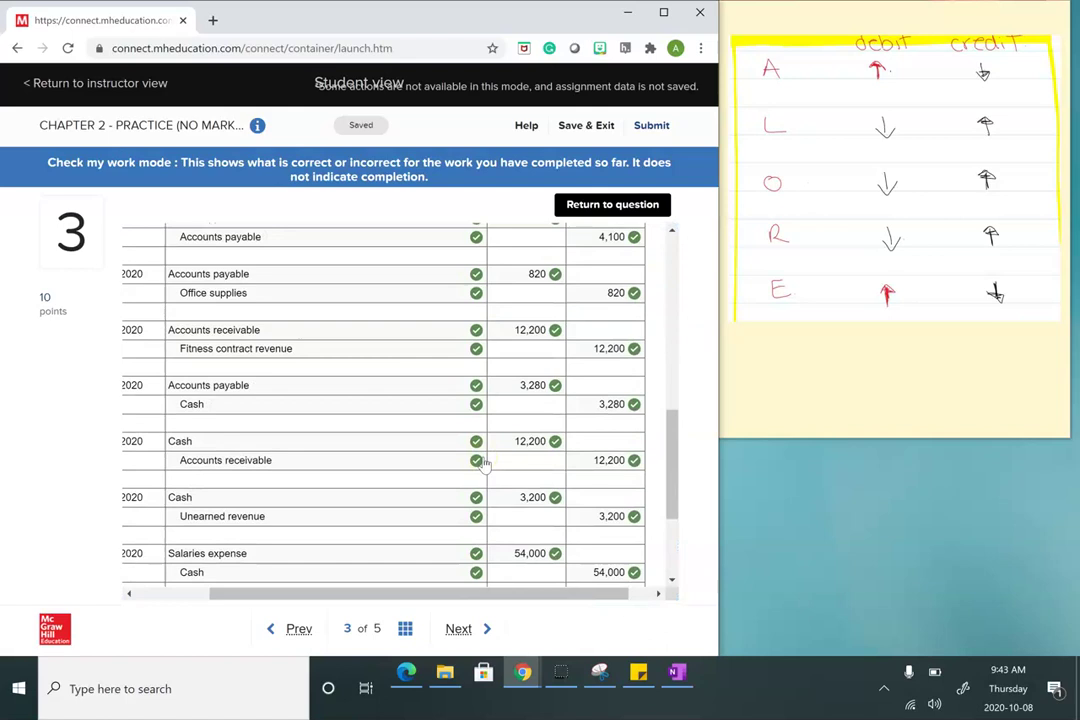